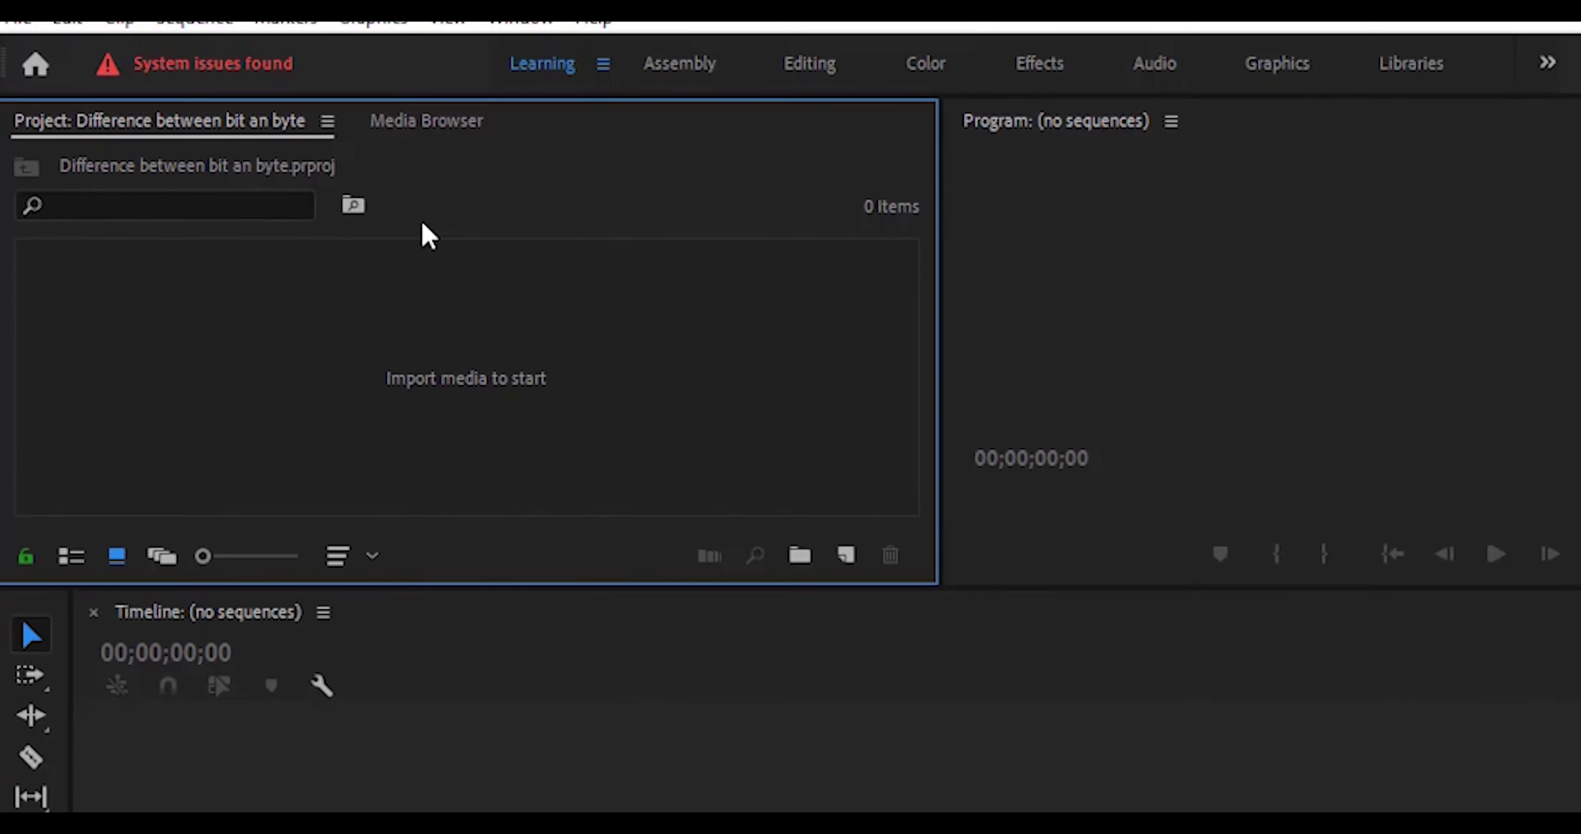
# Step: Import VID_20201006_212227.mp4 from the Quick start folder inside Asset bin, found through the Media Browser
pyautogui.click(536, 156)
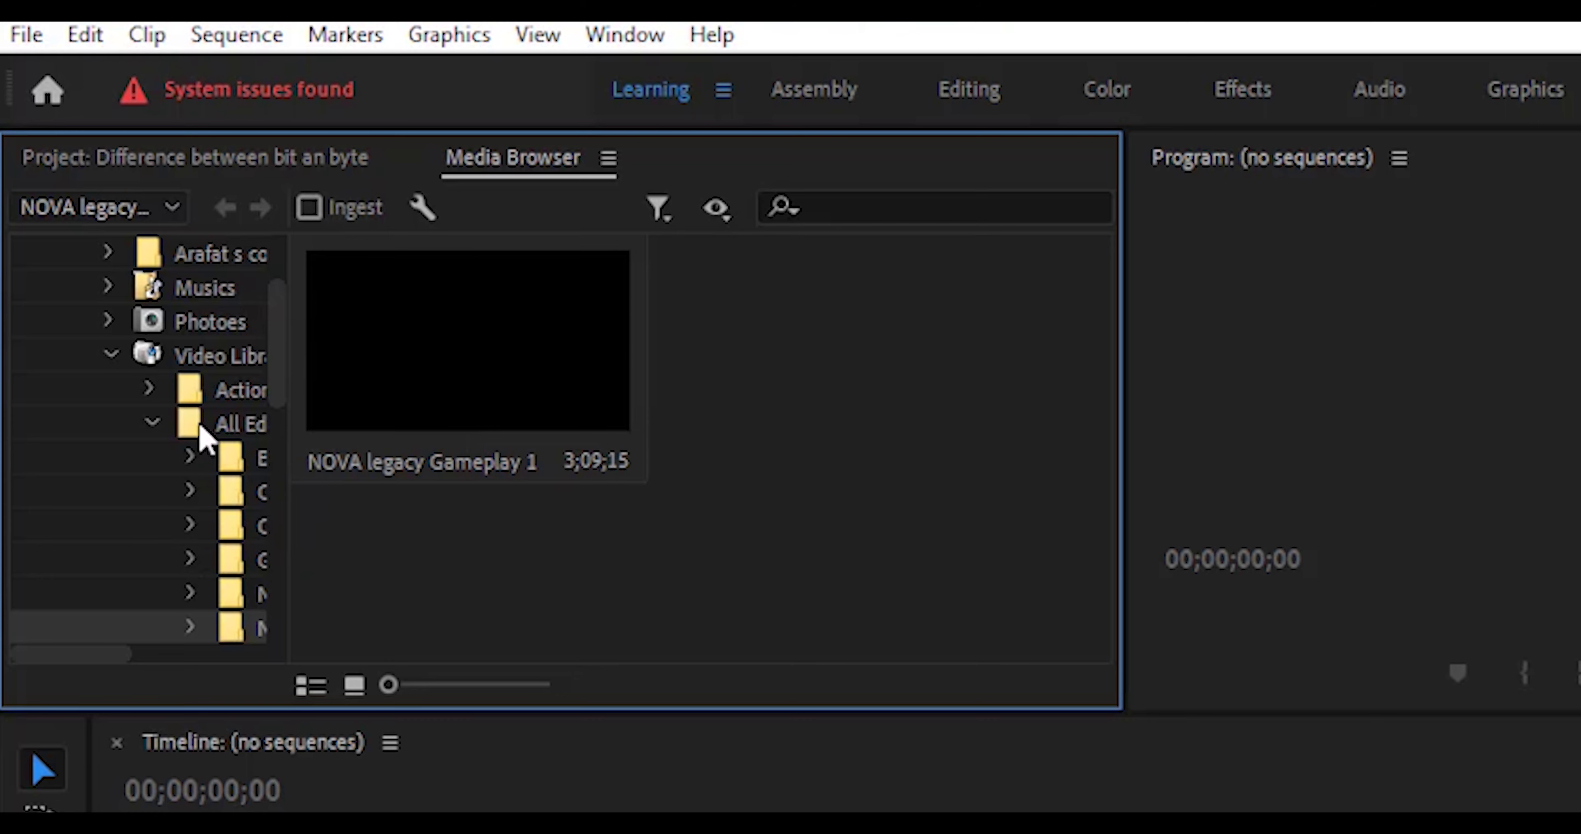
pyautogui.scroll(-3, 209, 485)
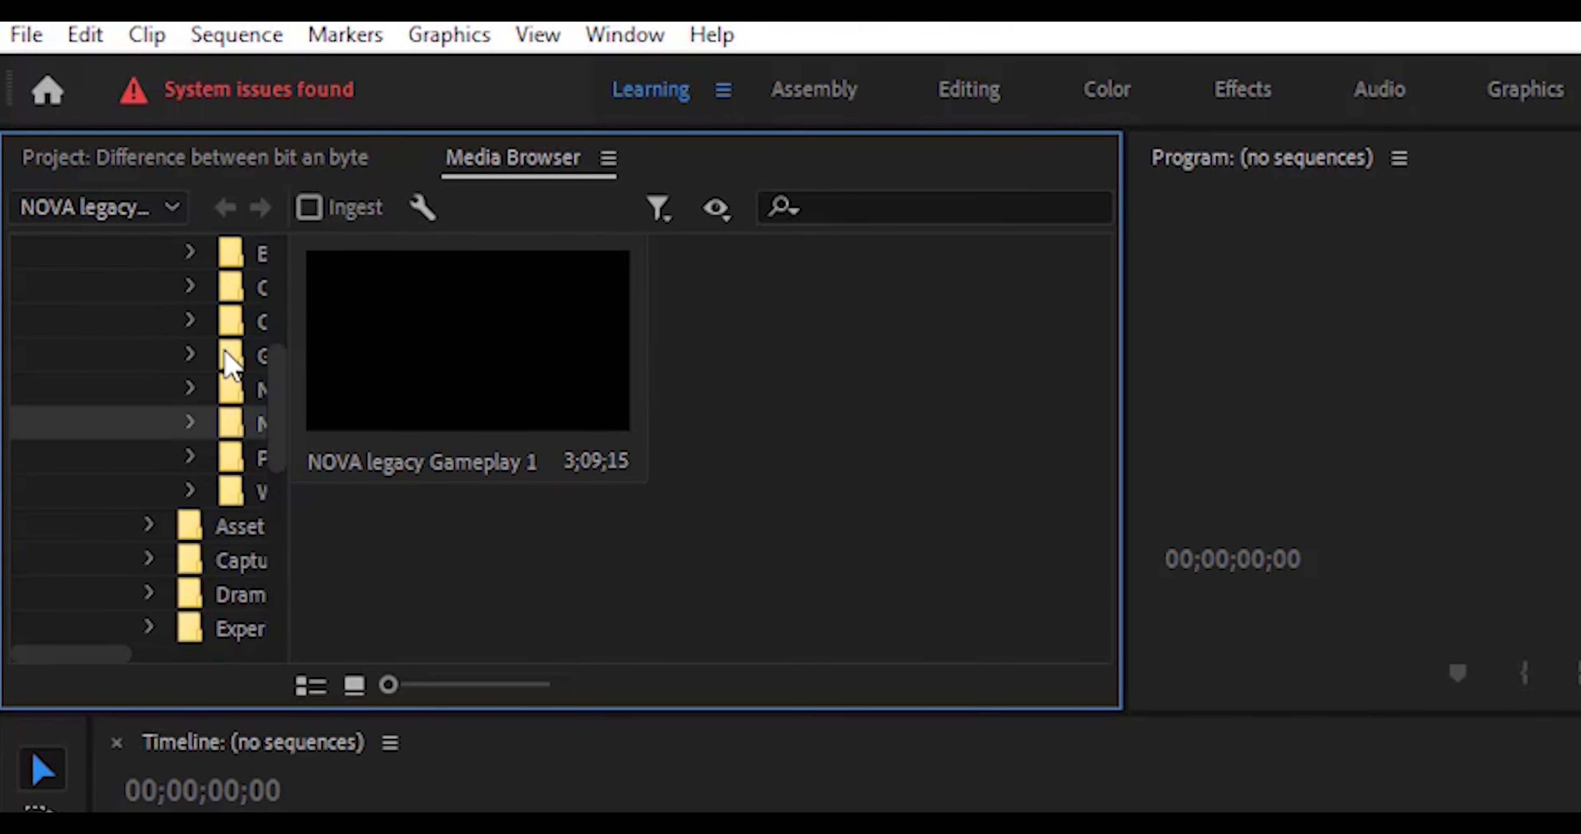
pyautogui.click(247, 256)
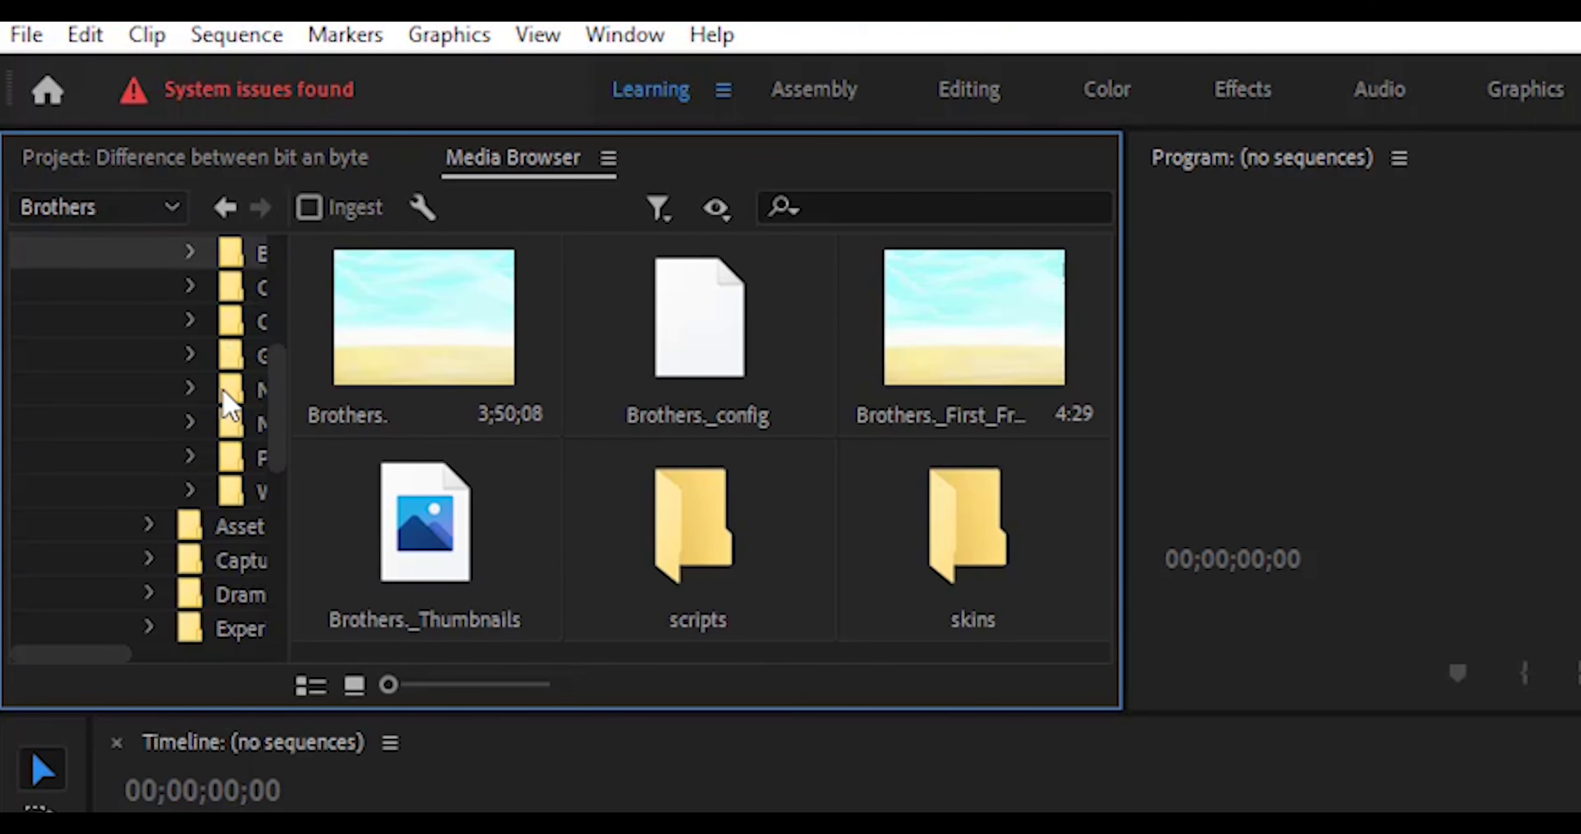
pyautogui.moveTo(67, 655); pyautogui.dragTo(123, 680)
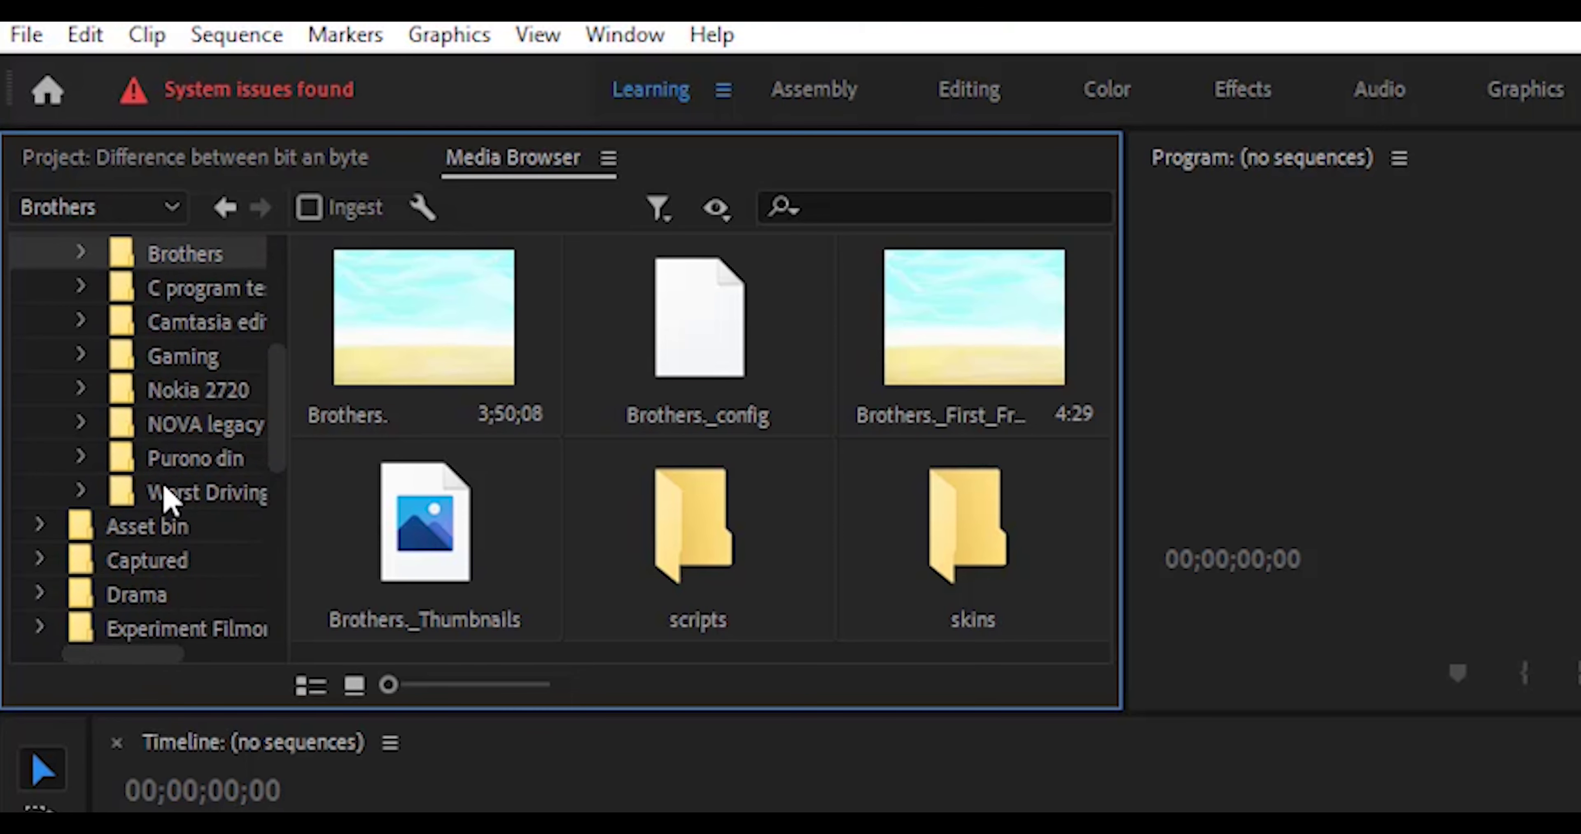
pyautogui.click(150, 532)
pyautogui.scroll(-1, 149, 521)
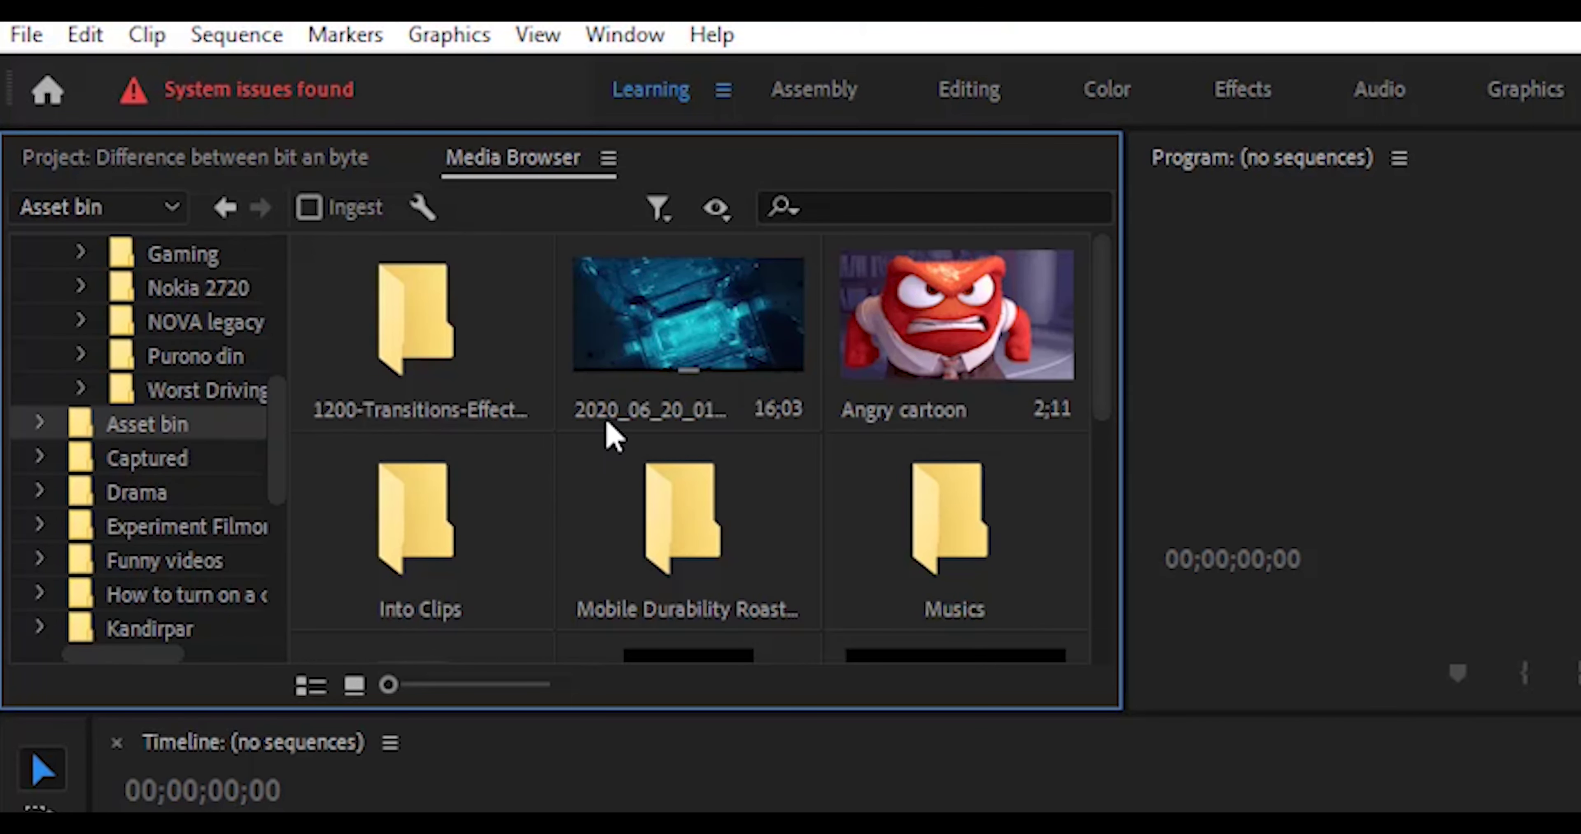
pyautogui.scroll(-2, 620, 432)
pyautogui.doubleClick(406, 539)
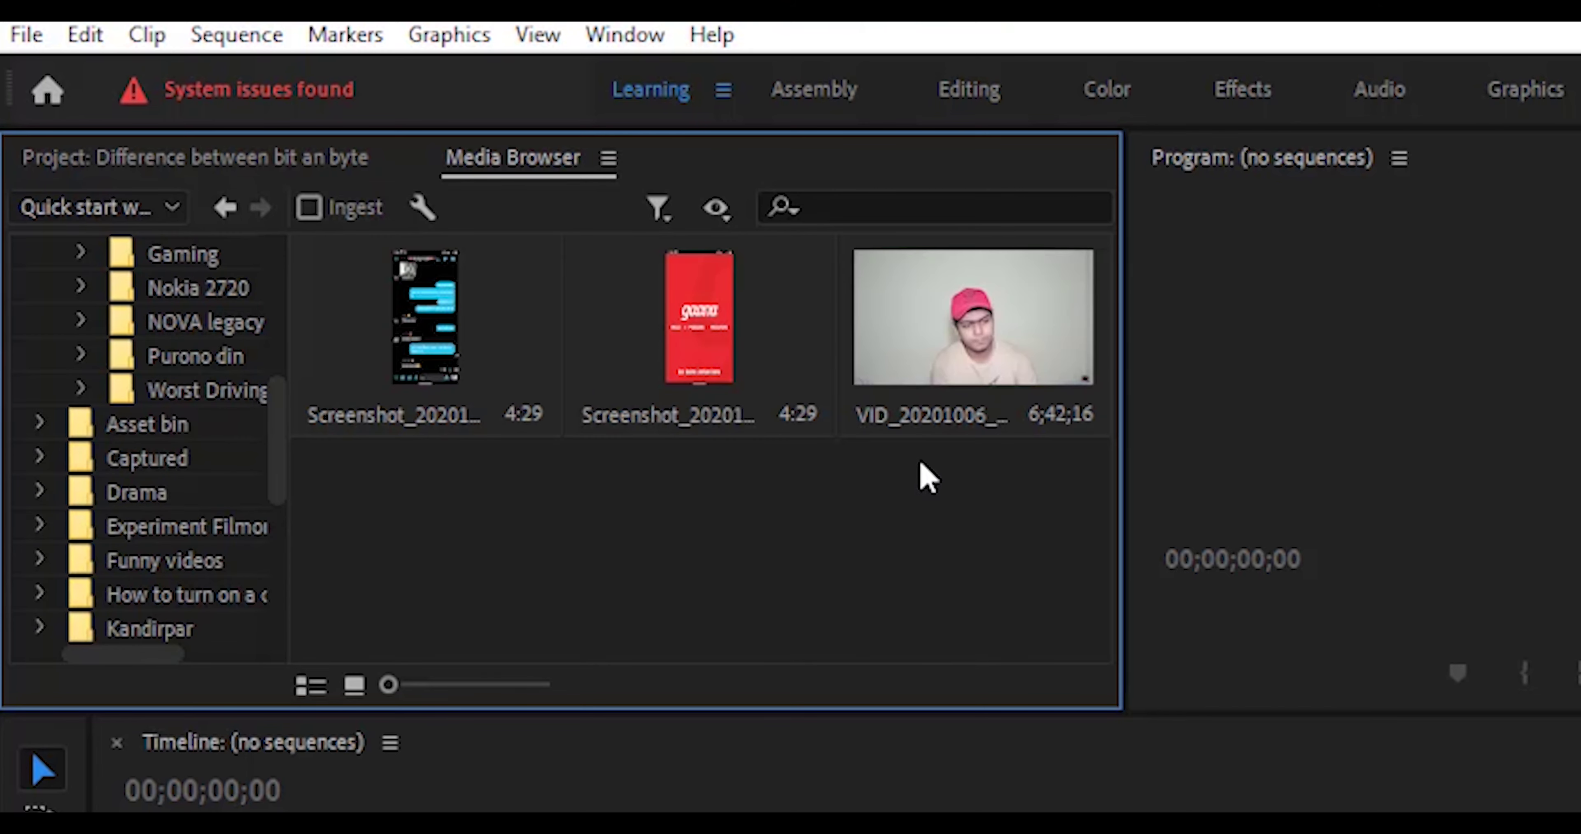
pyautogui.rightClick(968, 361)
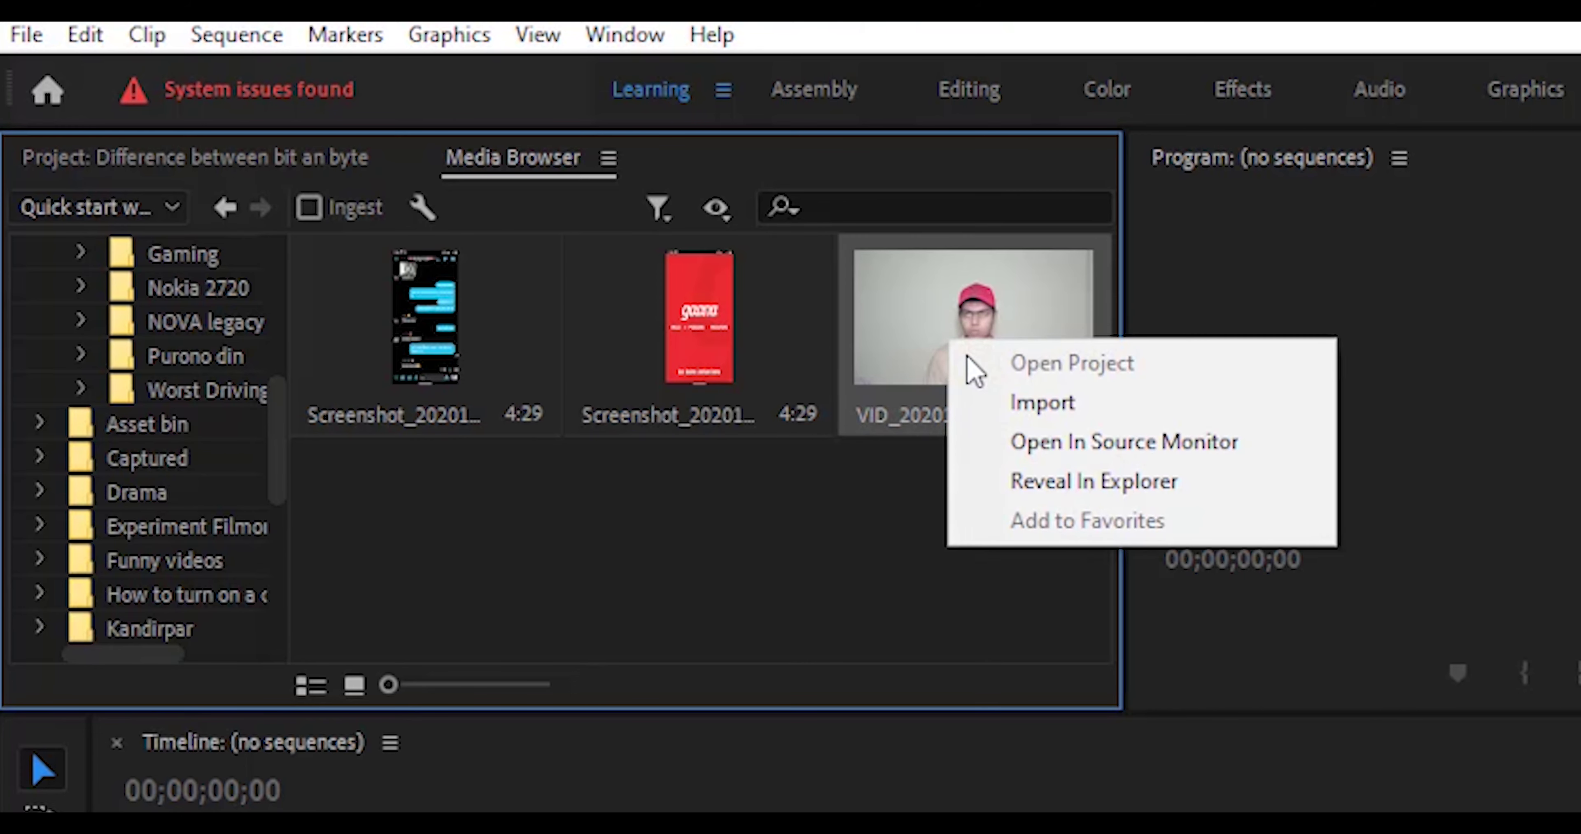
pyautogui.click(999, 414)
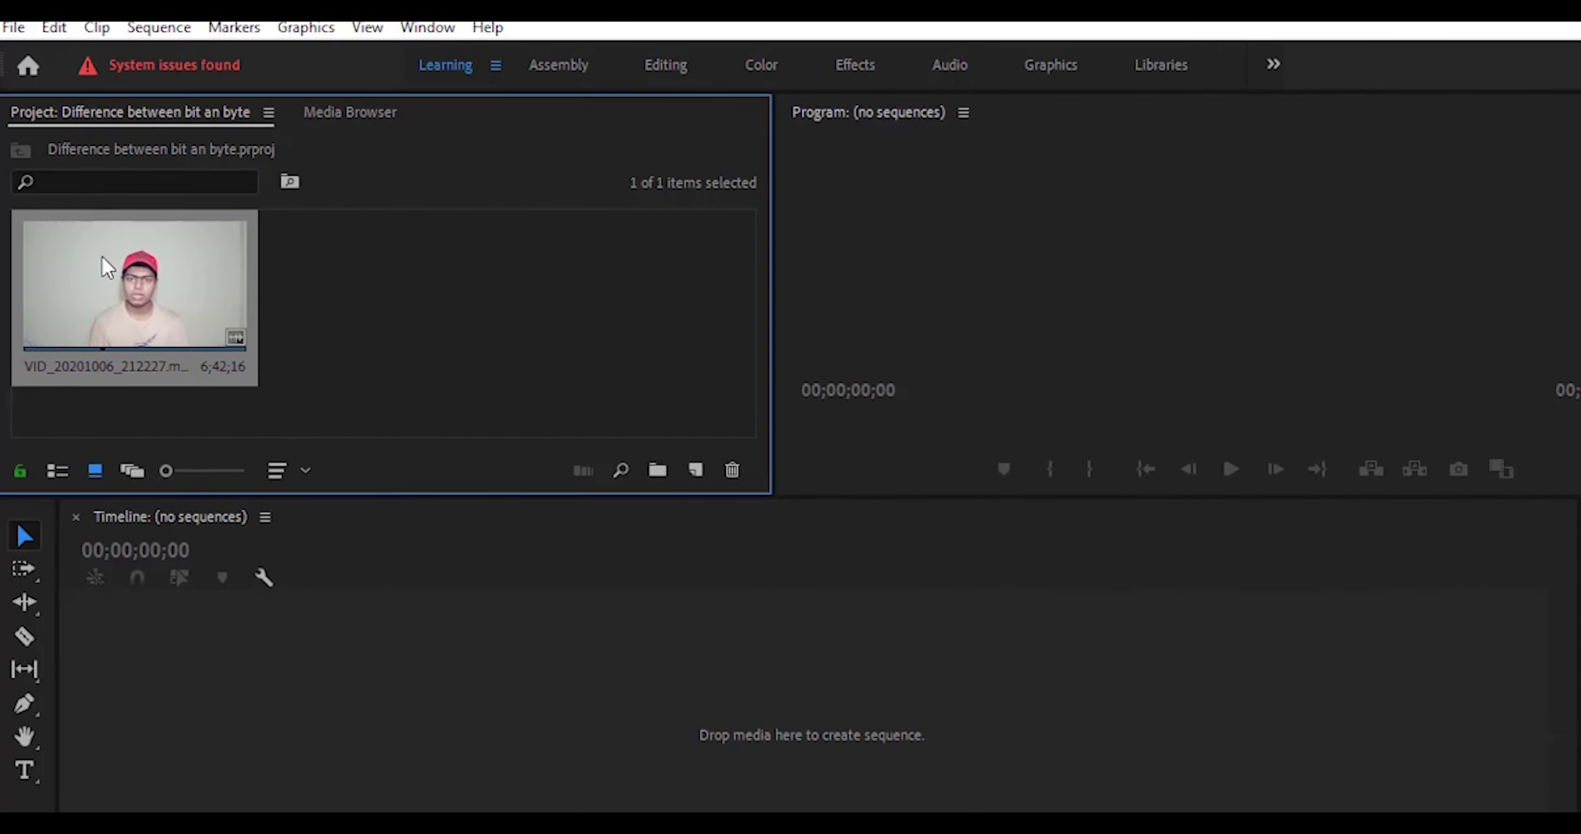
# Step: Create a sequence from the imported video and shift its clip to start about 1 min 4 s into the timeline
pyautogui.moveTo(172, 327); pyautogui.dragTo(655, 716)
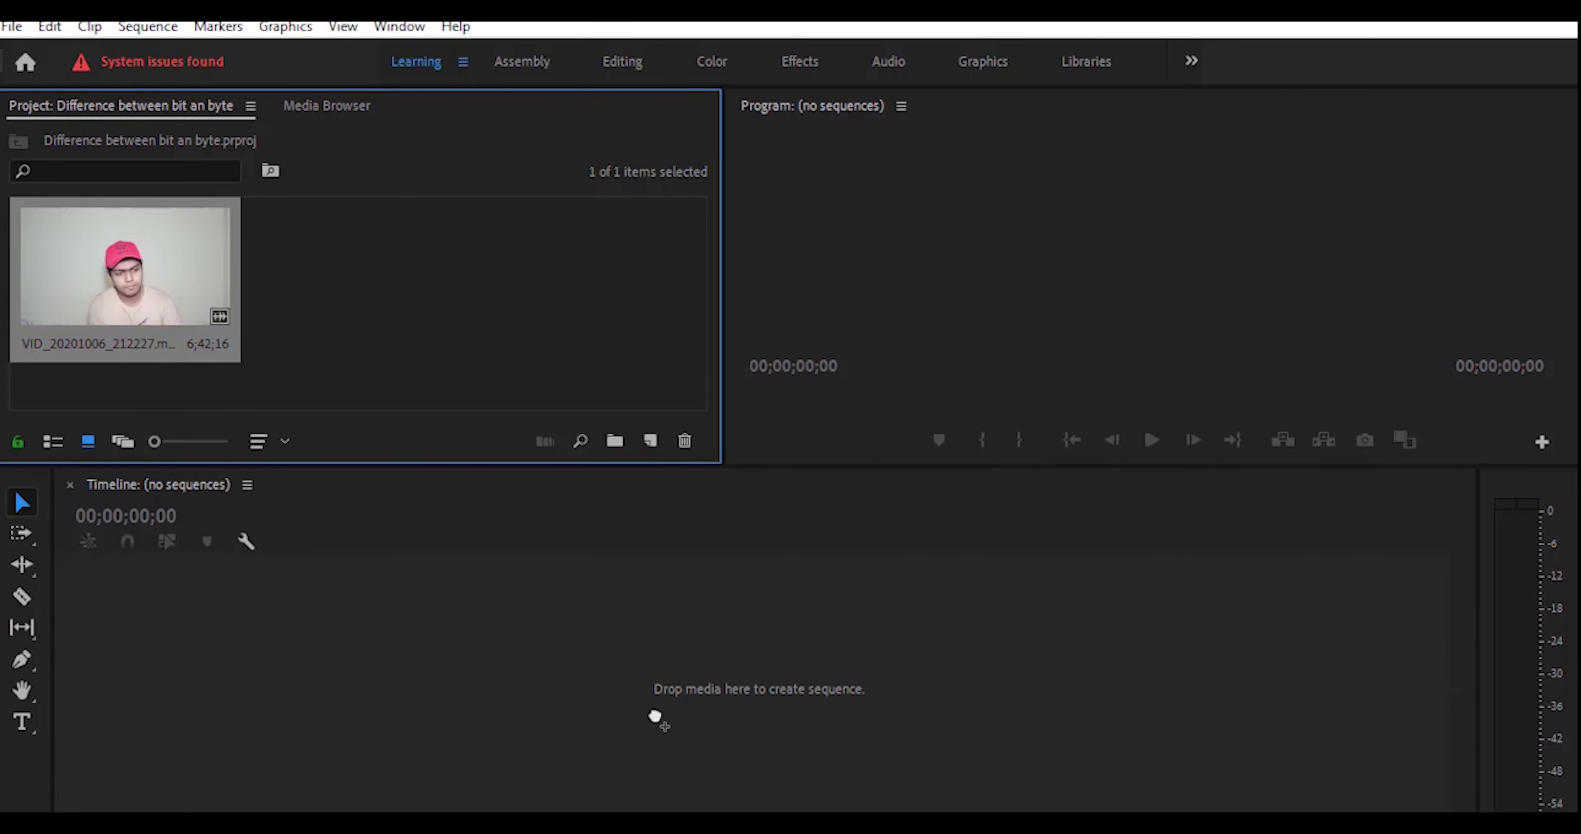
pyautogui.moveTo(655, 716); pyautogui.dragTo(655, 716)
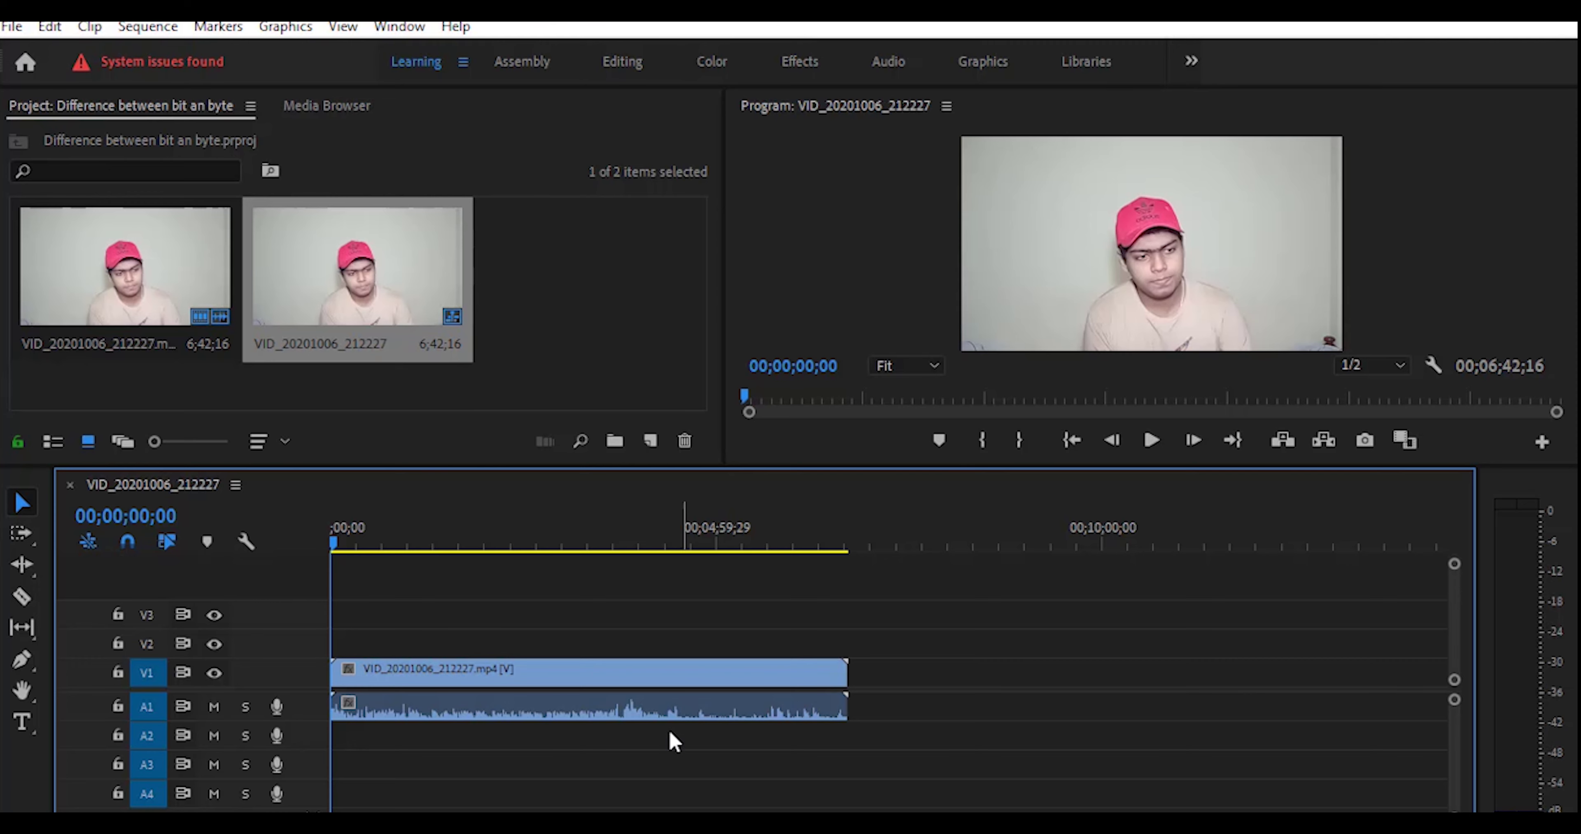
pyautogui.click(470, 681)
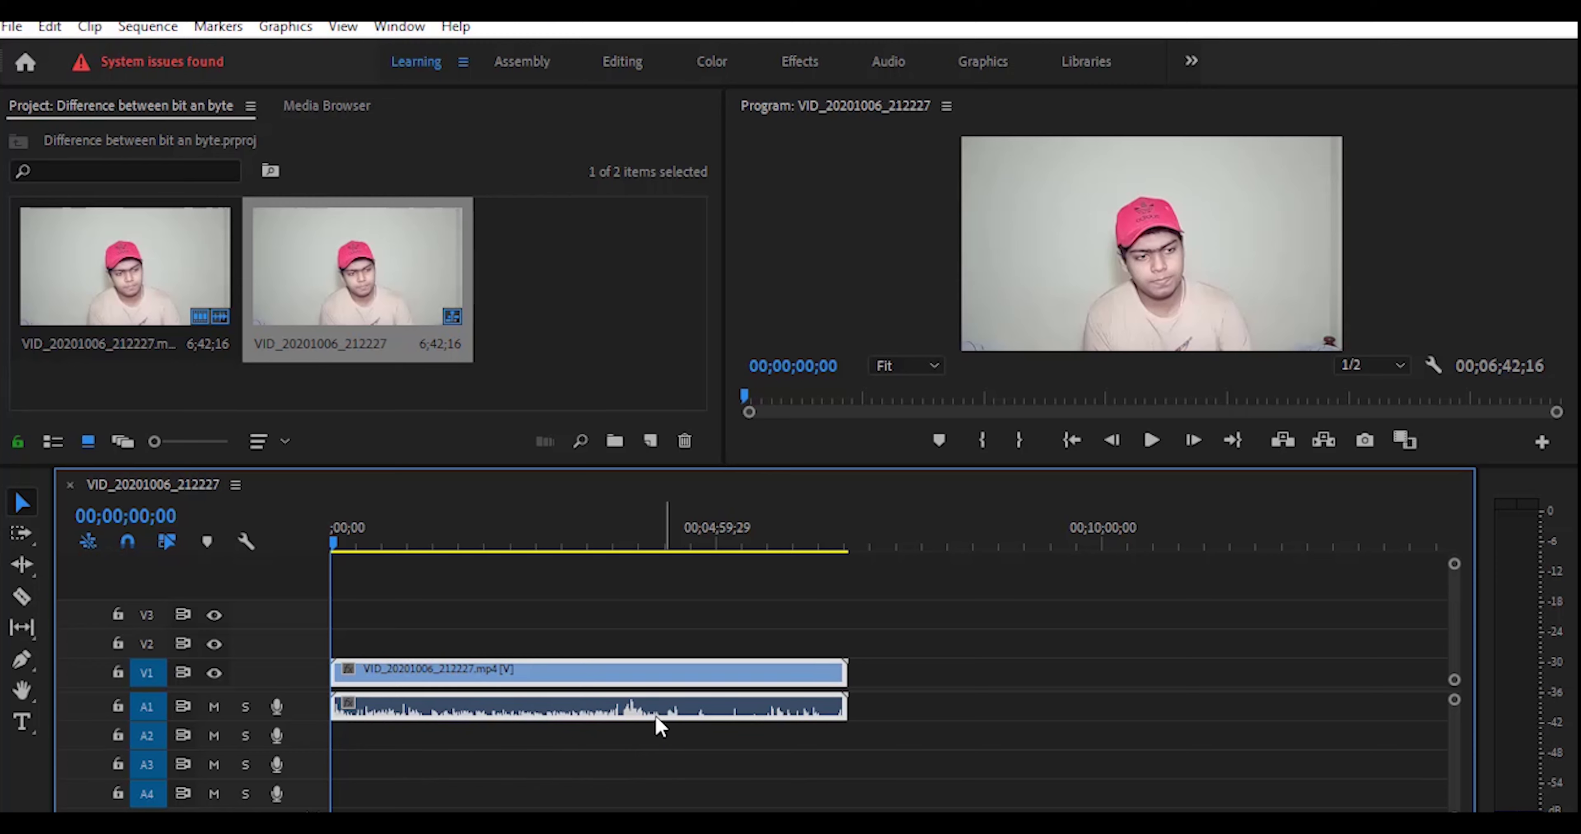
pyautogui.moveTo(605, 705); pyautogui.dragTo(616, 677)
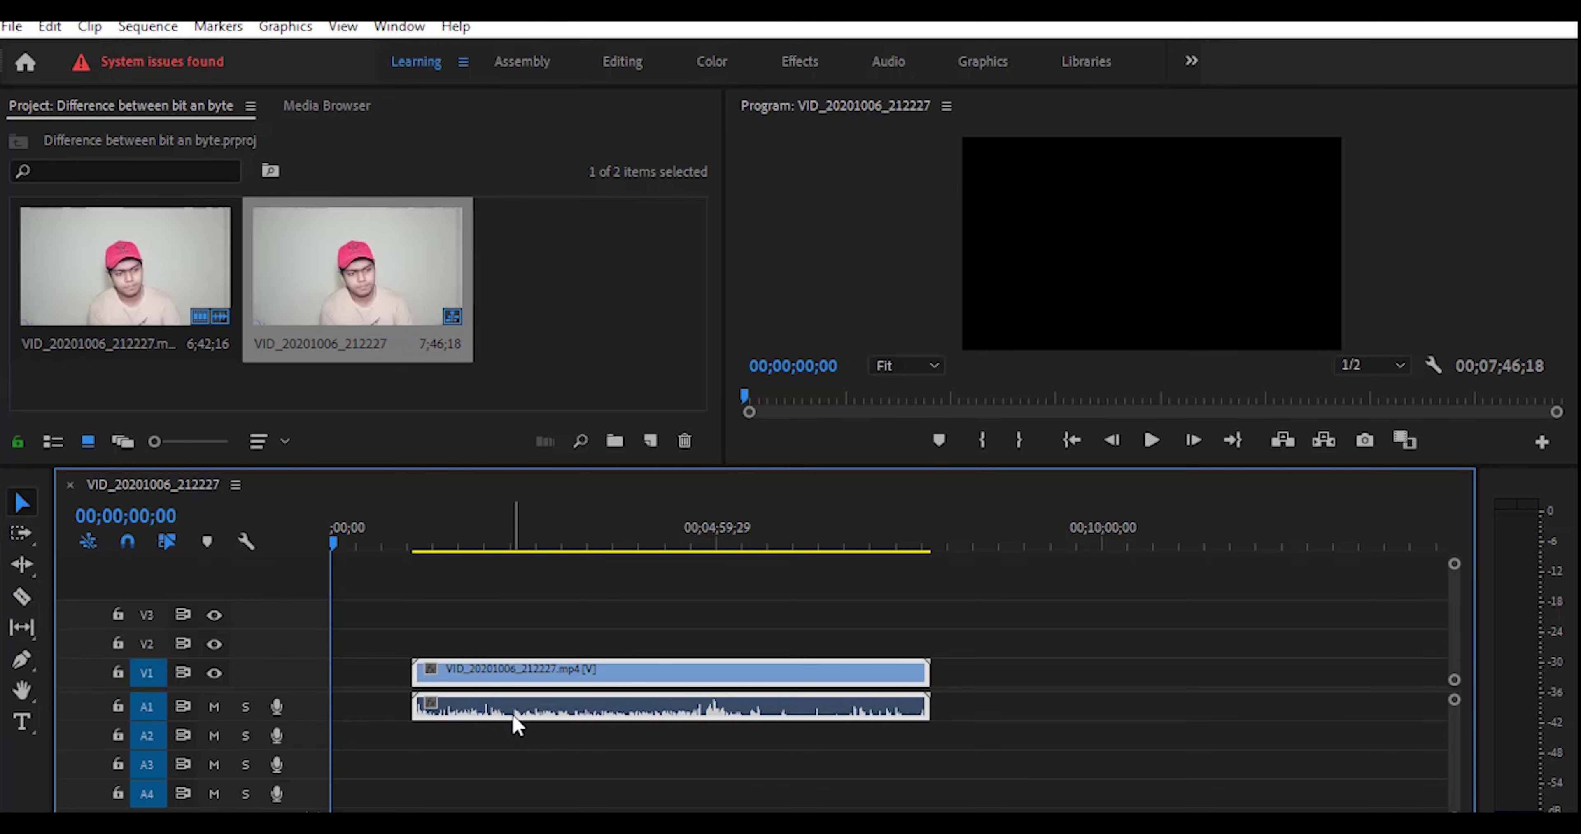
# Step: Unlink the clip's audio from its video and move the audio down to track A2
pyautogui.rightClick(606, 678)
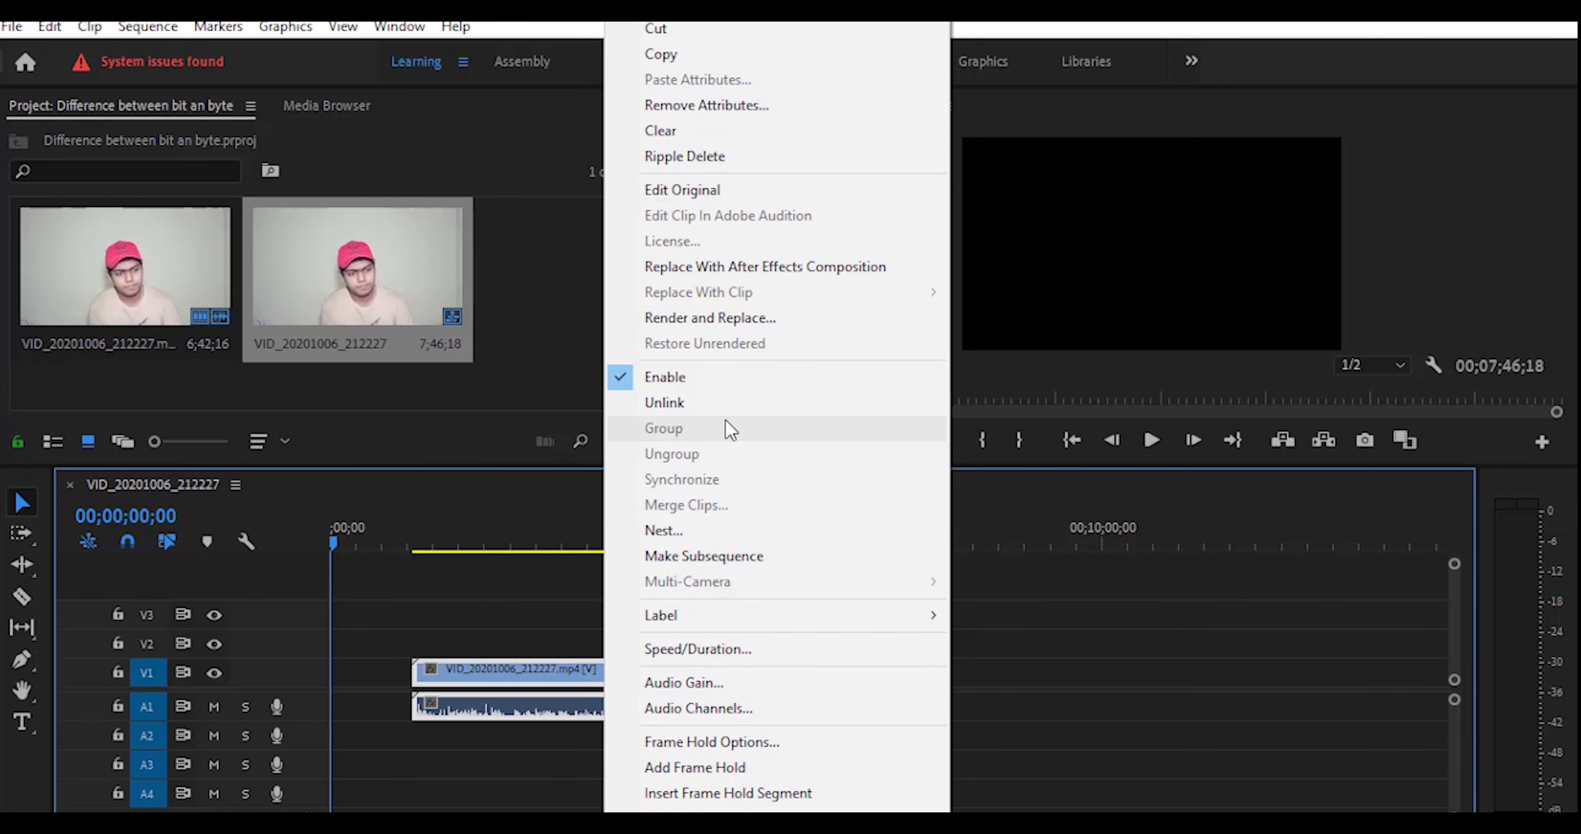
pyautogui.click(724, 402)
pyautogui.click(668, 713)
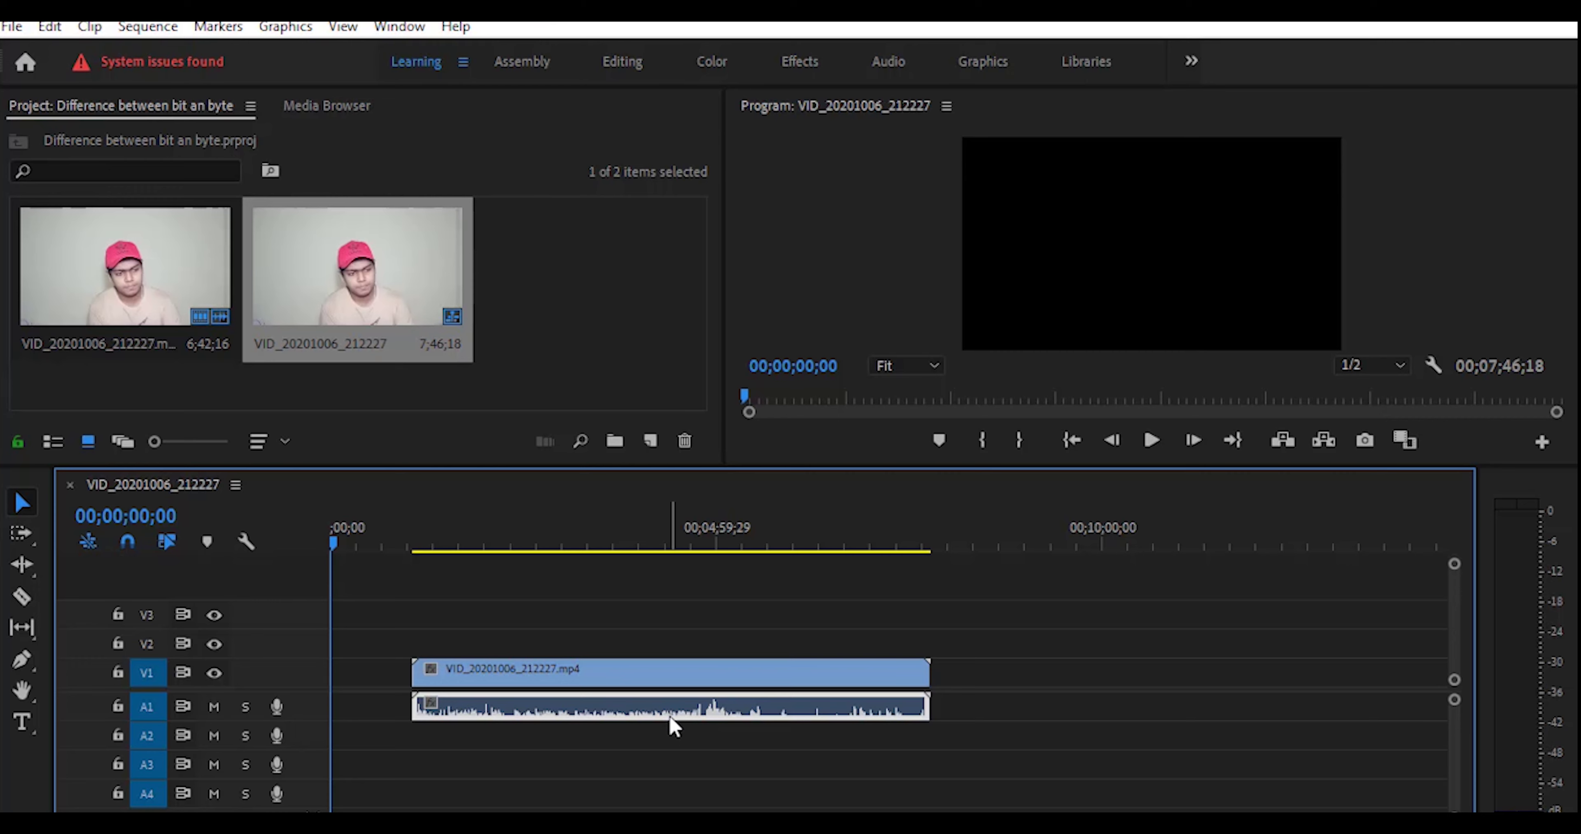
pyautogui.moveTo(621, 711); pyautogui.dragTo(667, 740)
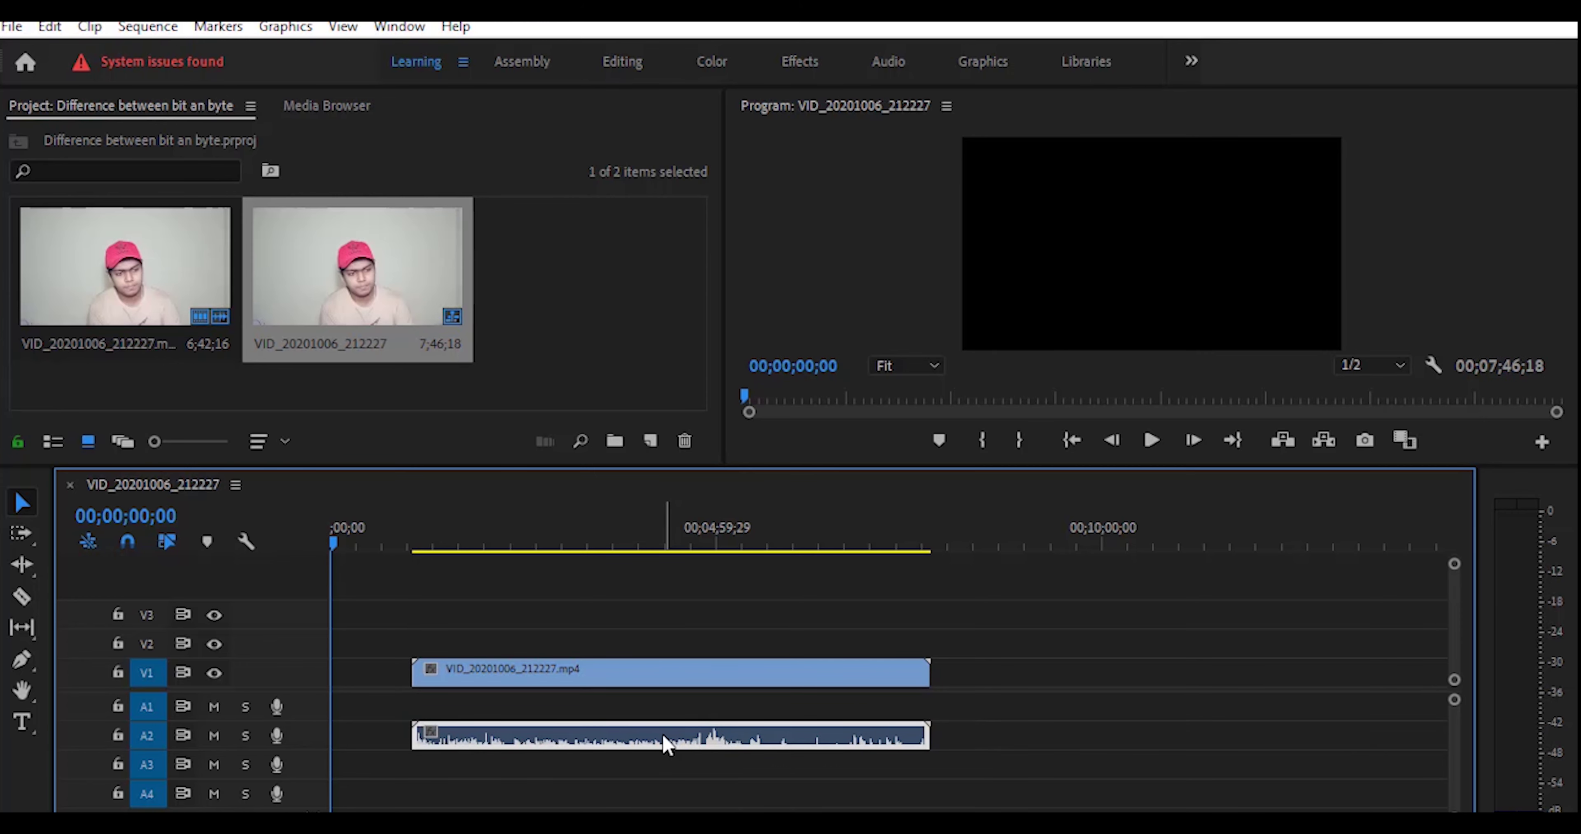
# Step: Link the video on V1 with the audio on A2 again and clear the linked clip from the timeline
pyautogui.moveTo(677, 577); pyautogui.dragTo(667, 776)
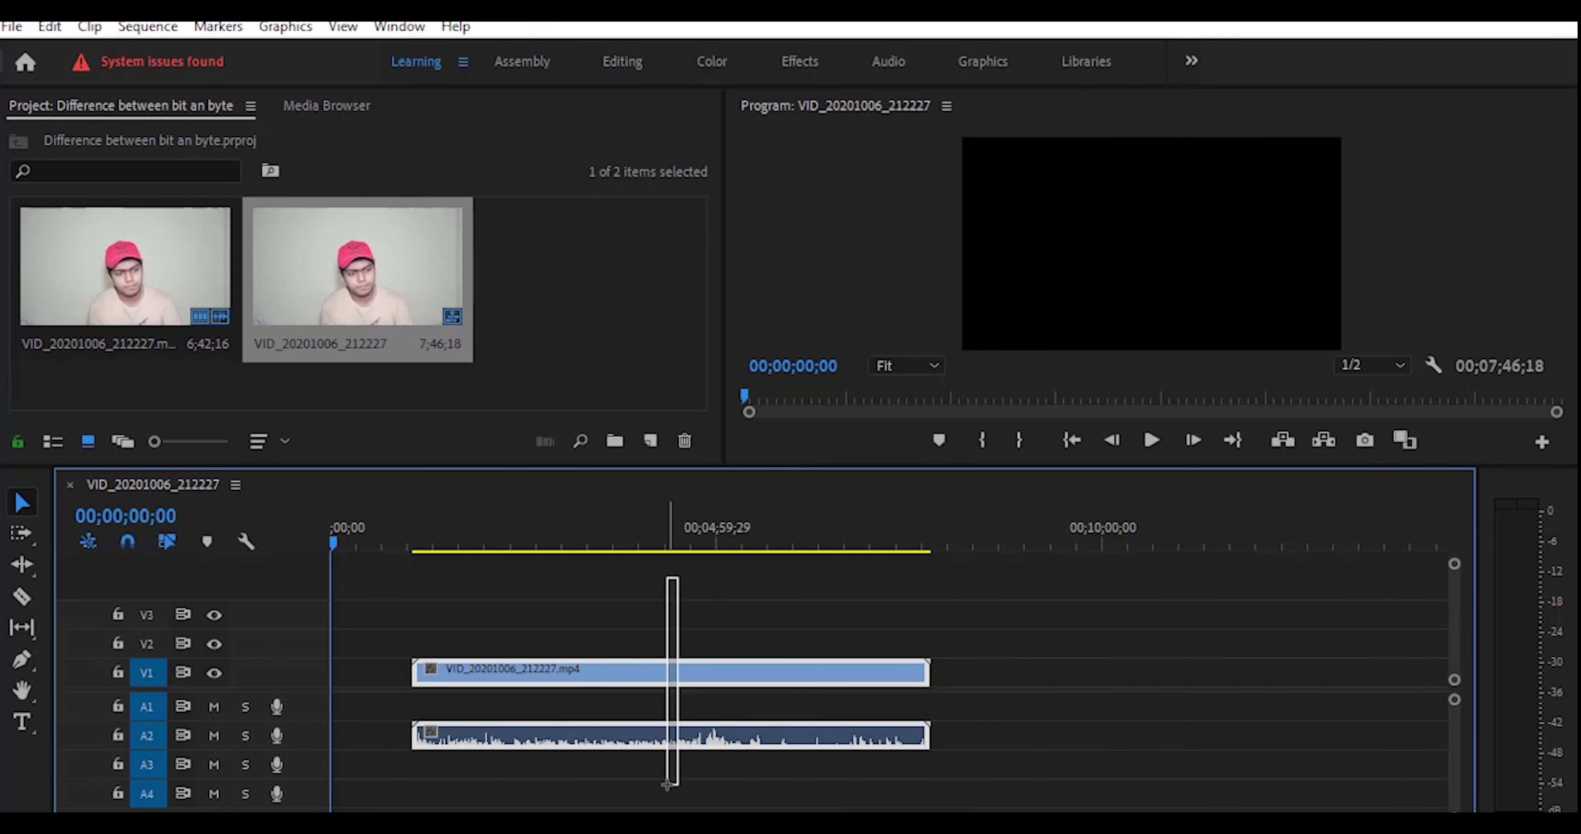
pyautogui.rightClick(640, 669)
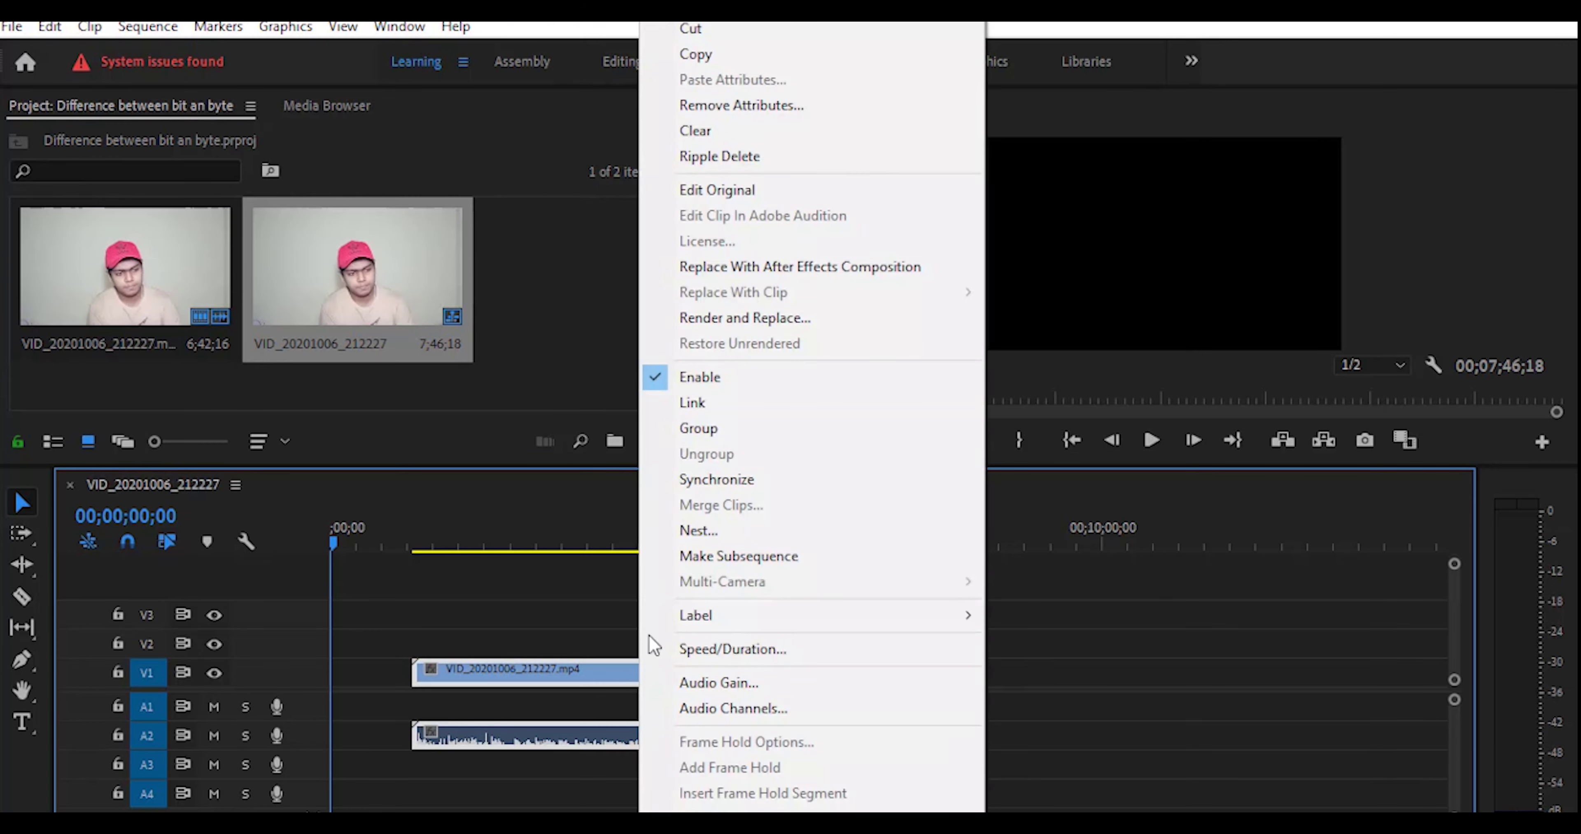
pyautogui.click(730, 414)
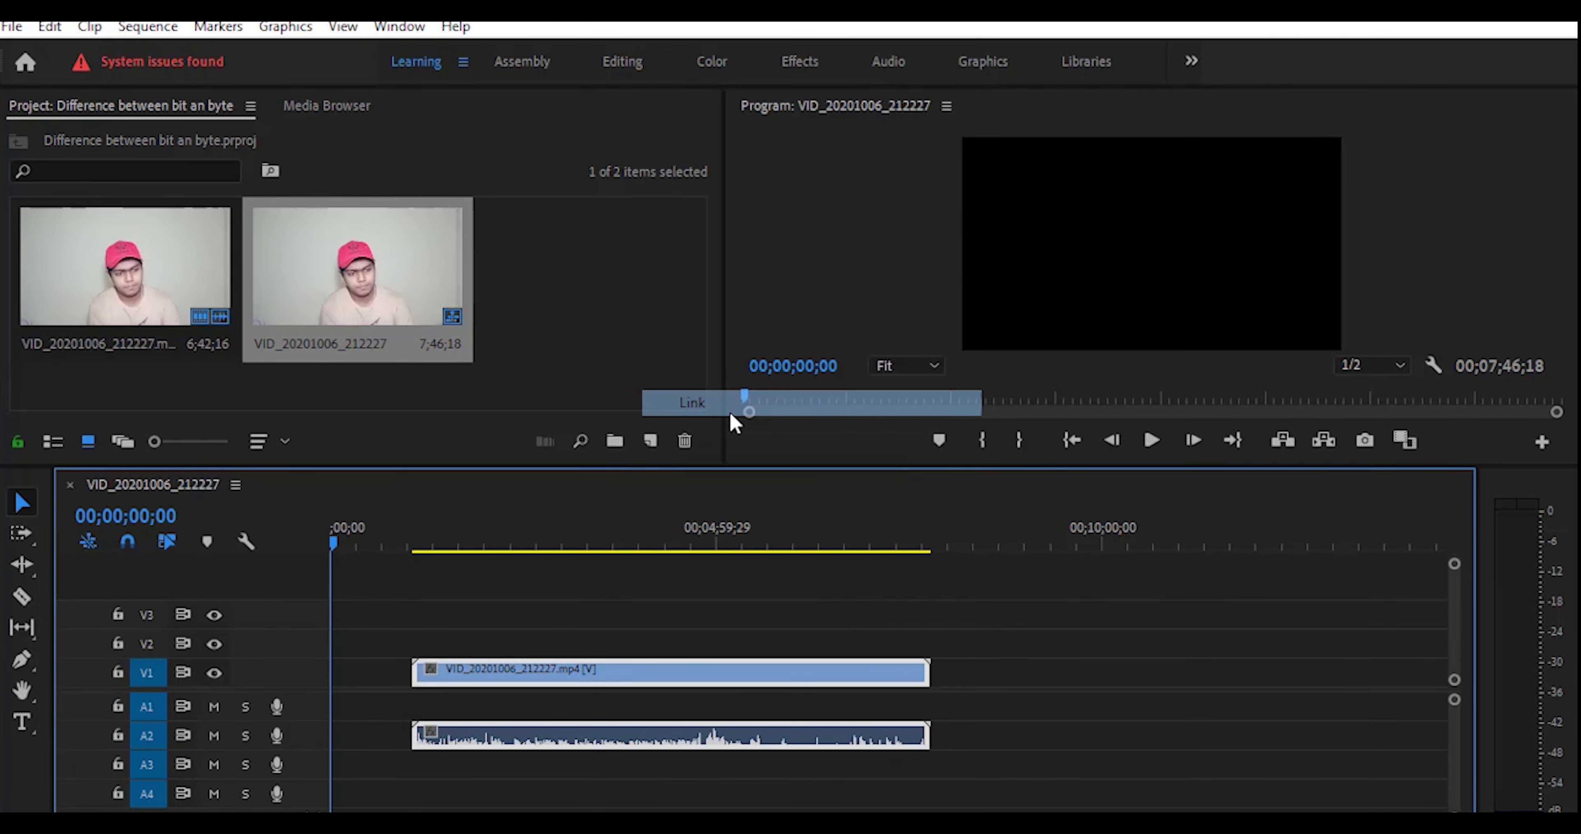
pyautogui.rightClick(700, 678)
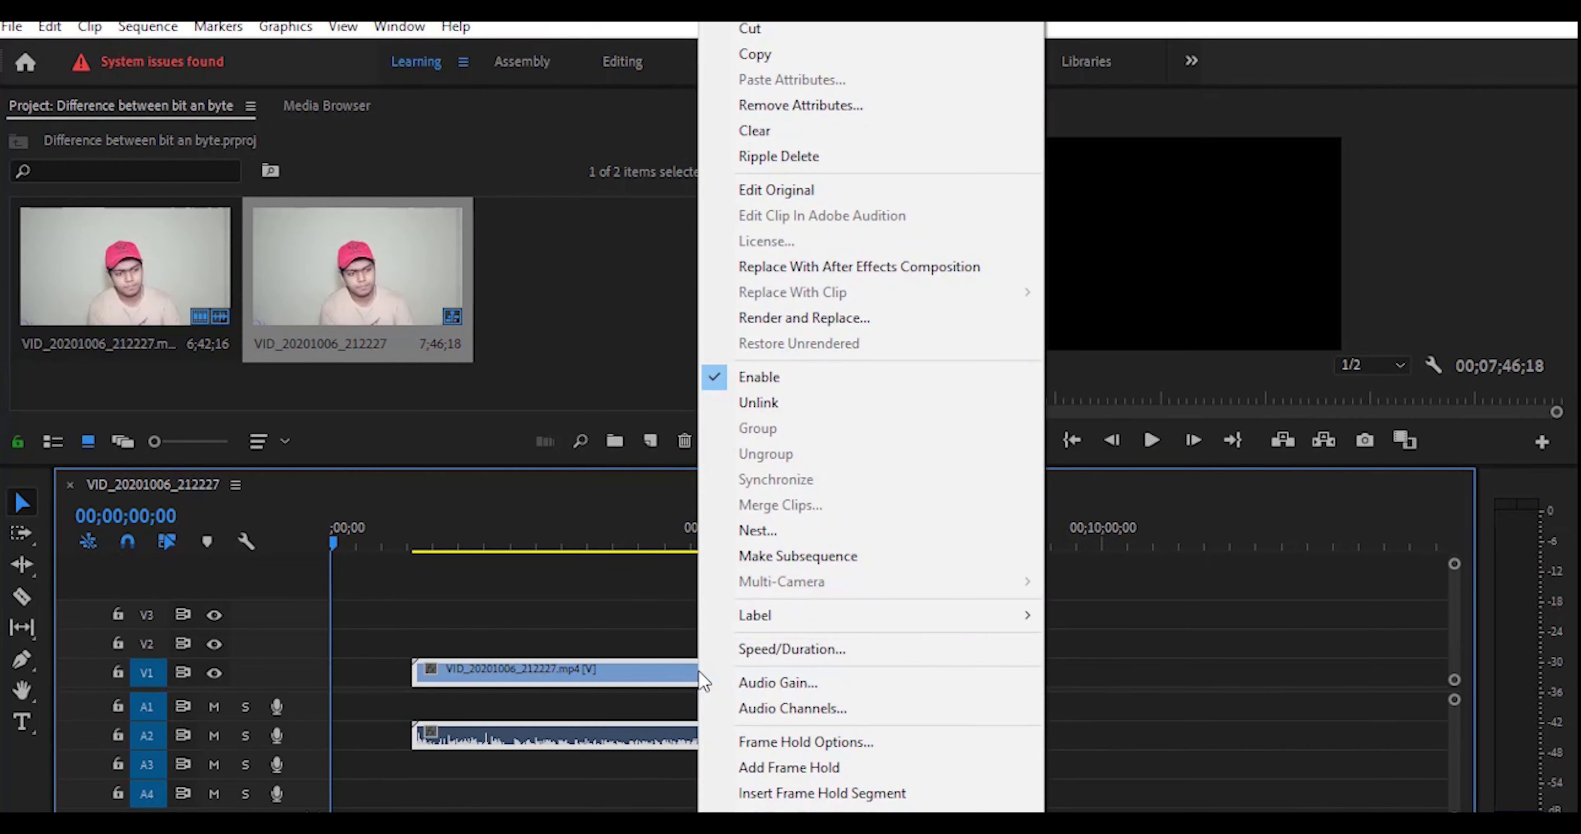
pyautogui.click(874, 145)
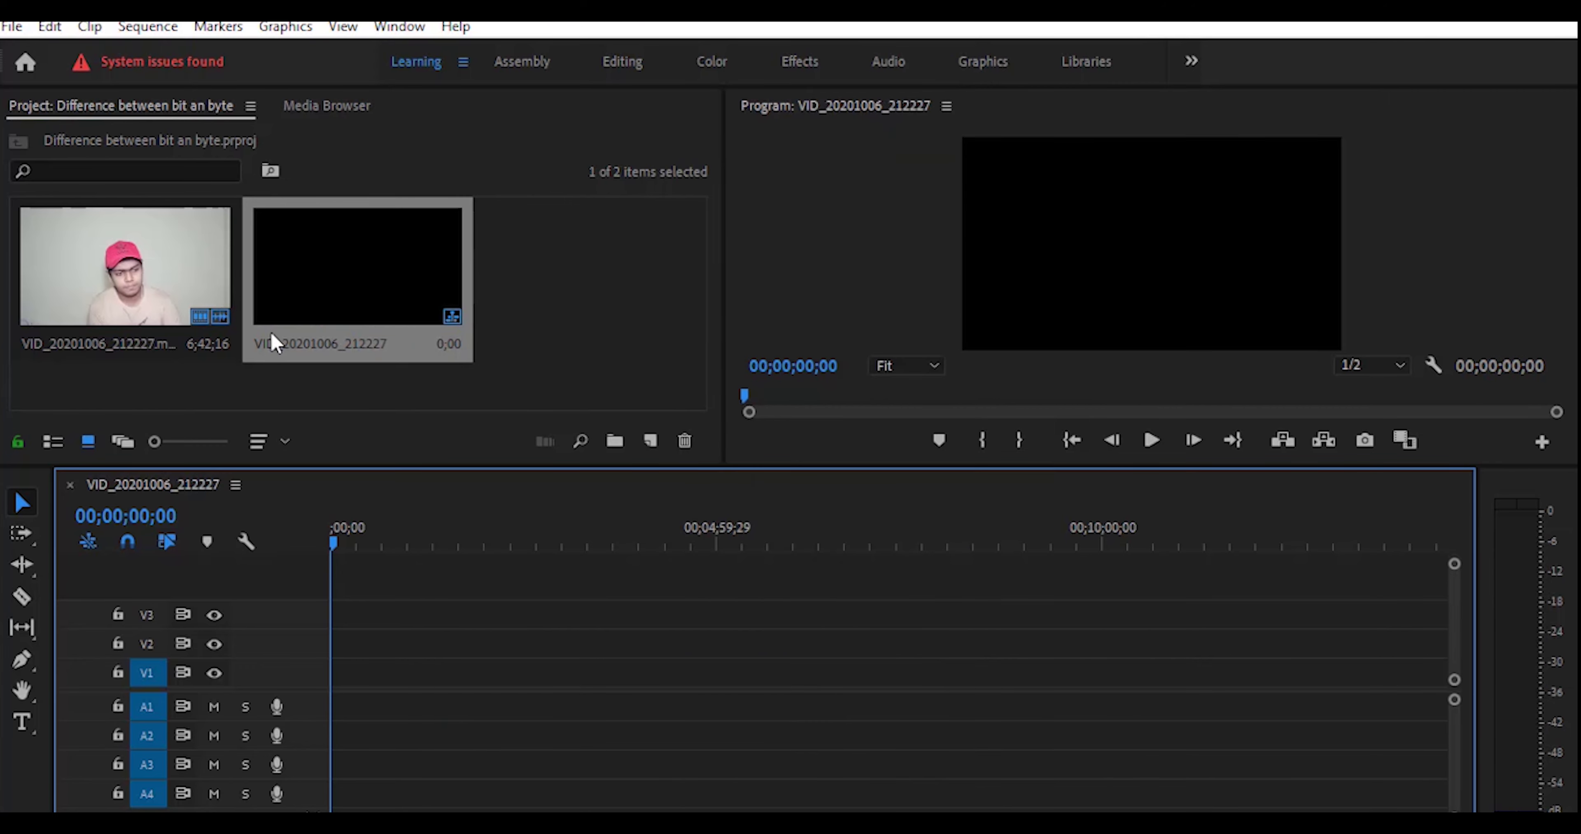
# Step: Place the source video on V1 again, starting about 1 min 50 s in, and unlink its audio
pyautogui.moveTo(152, 274); pyautogui.dragTo(482, 670)
pyautogui.rightClick(507, 670)
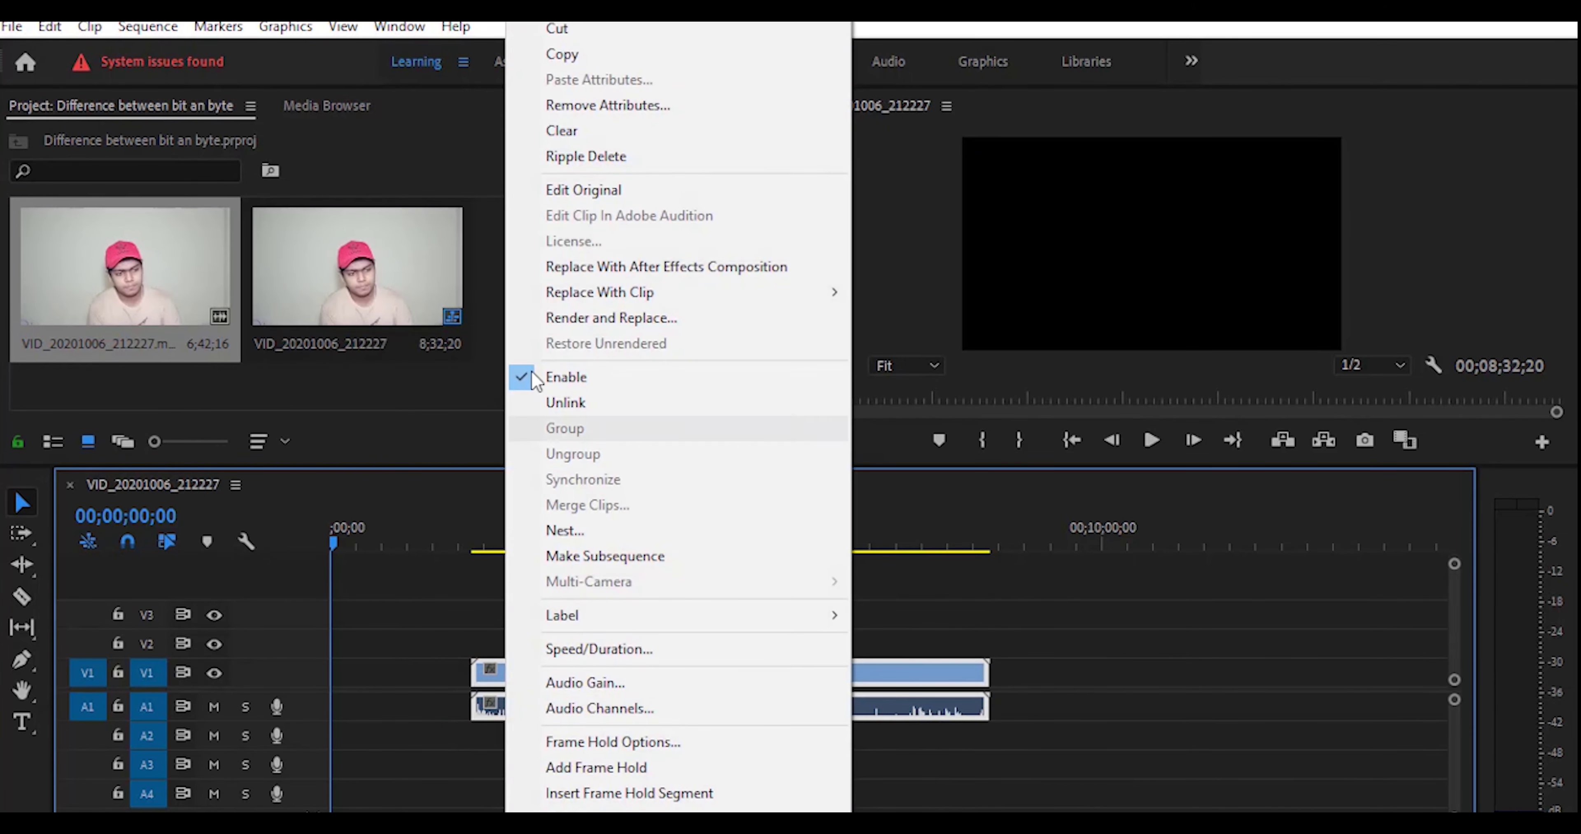
pyautogui.click(568, 402)
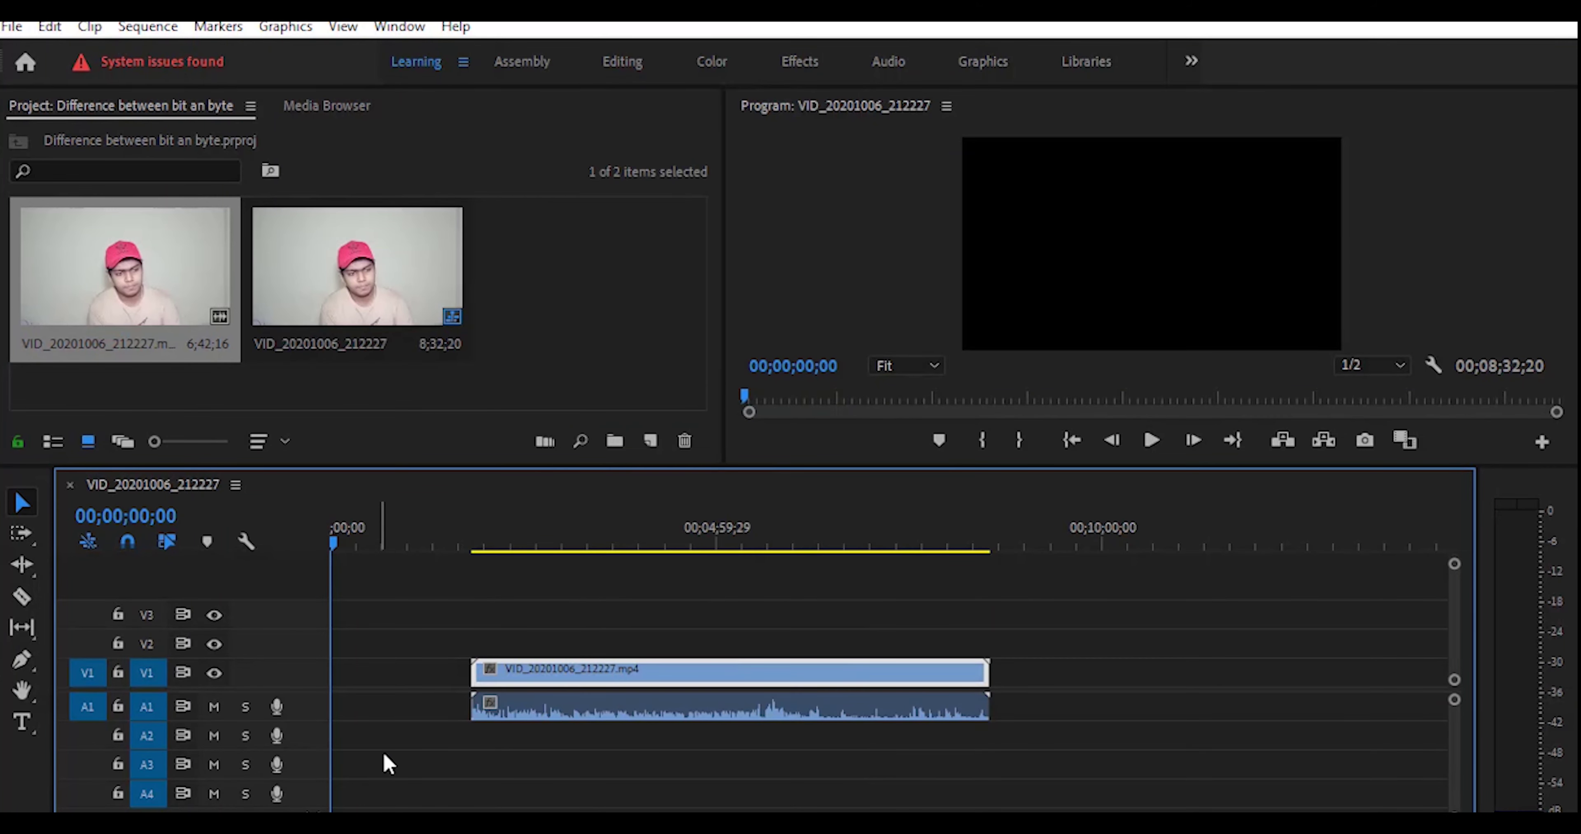
# Step: Clear the unlinked audio clip from track A1, keeping the video clip on V1
pyautogui.click(547, 711)
pyautogui.rightClick(548, 711)
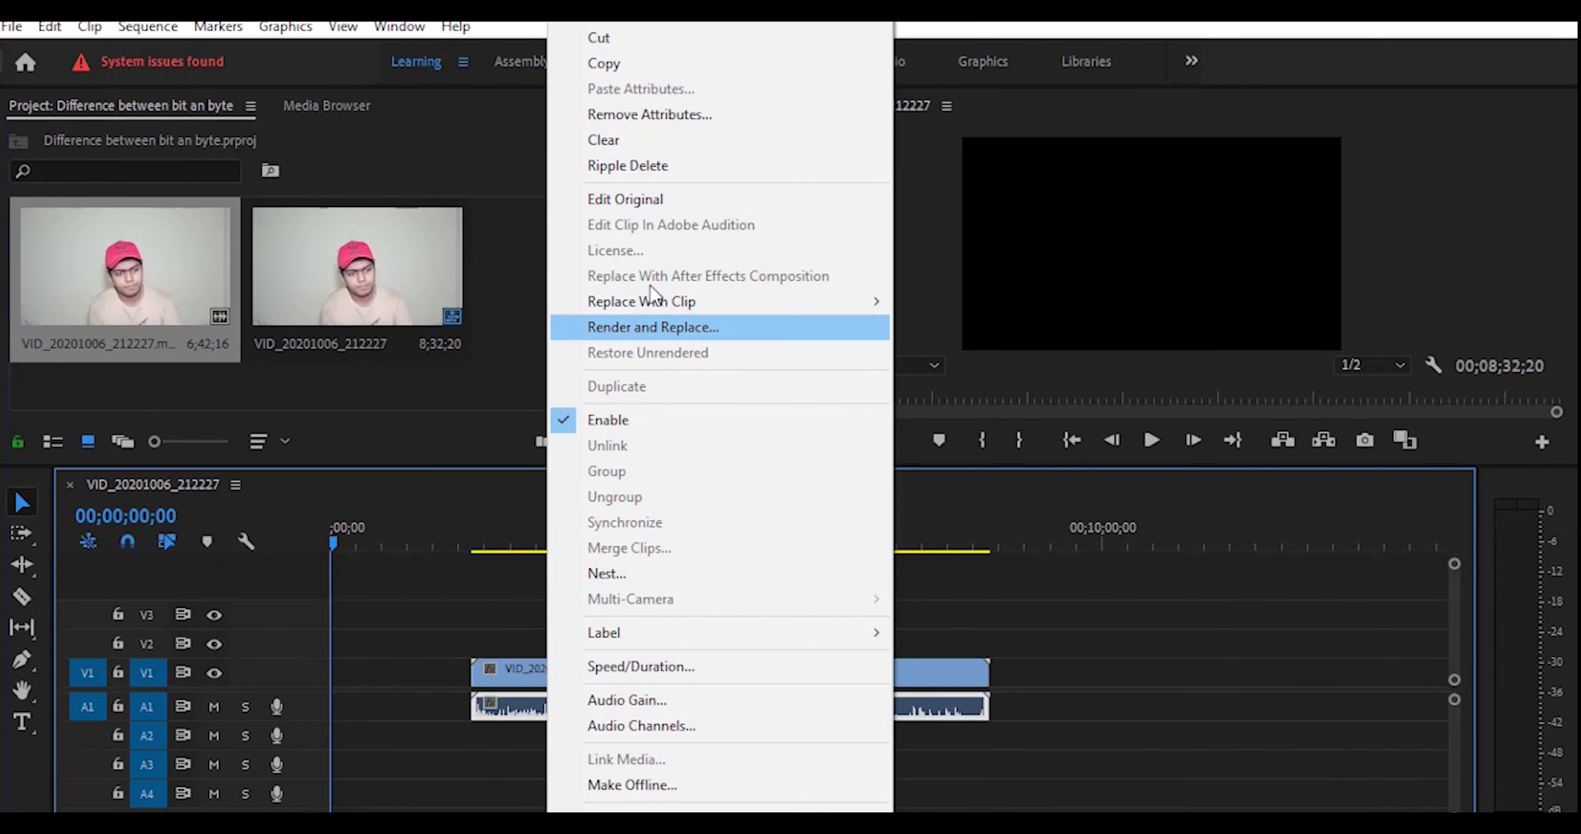
pyautogui.click(715, 141)
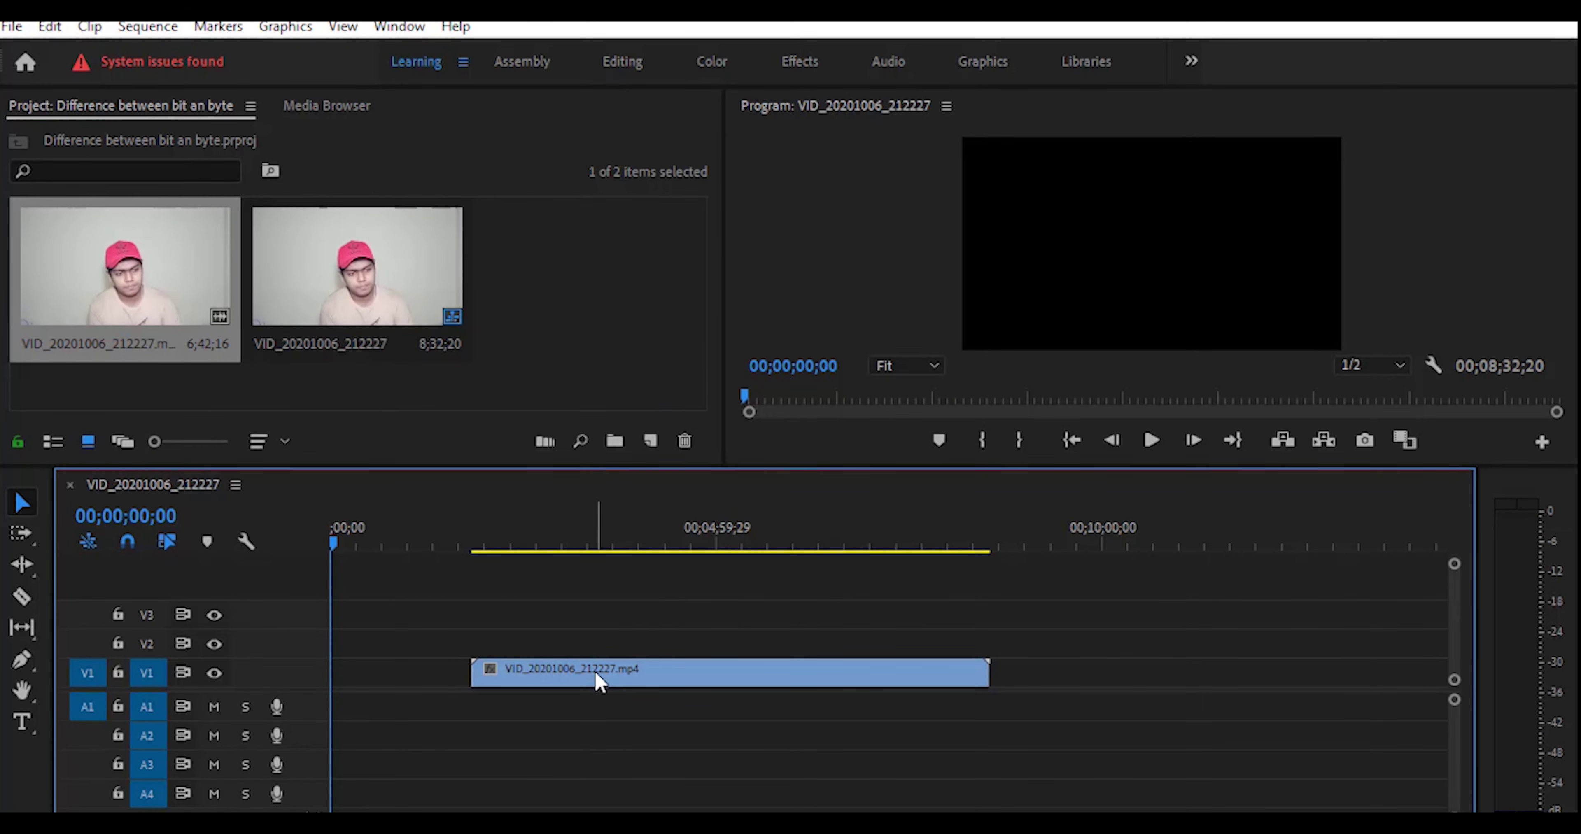
# Step: Add the Julius_Dreisig music file from the Musics folder to track A1, aligned with the start of the video clip
pyautogui.click(327, 107)
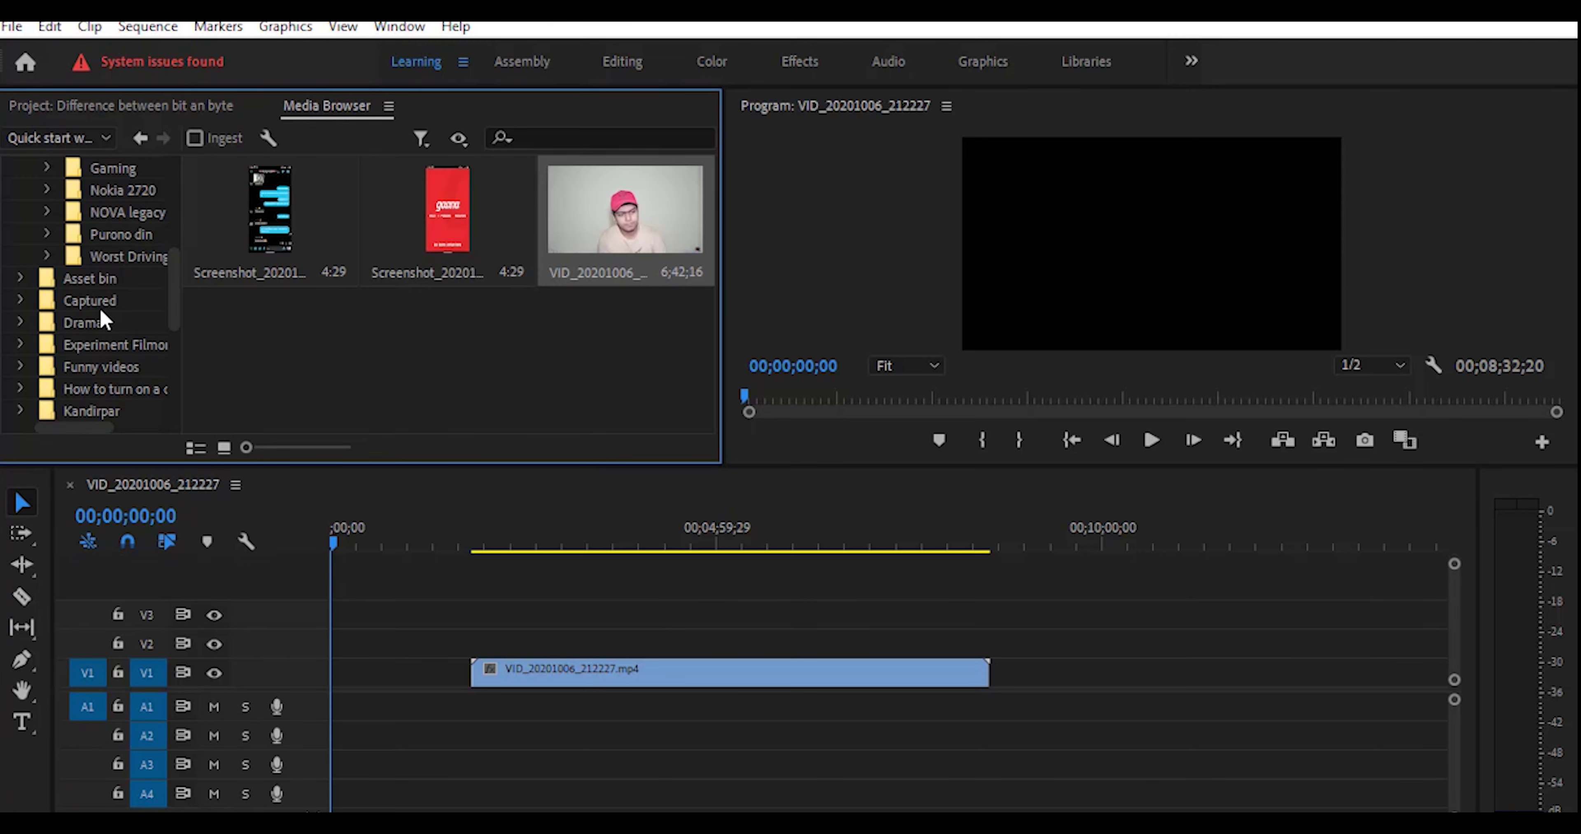
pyautogui.scroll(5, 90, 326)
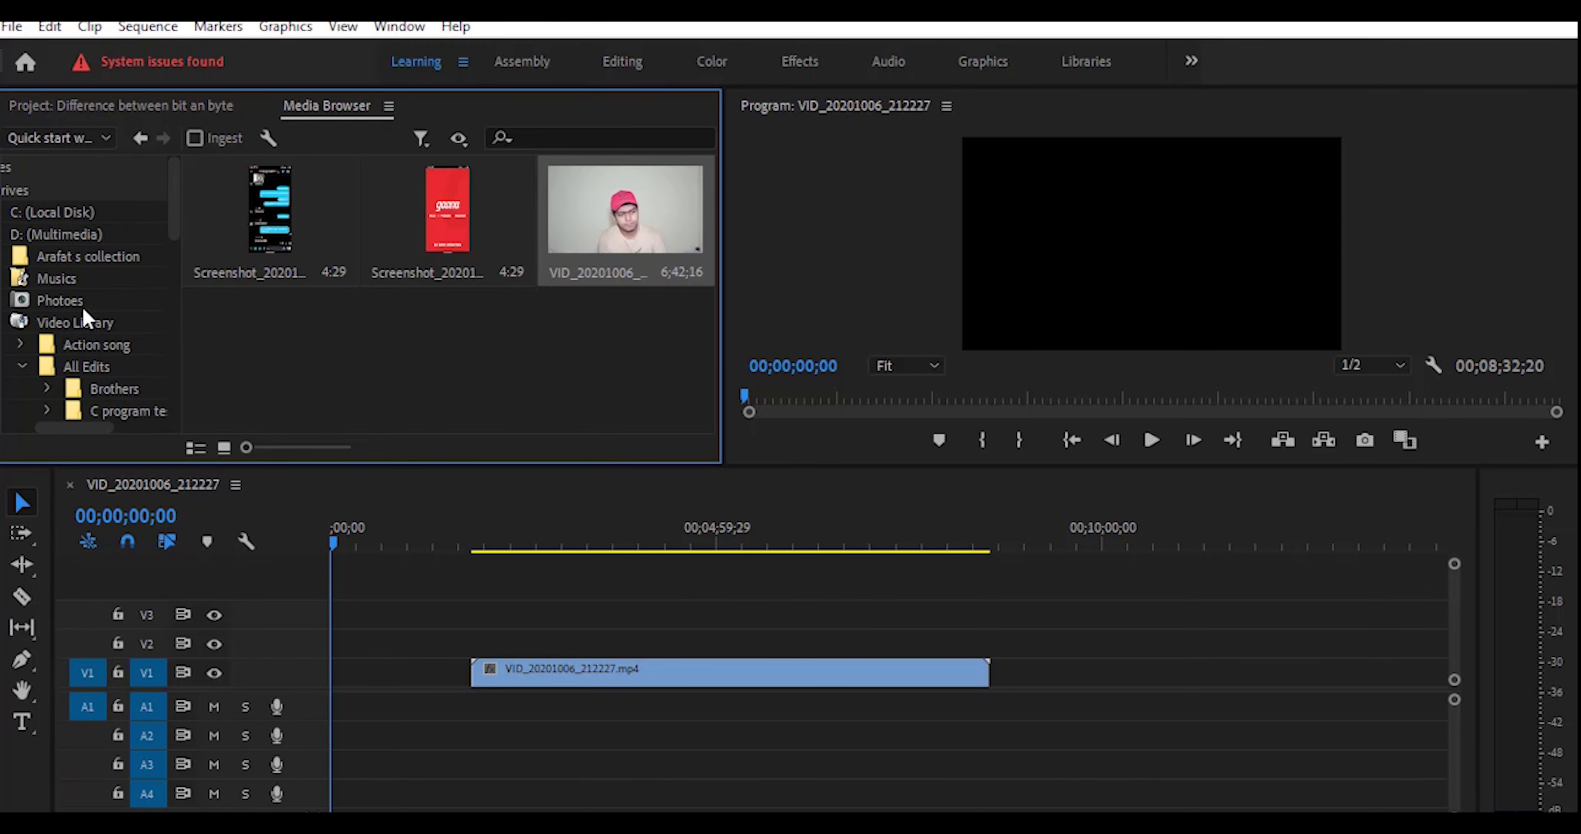
pyautogui.click(55, 213)
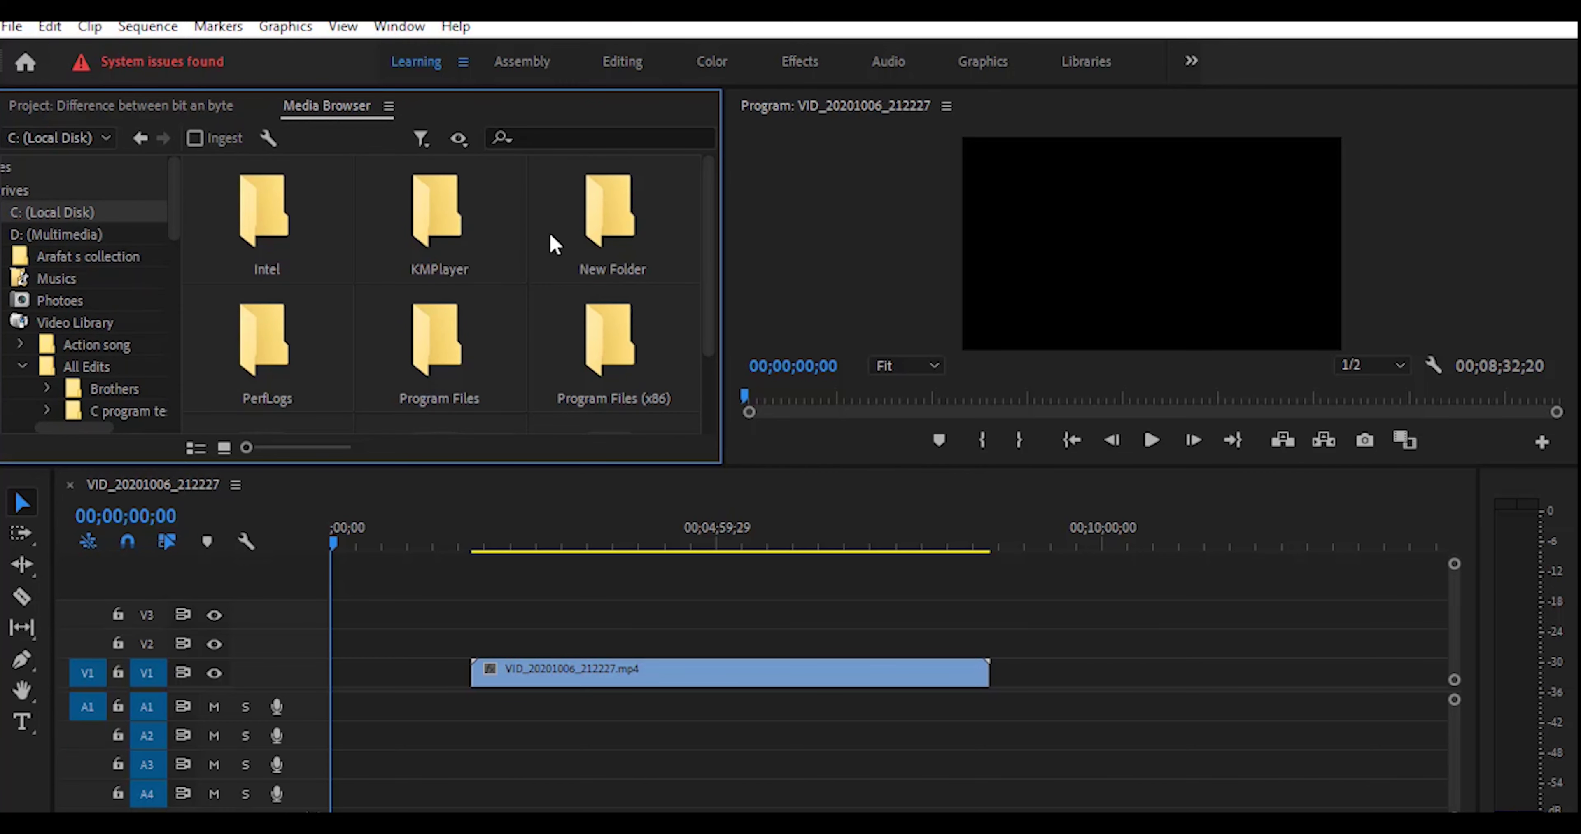
pyautogui.scroll(-3, 603, 248)
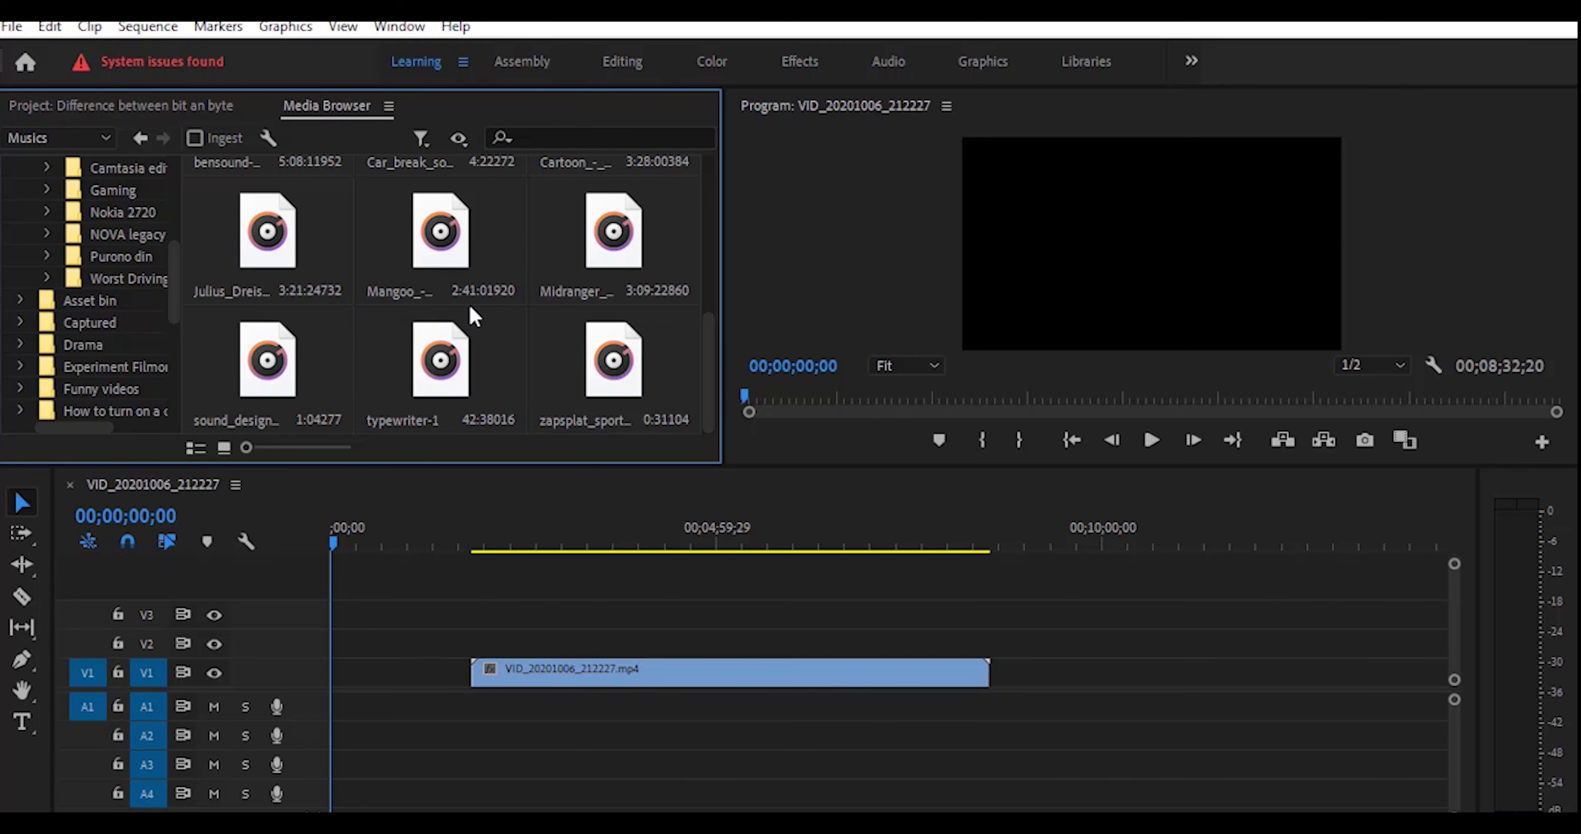
pyautogui.moveTo(270, 263); pyautogui.dragTo(481, 720)
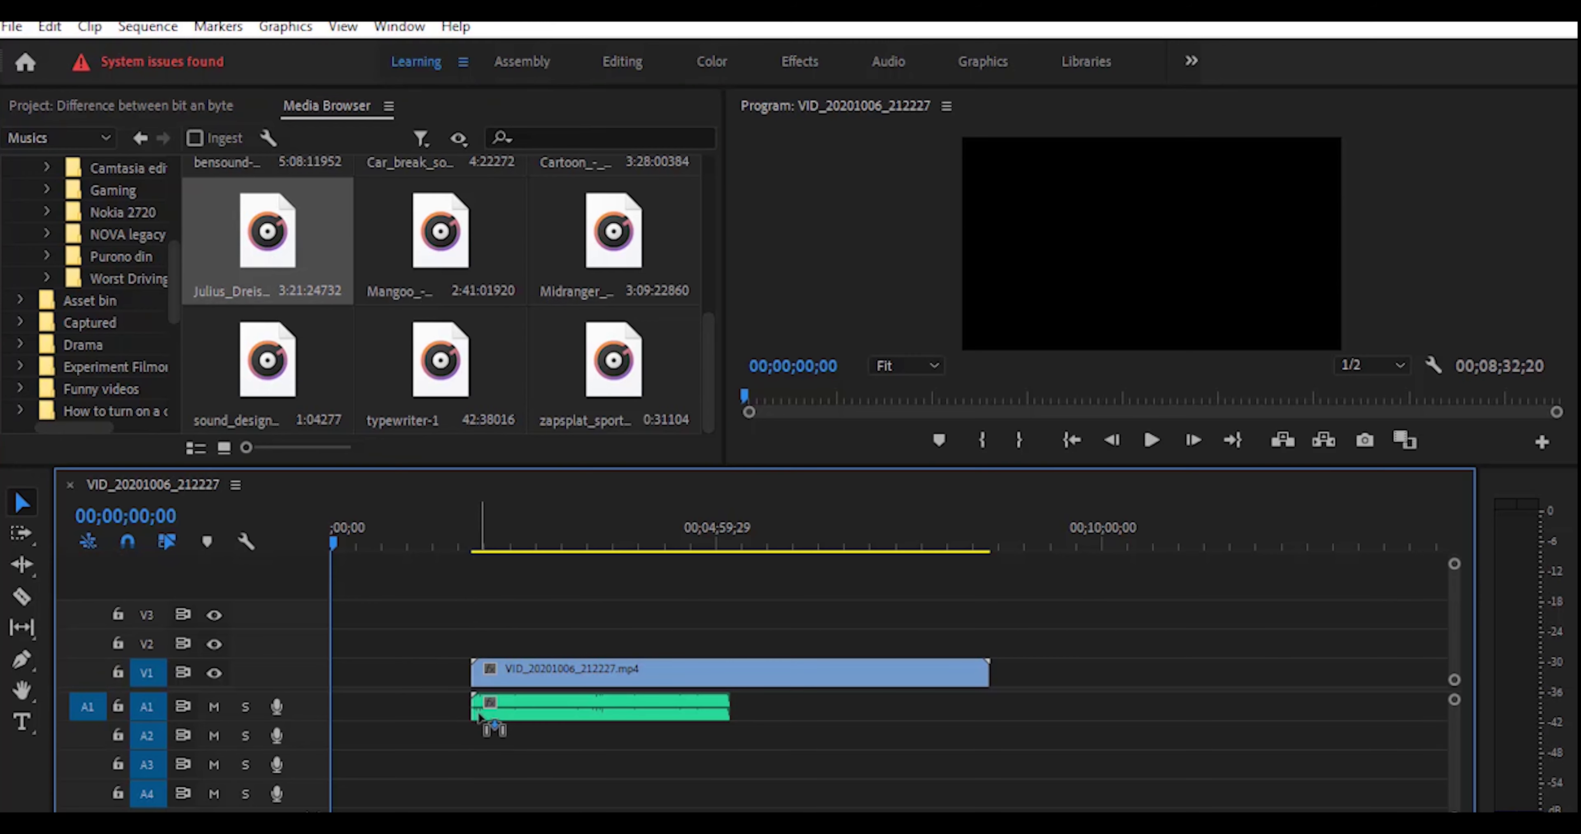
# Step: Set the playhead to 00;02;09;02 and move the music clip on A1 to start there
pyautogui.click(497, 532)
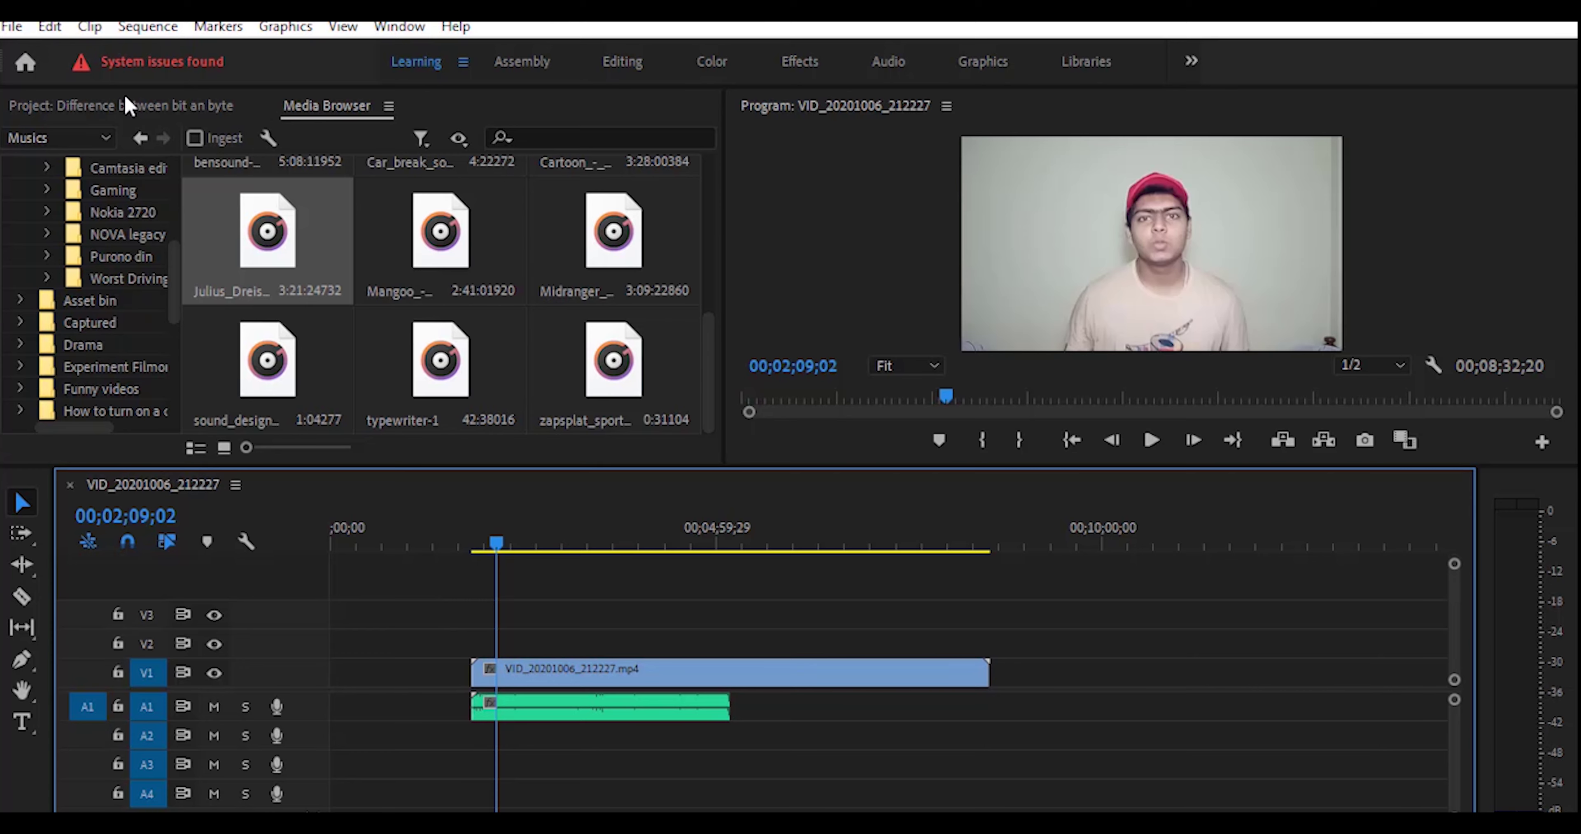
pyautogui.click(104, 99)
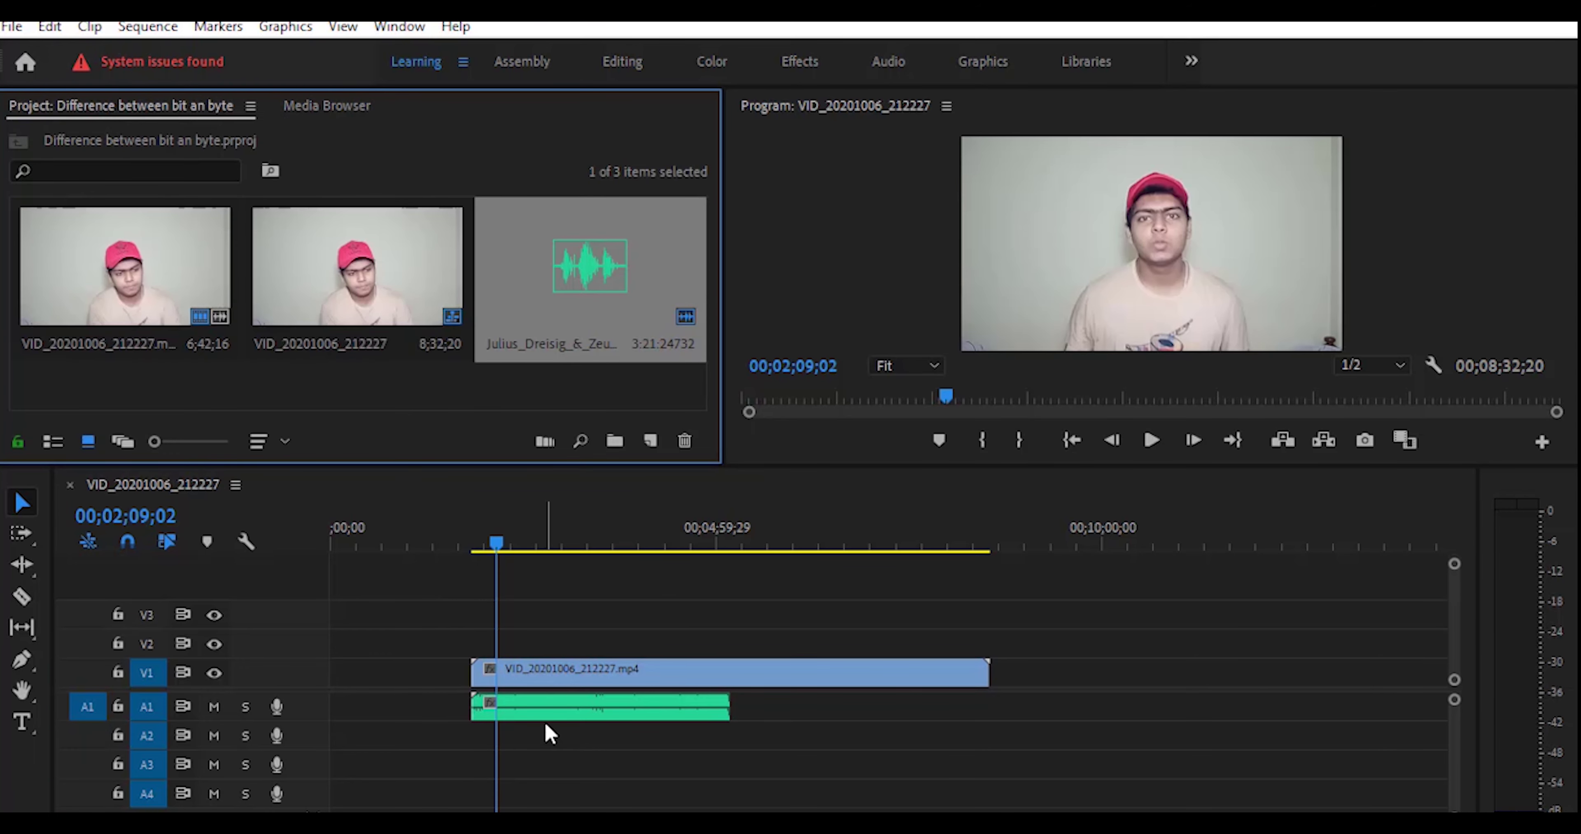
pyautogui.click(560, 704)
pyautogui.moveTo(647, 711); pyautogui.dragTo(561, 705)
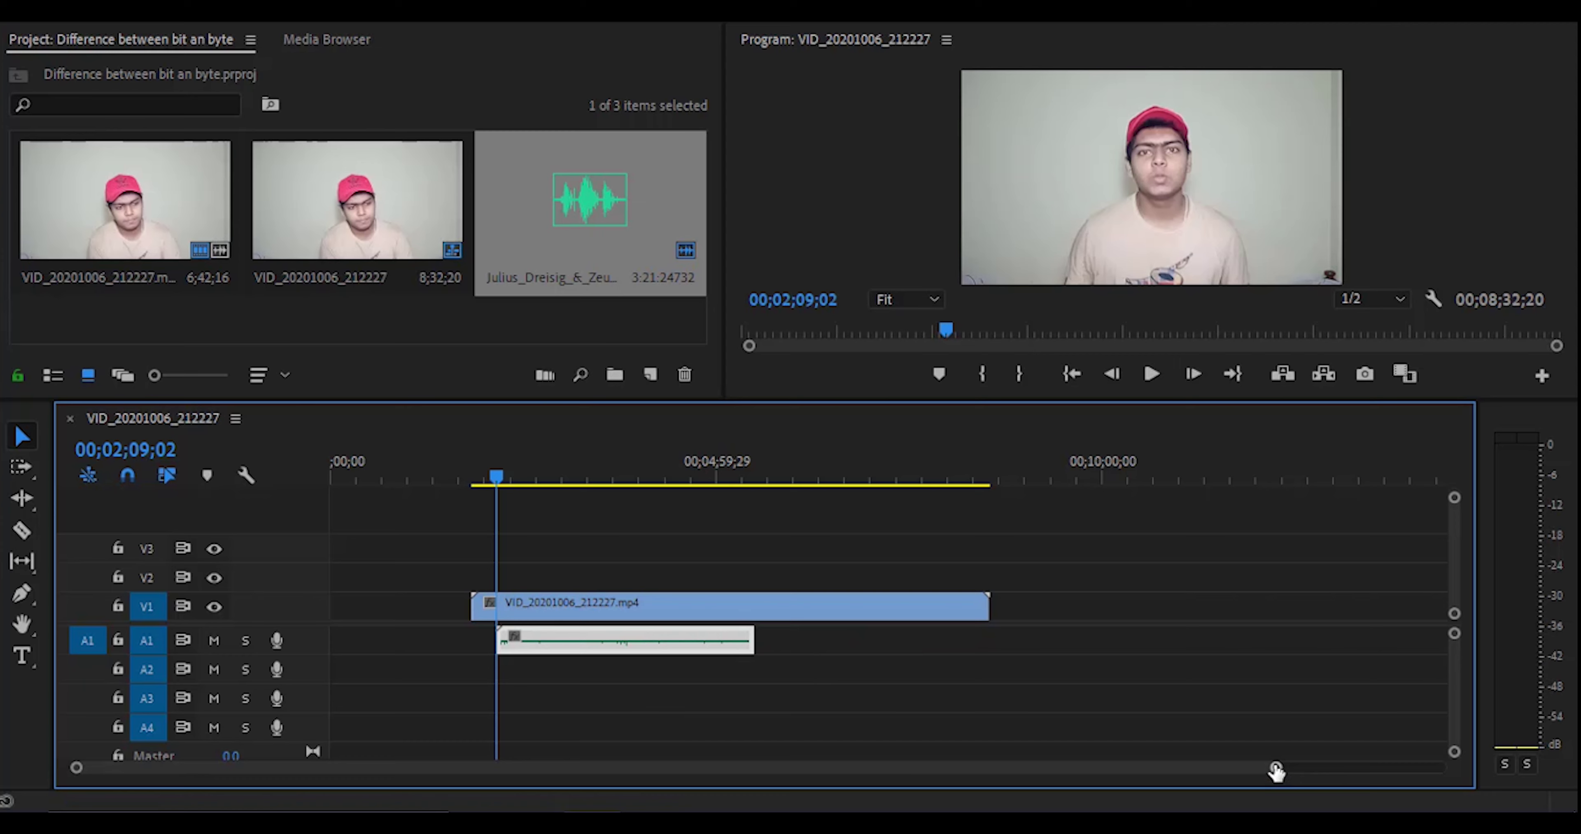
# Step: Examine the start of the music clip in close-up and advance the playhead to 00;02;10;12
pyautogui.moveTo(1276, 770); pyautogui.dragTo(784, 752)
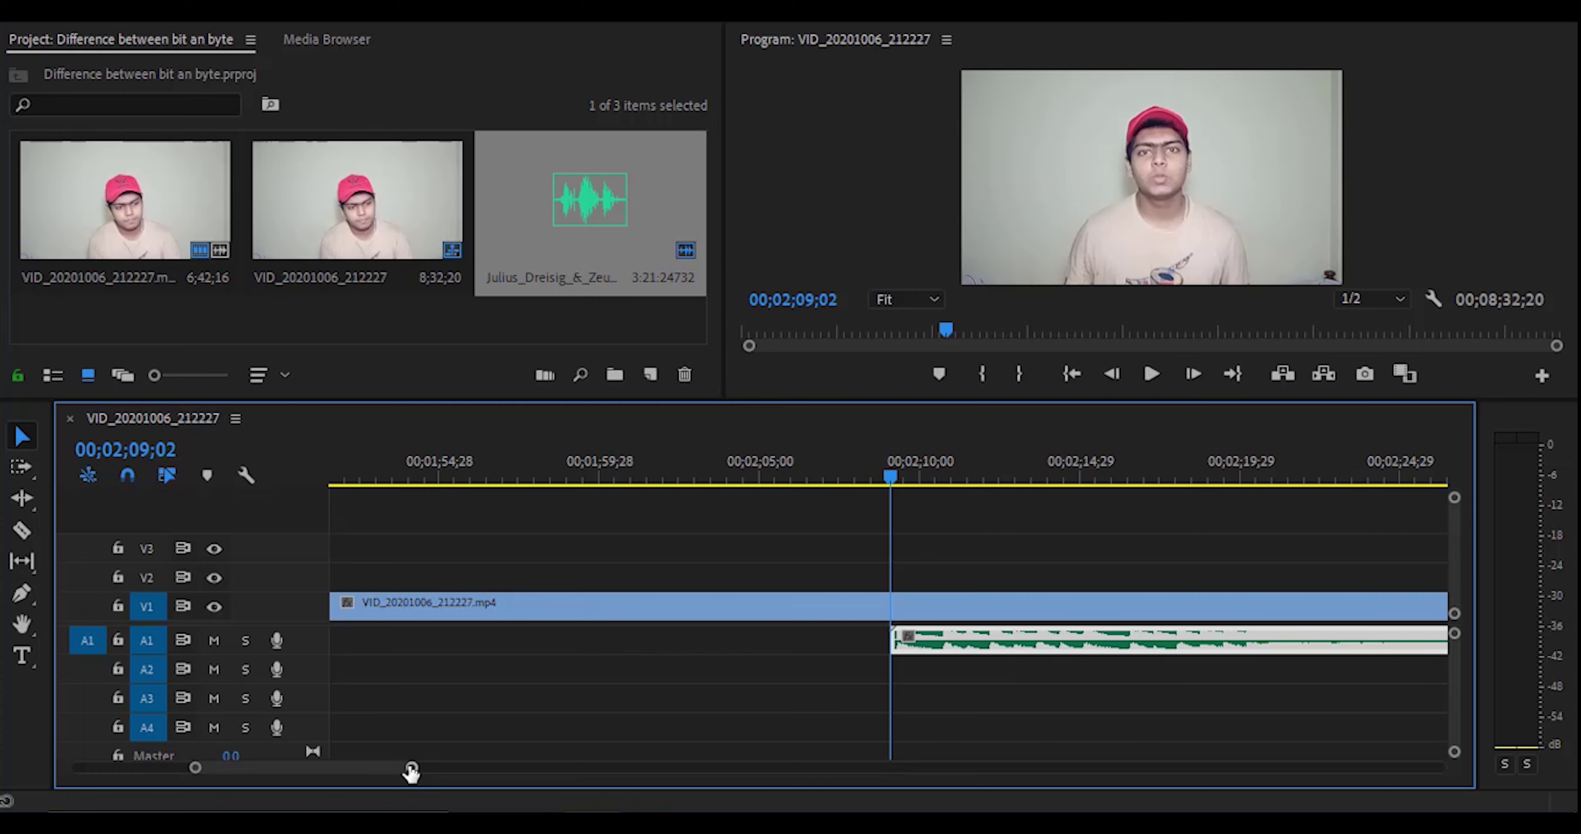
pyautogui.moveTo(889, 476); pyautogui.dragTo(930, 487)
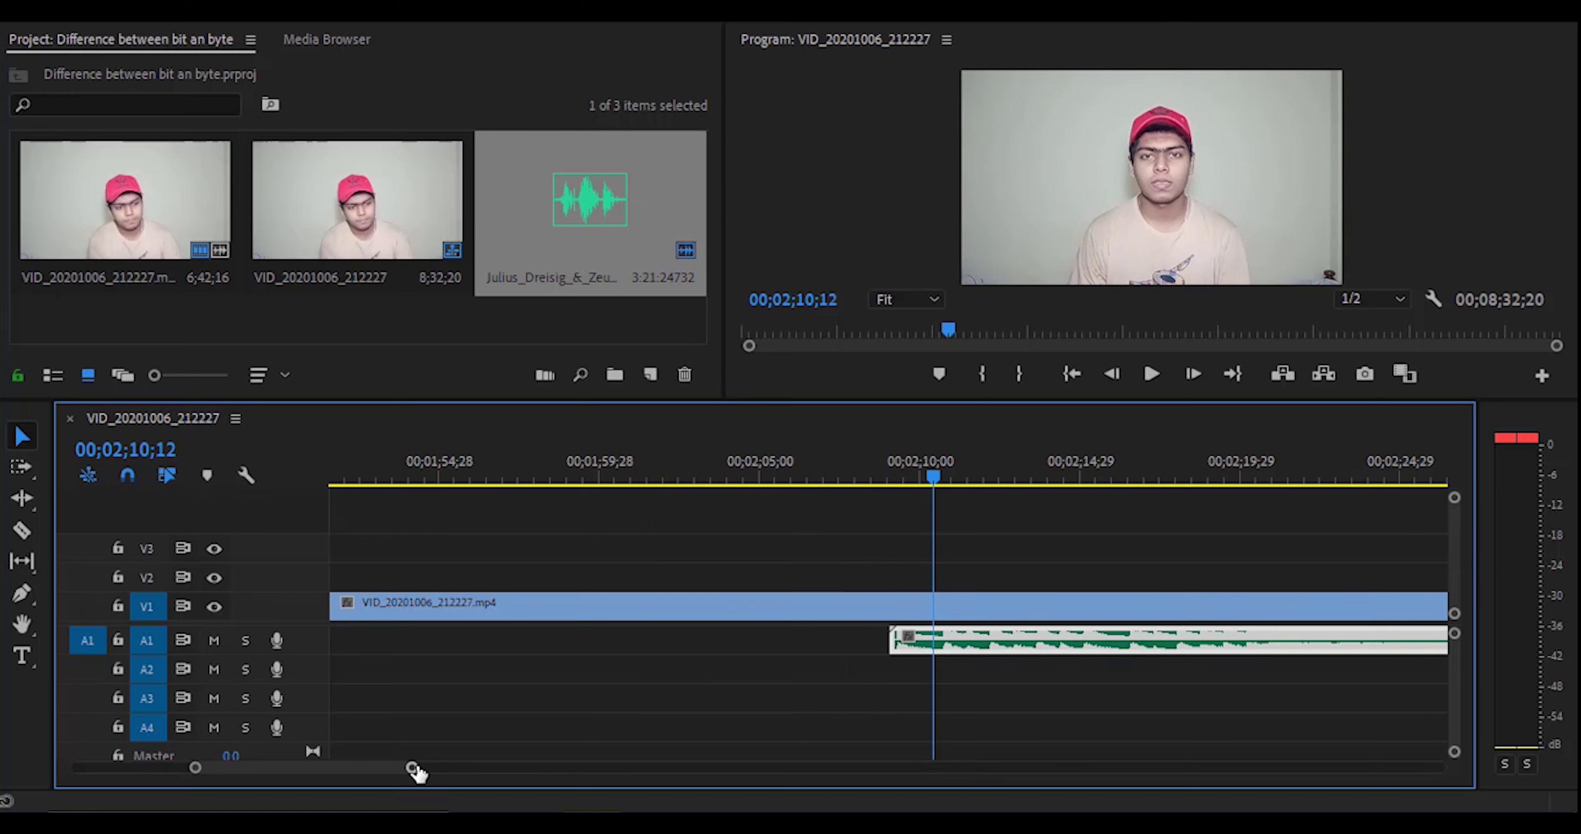
pyautogui.moveTo(410, 766); pyautogui.dragTo(1102, 781)
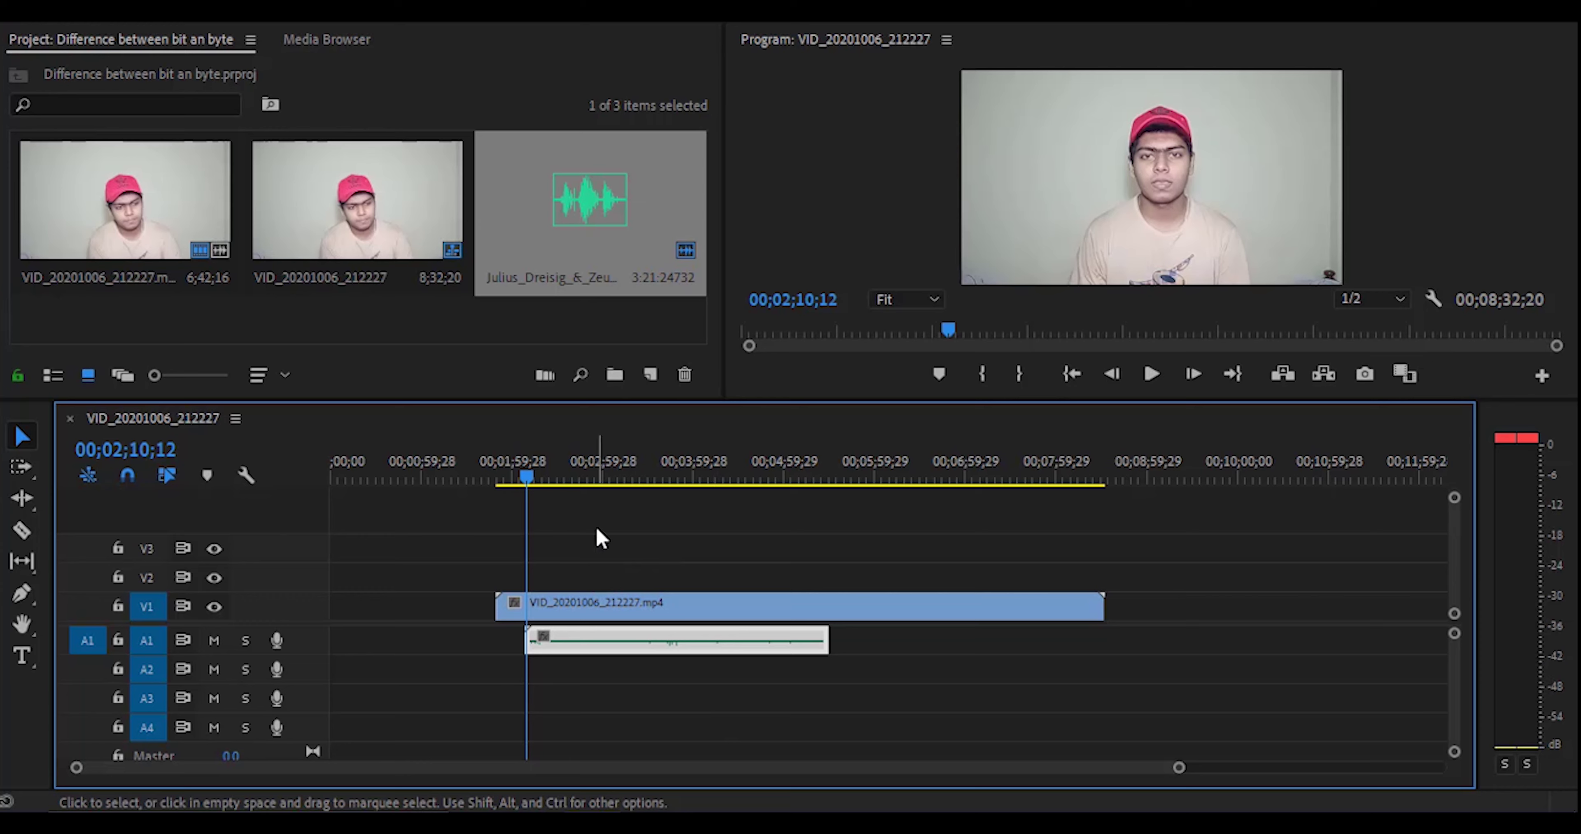
# Step: Split the V1 video clip with the Razor tool near 00;06;00;00 and at the playhead position 00;02;10;12
pyautogui.press('c')
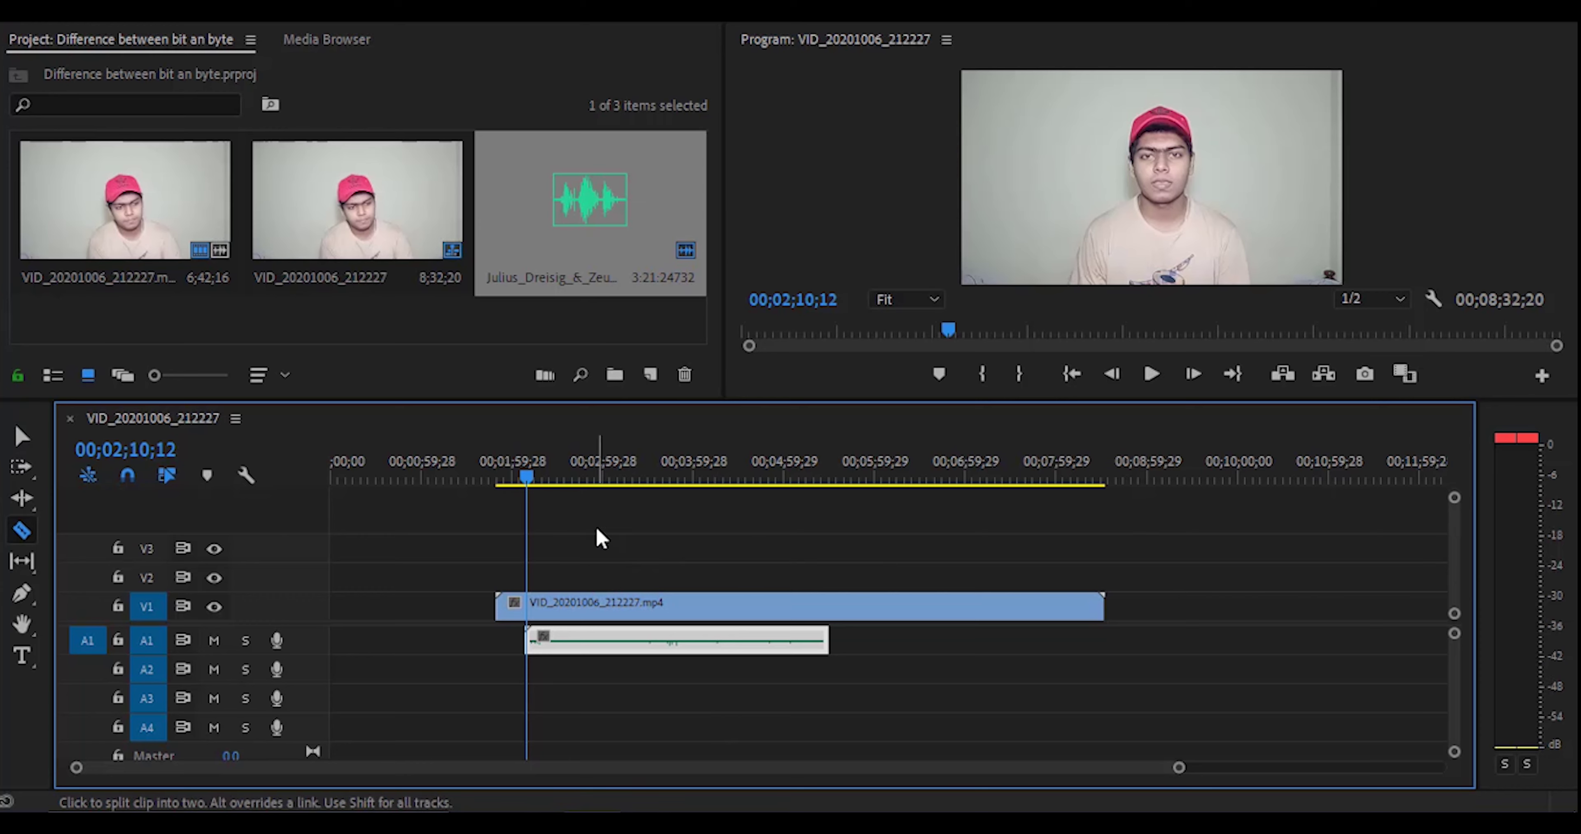
pyautogui.click(879, 605)
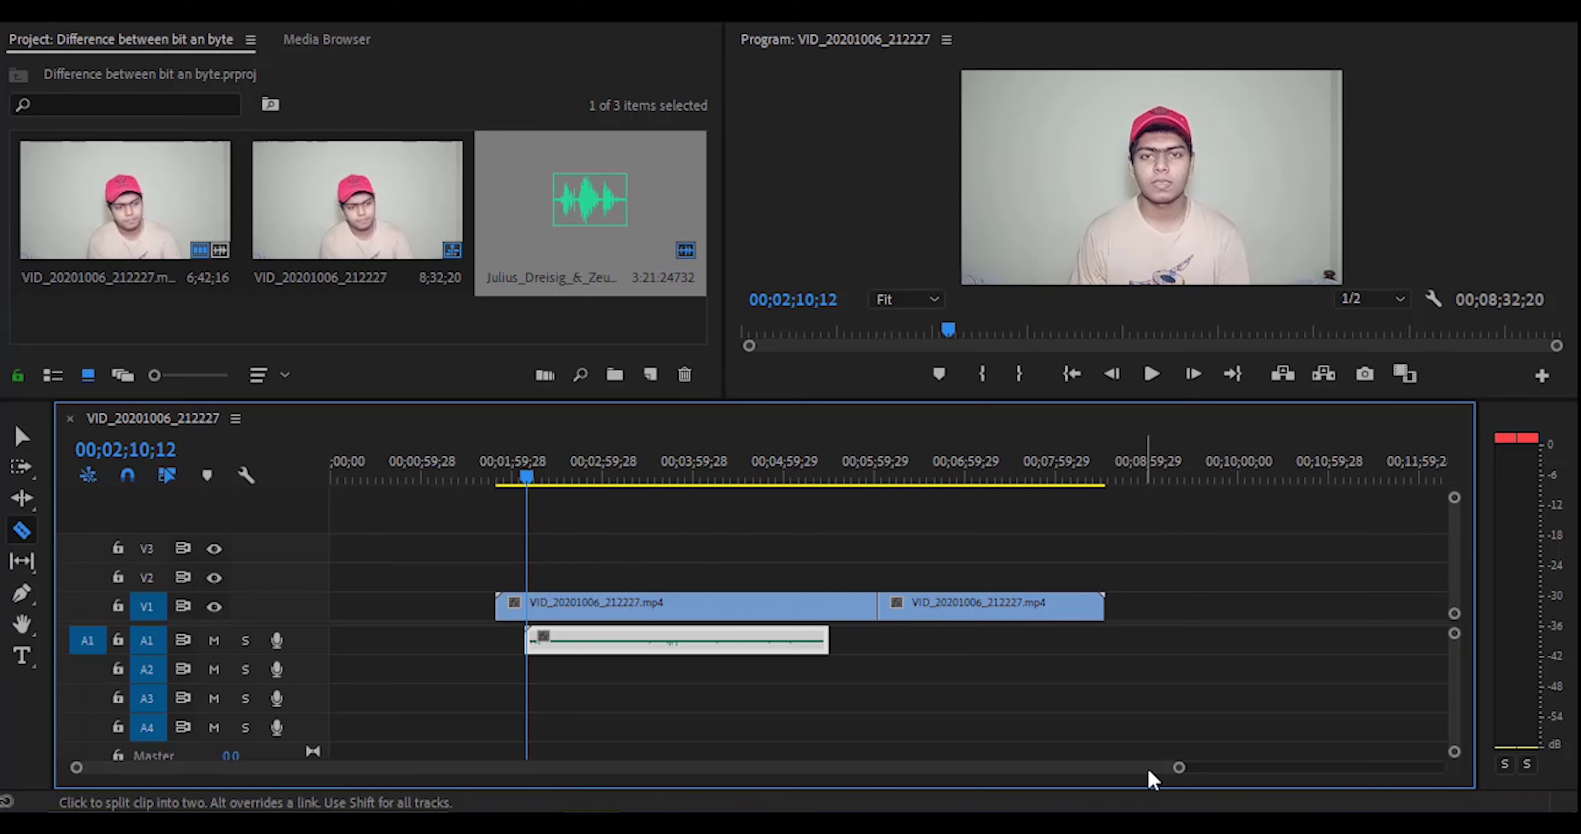
pyautogui.moveTo(1178, 770); pyautogui.dragTo(907, 789)
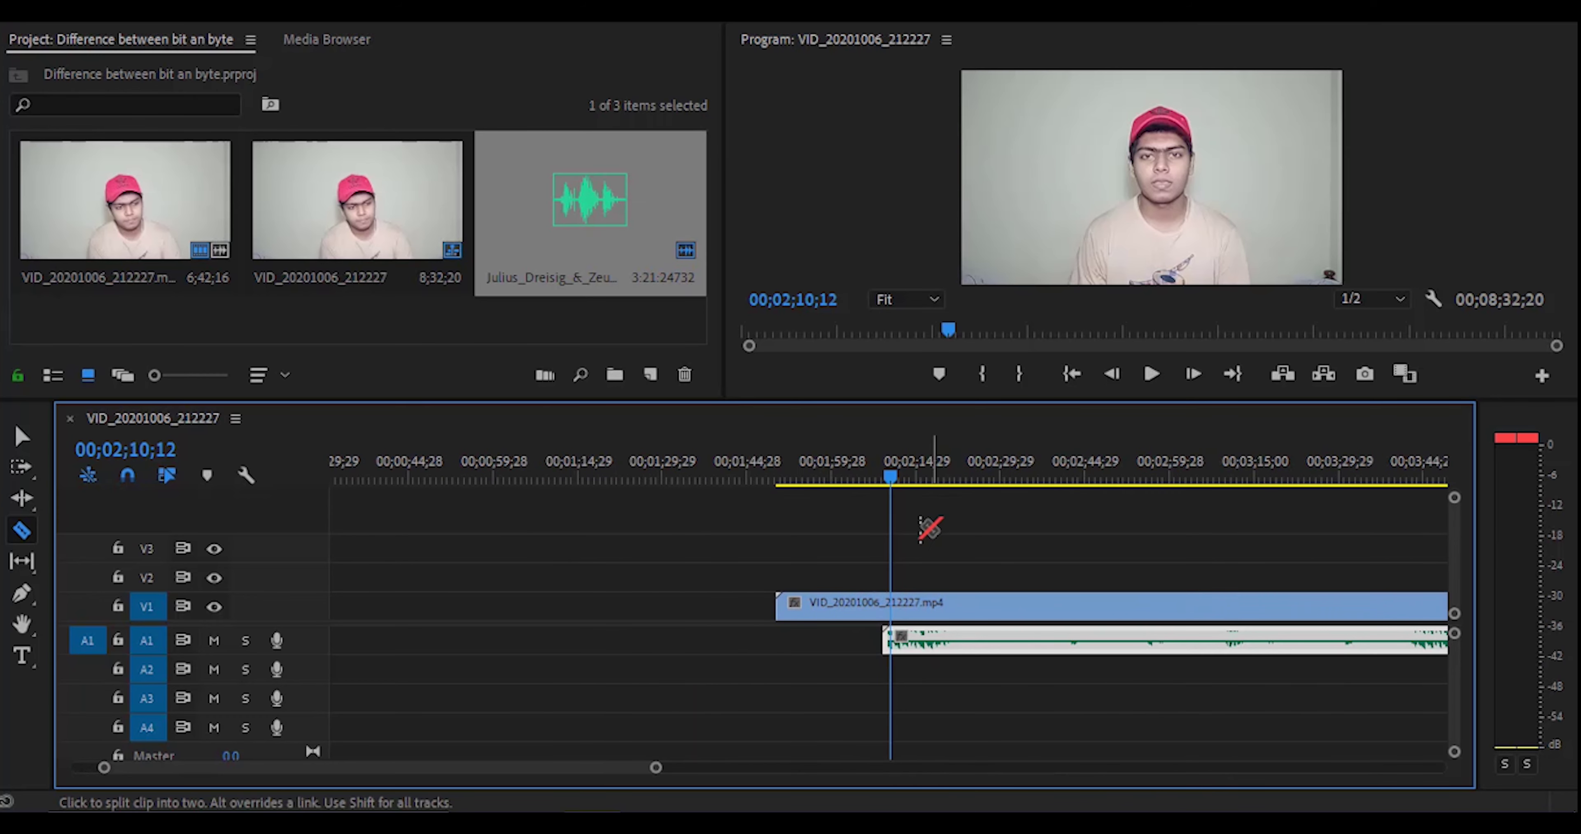
pyautogui.click(899, 603)
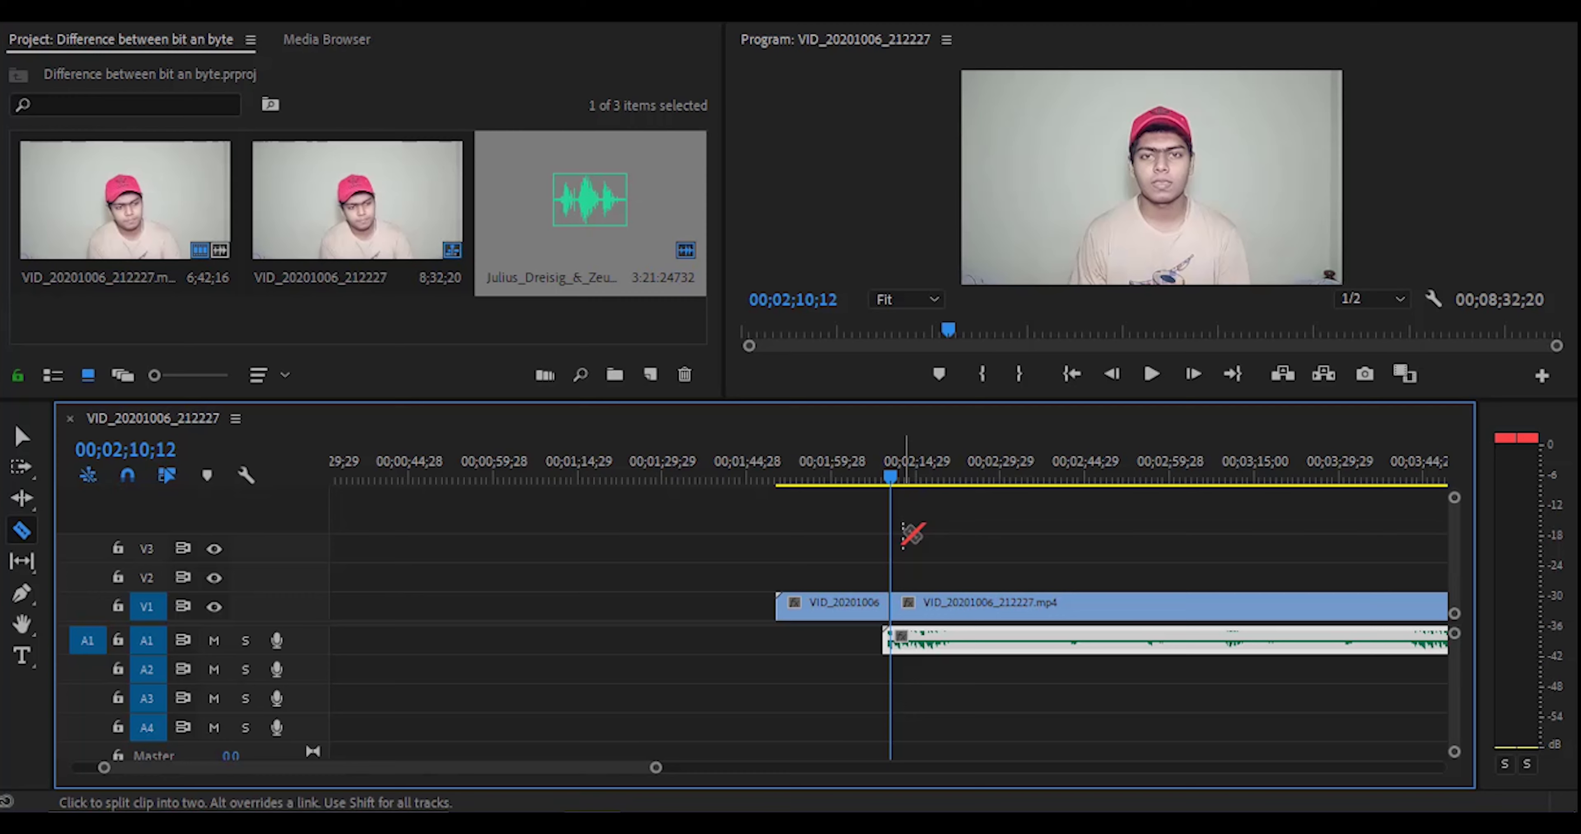
pyautogui.press('v')
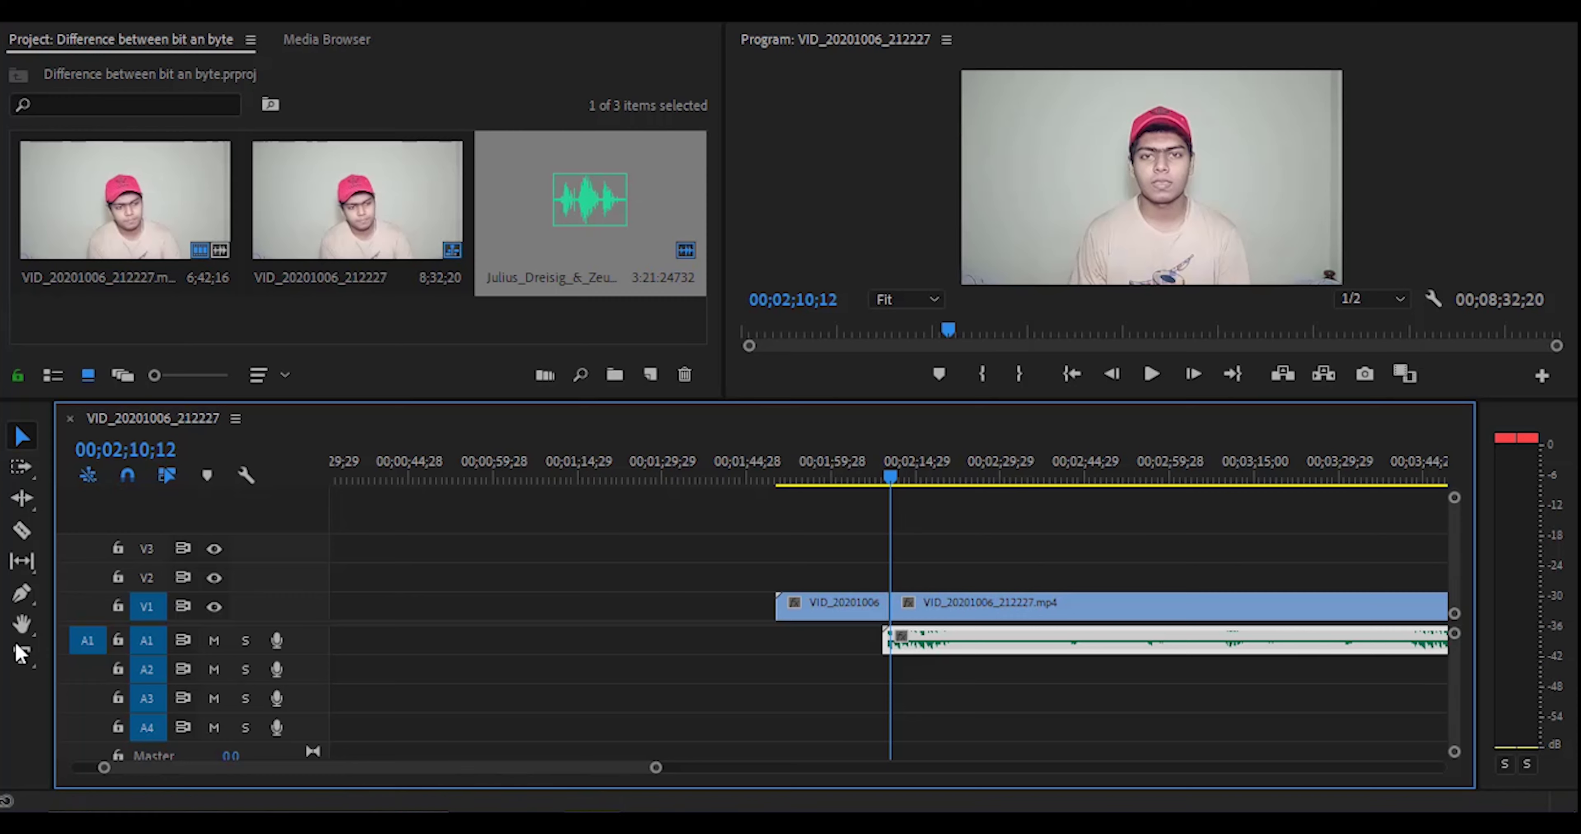
pyautogui.press('c')
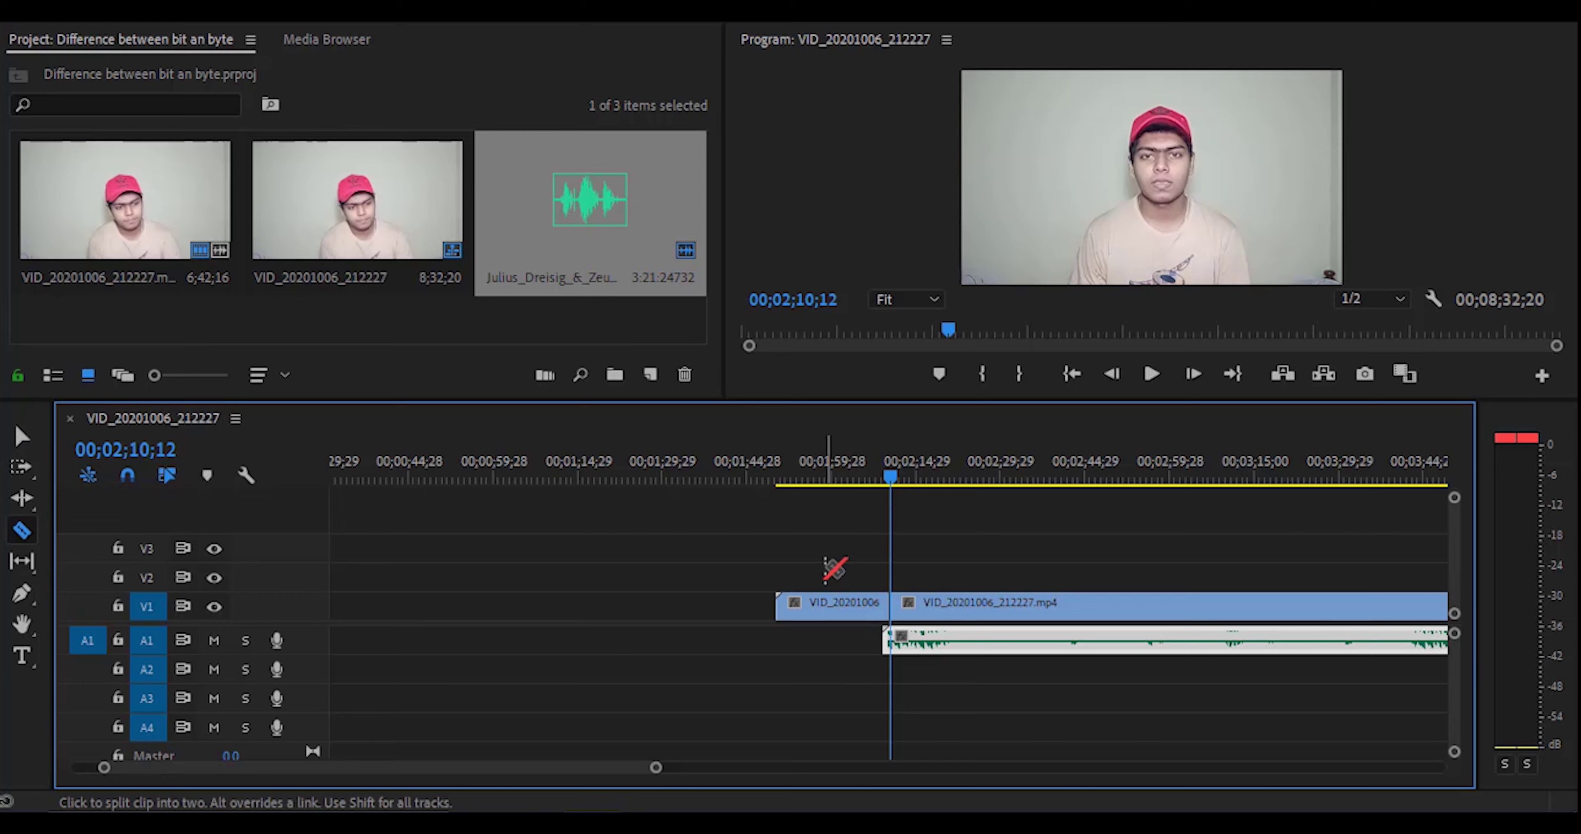
pyautogui.press('v')
pyautogui.press('c')
# Step: Move the first split video piece to start at about 00;01;11 on V1 and shift the next piece's start to about 00;01;55
pyautogui.press('v')
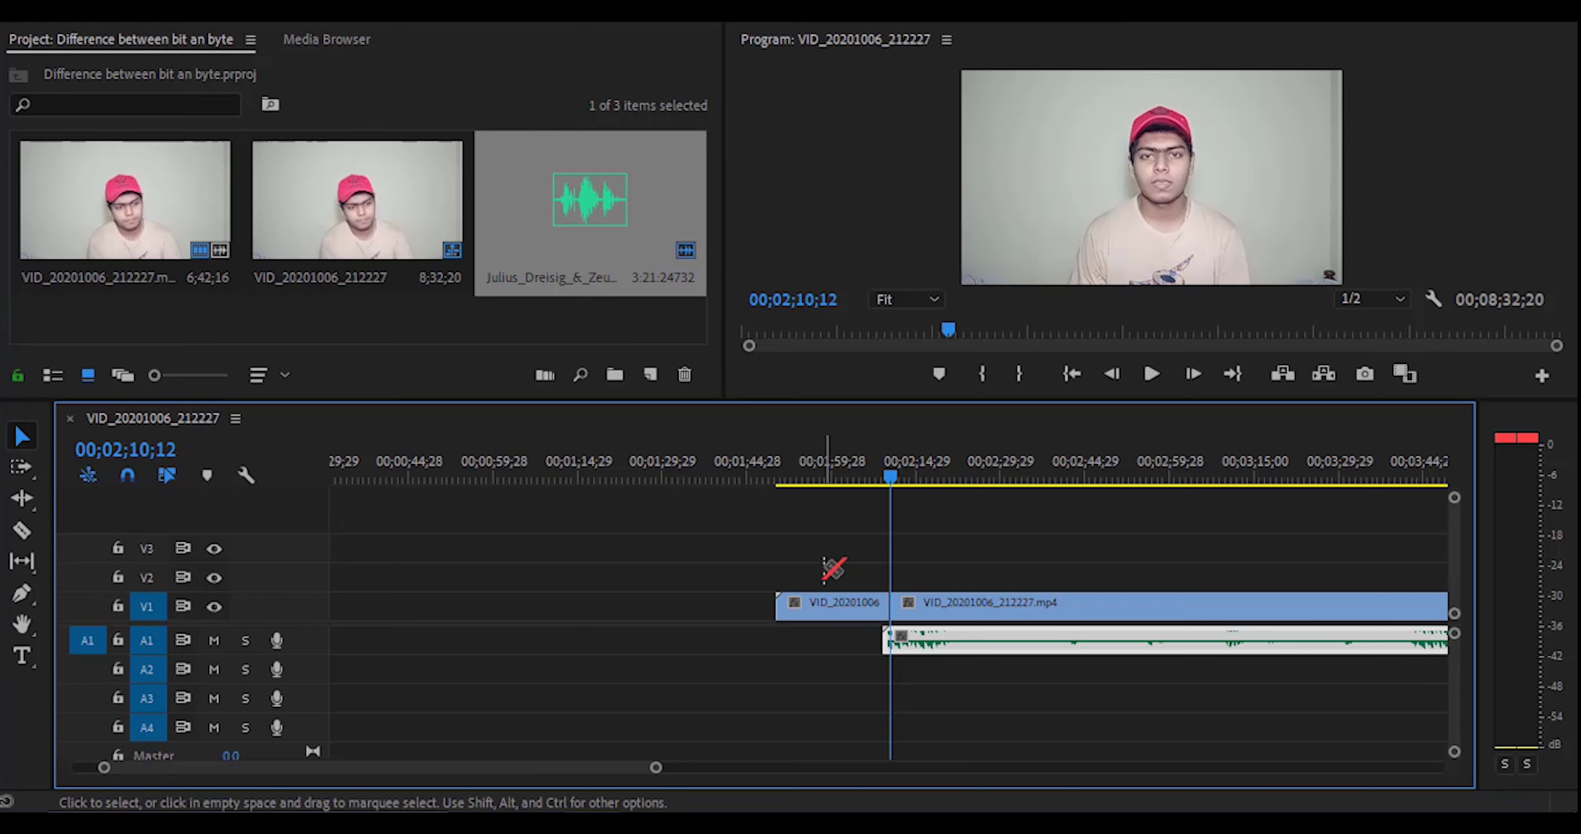
pyautogui.moveTo(849, 625); pyautogui.dragTo(602, 601)
pyautogui.moveTo(891, 603); pyautogui.dragTo(805, 604)
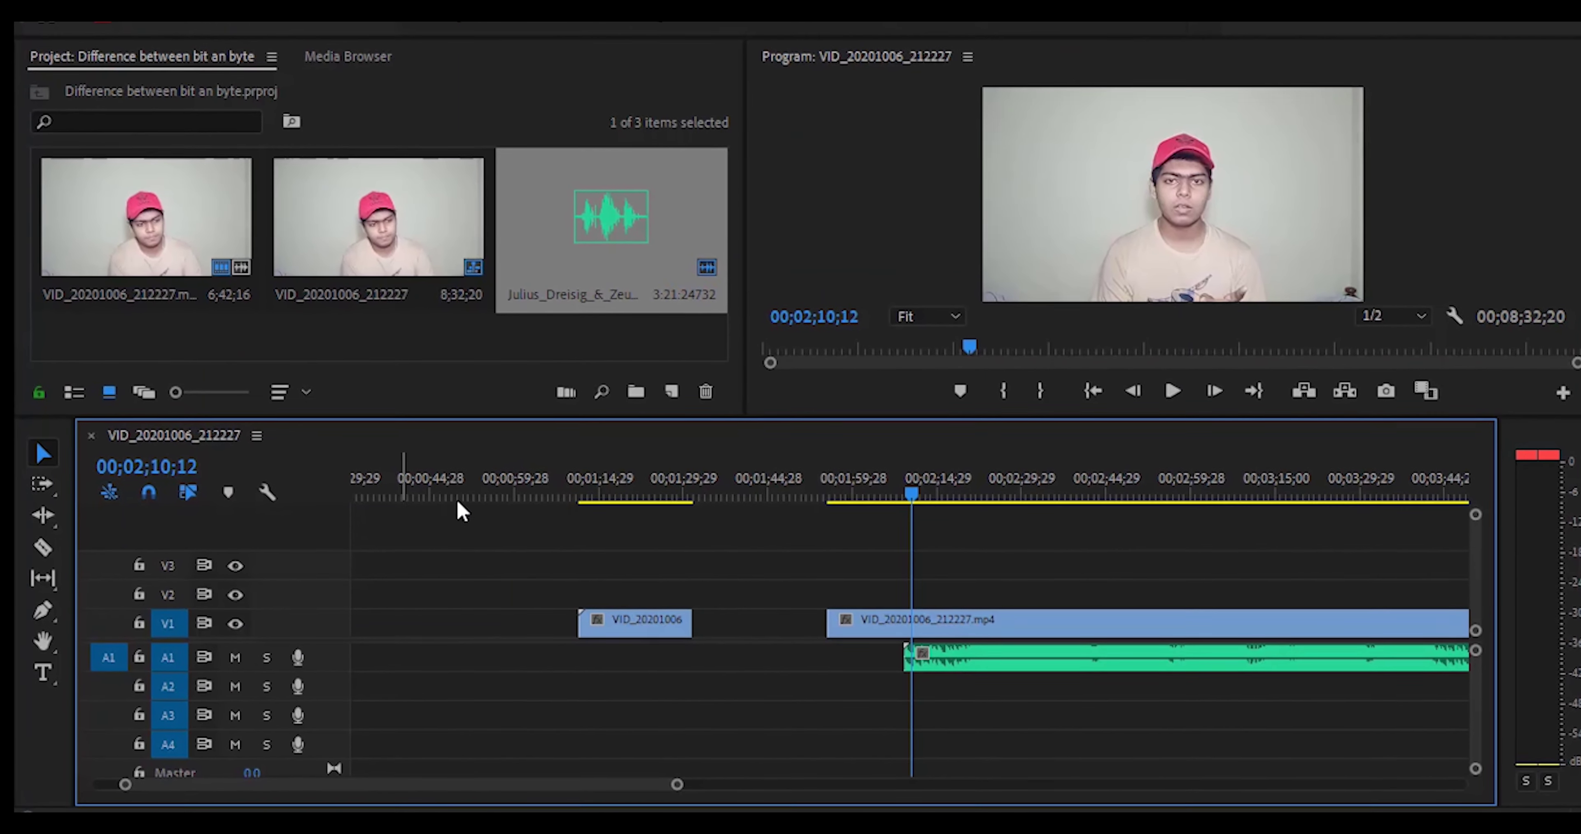
# Step: Add a text title reading "Incredible Victor" over the video frame at 00;02;10;12
pyautogui.click(44, 676)
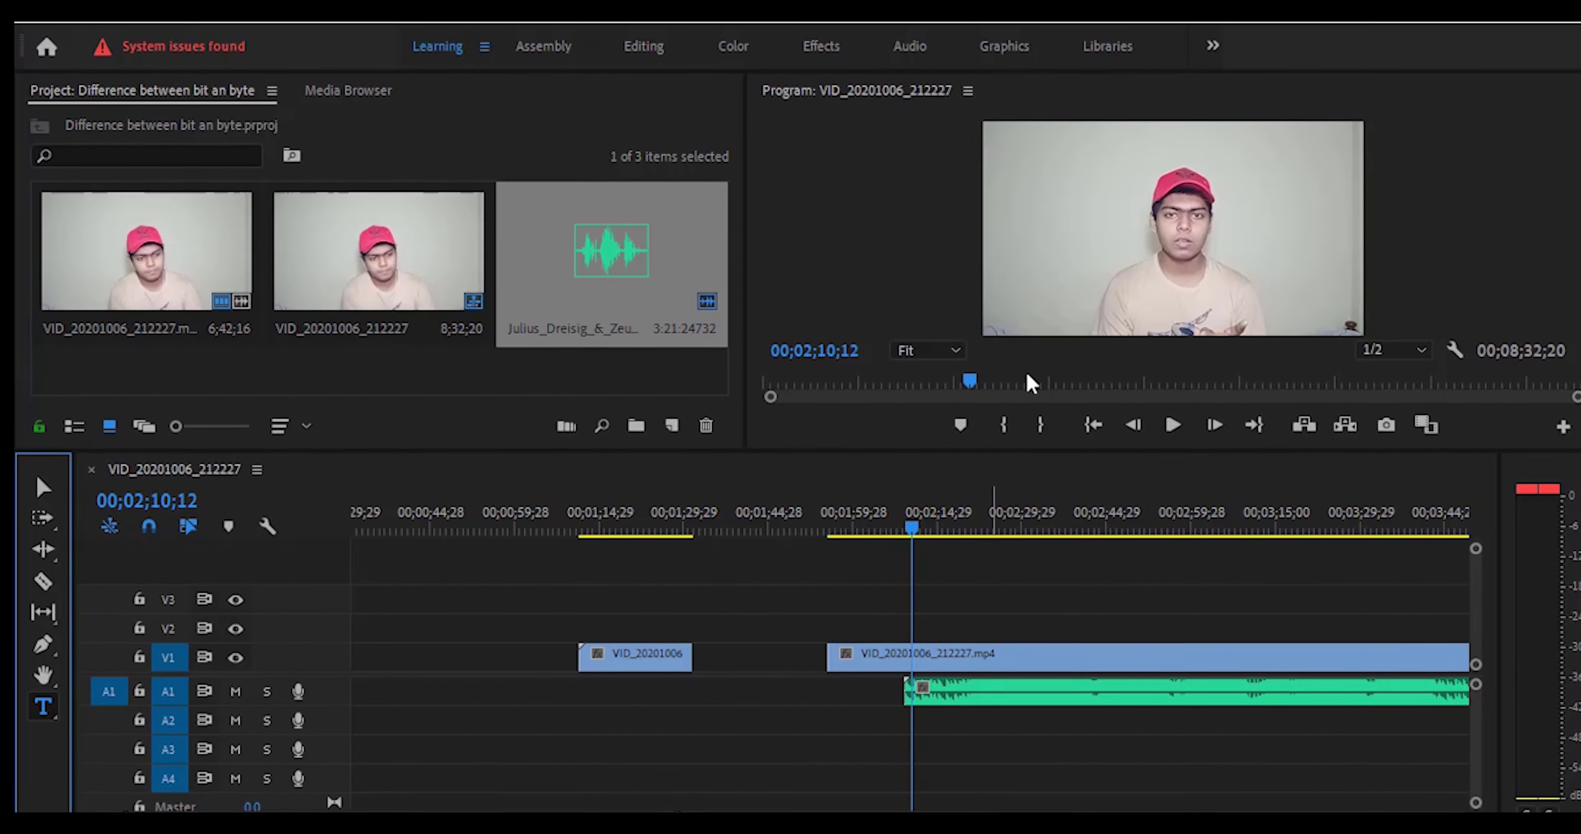
pyautogui.click(1031, 240)
pyautogui.click(1019, 248)
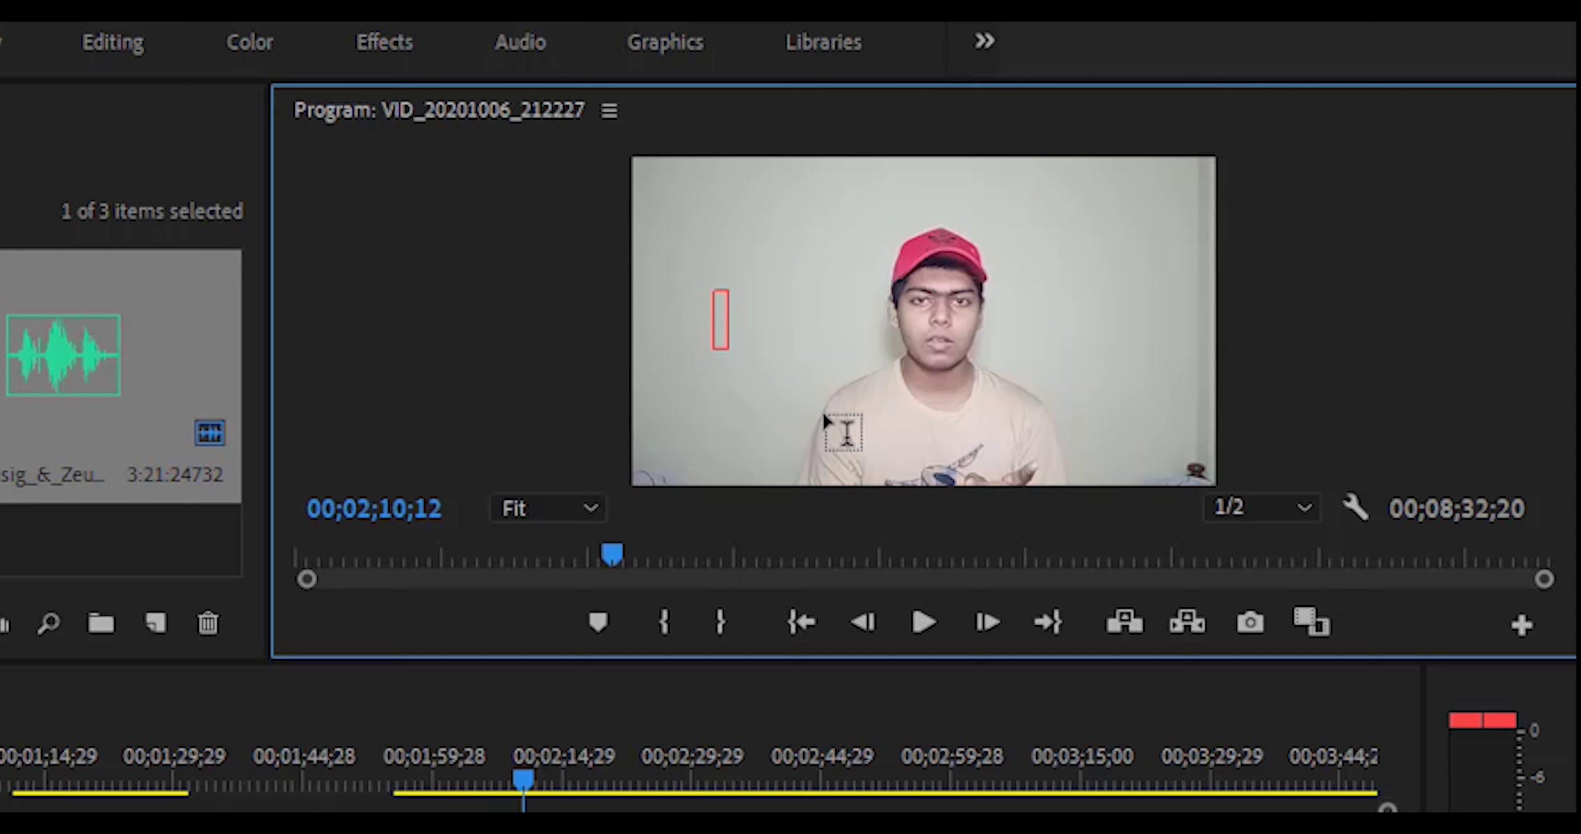
pyautogui.write('Incre')
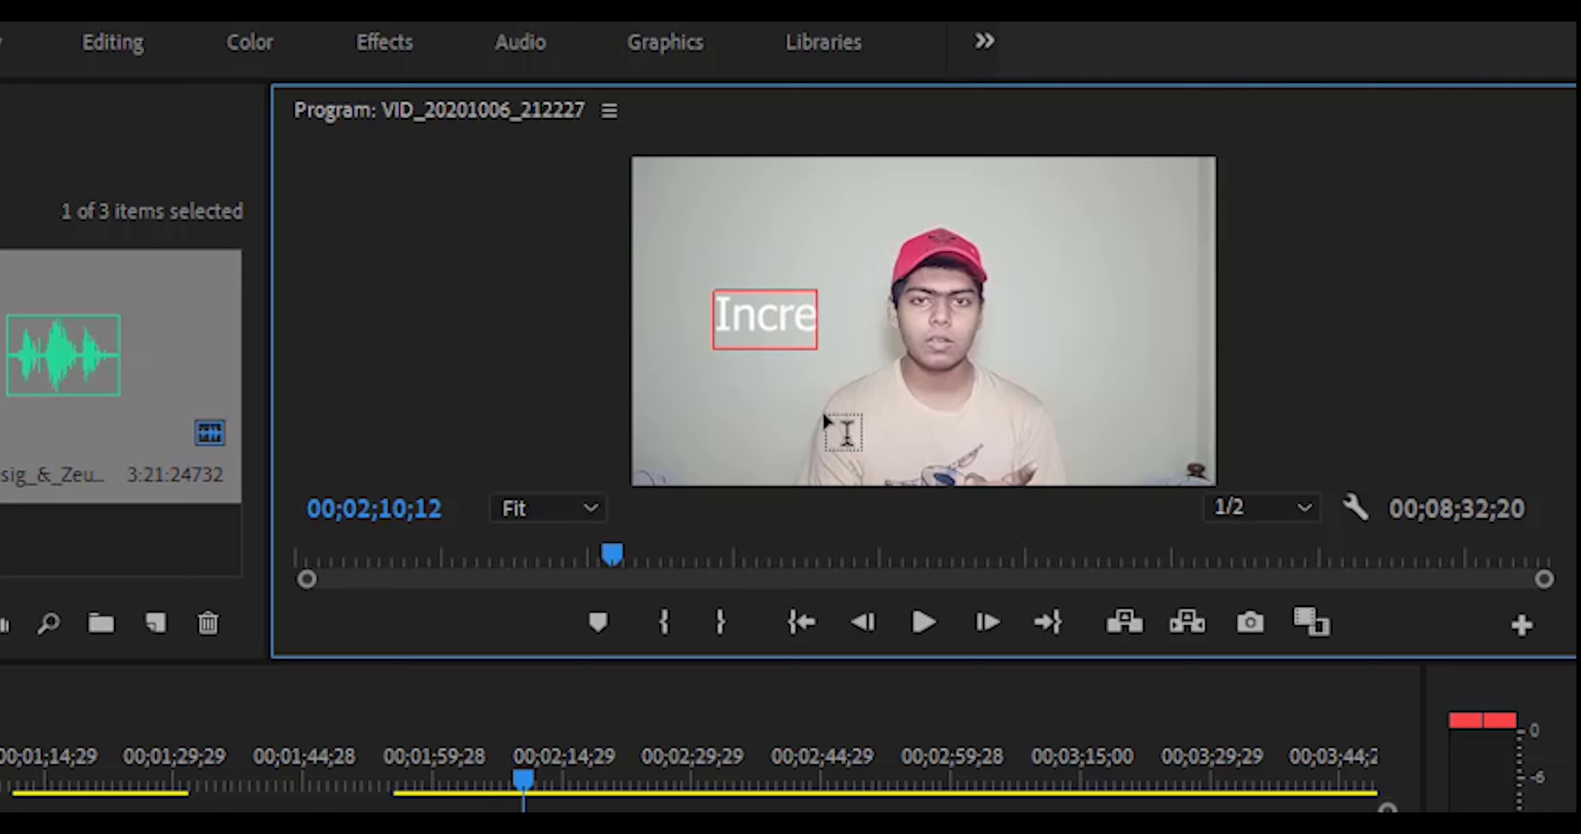
pyautogui.write('dible')
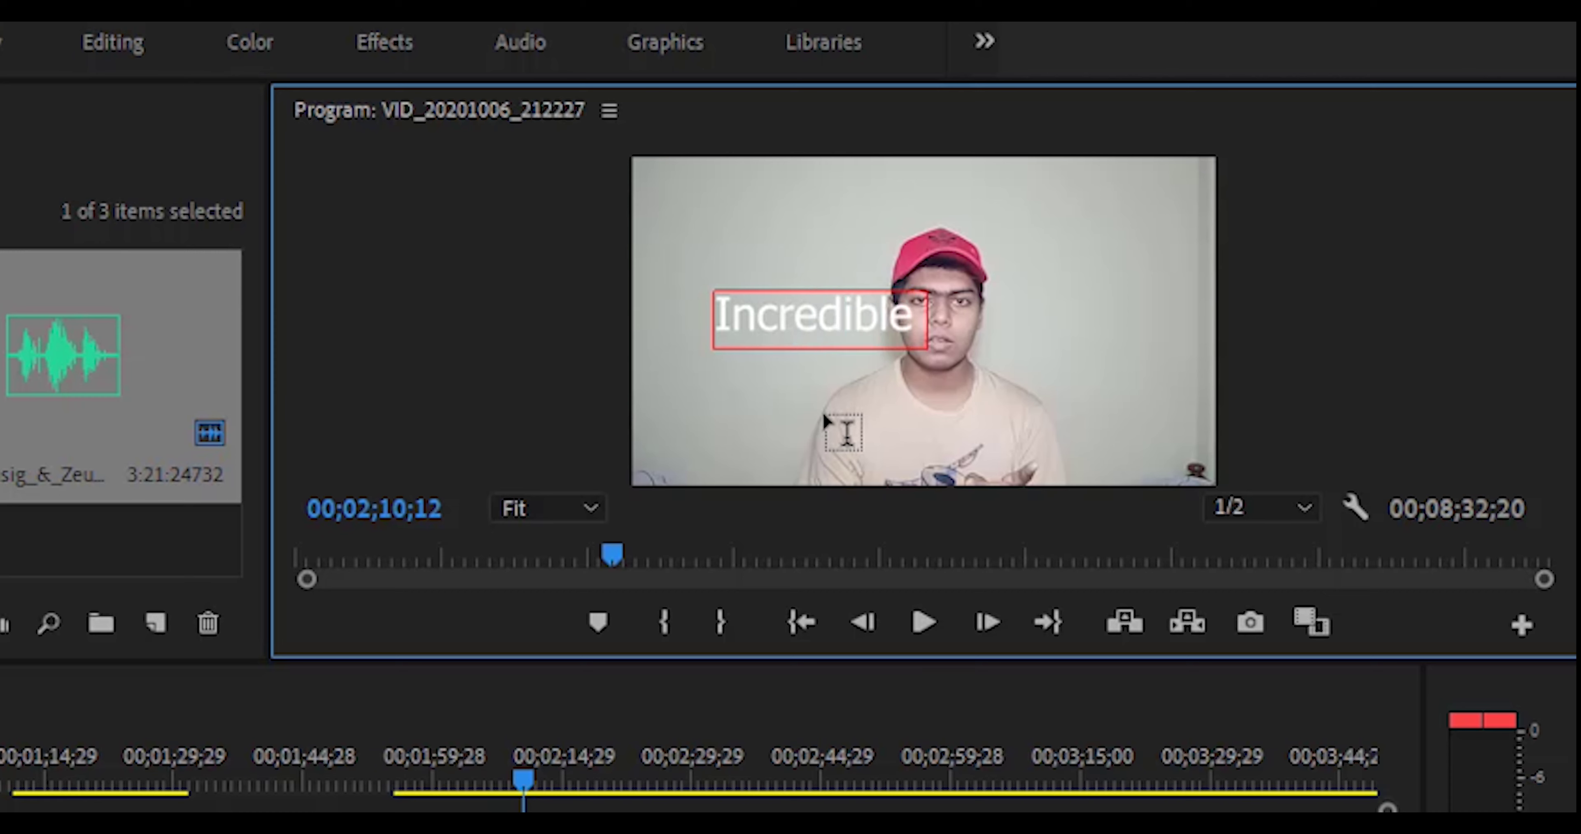
pyautogui.write(' B')
pyautogui.press('BackSpace')
pyautogui.write('Vo')
pyautogui.press('BackSpace')
pyautogui.write('ictor')
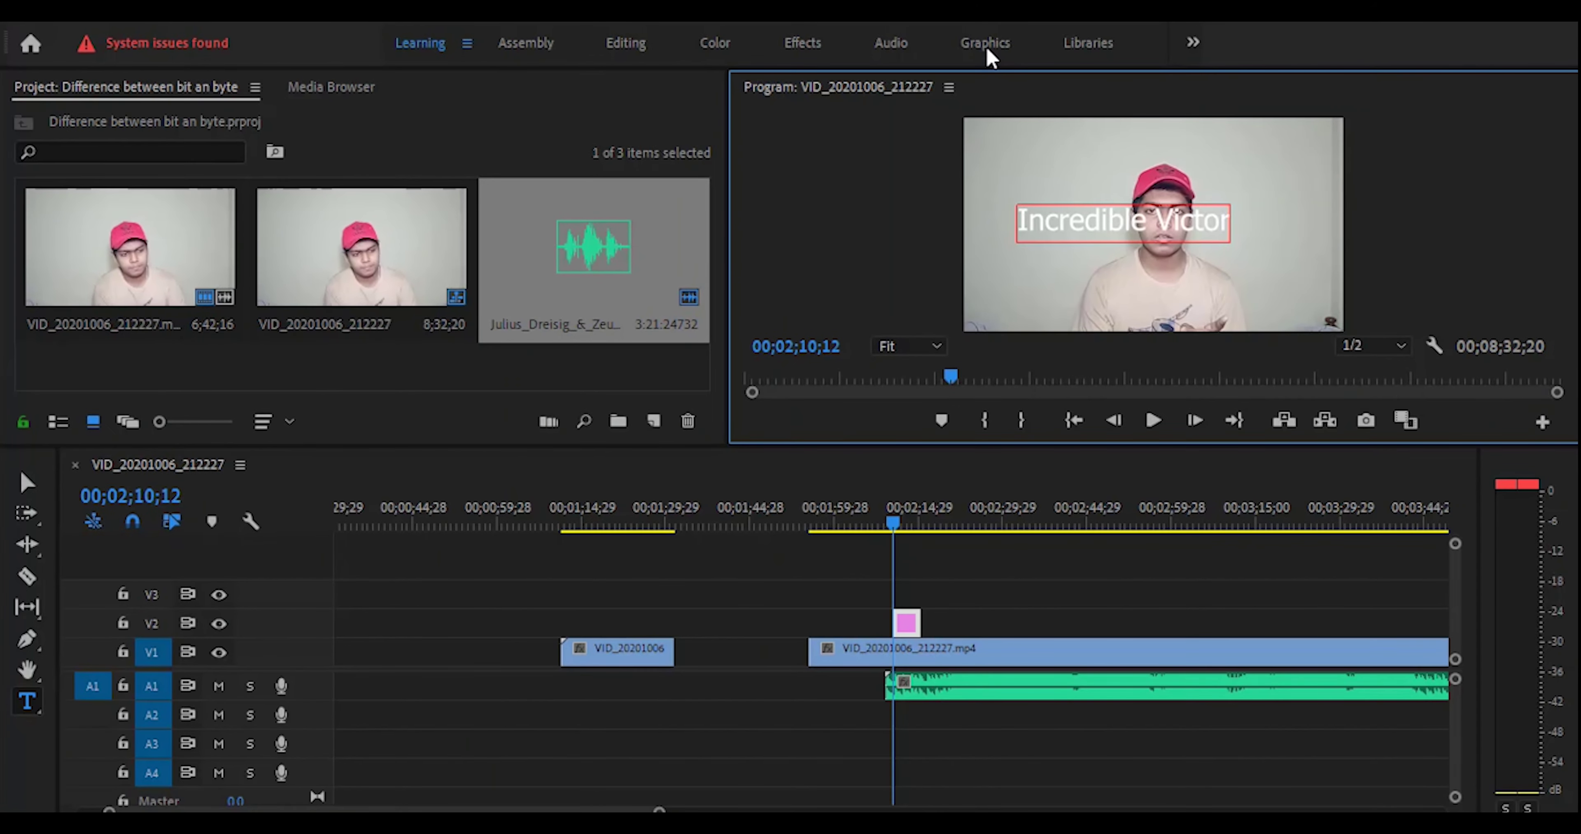
# Step: Set the title text's fill colour to dark blue 0F3C6B in the Graphics workspace
pyautogui.click(988, 48)
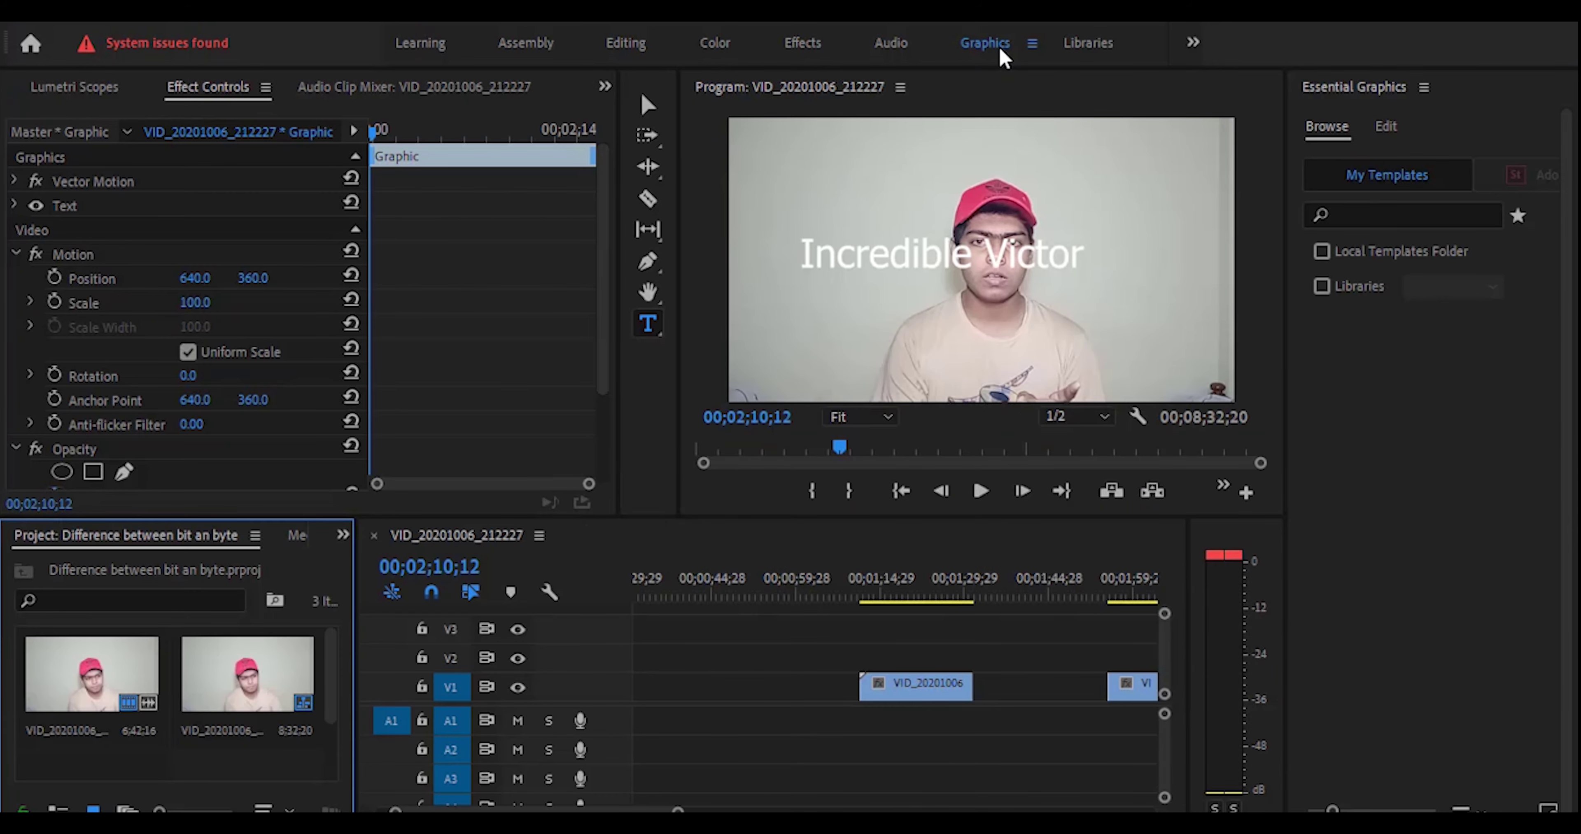
pyautogui.click(1385, 132)
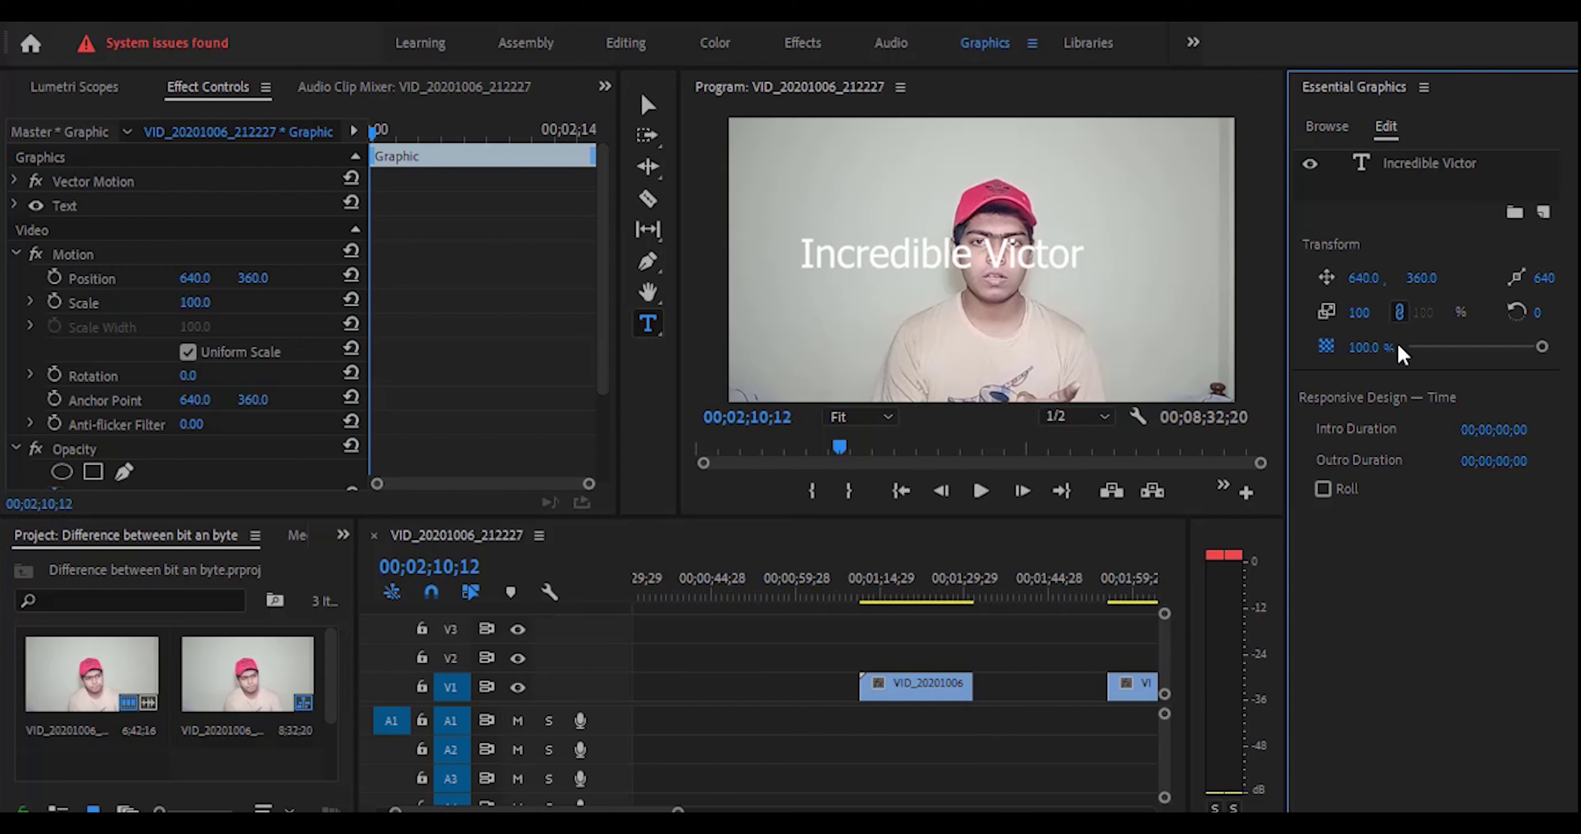
pyautogui.click(1396, 166)
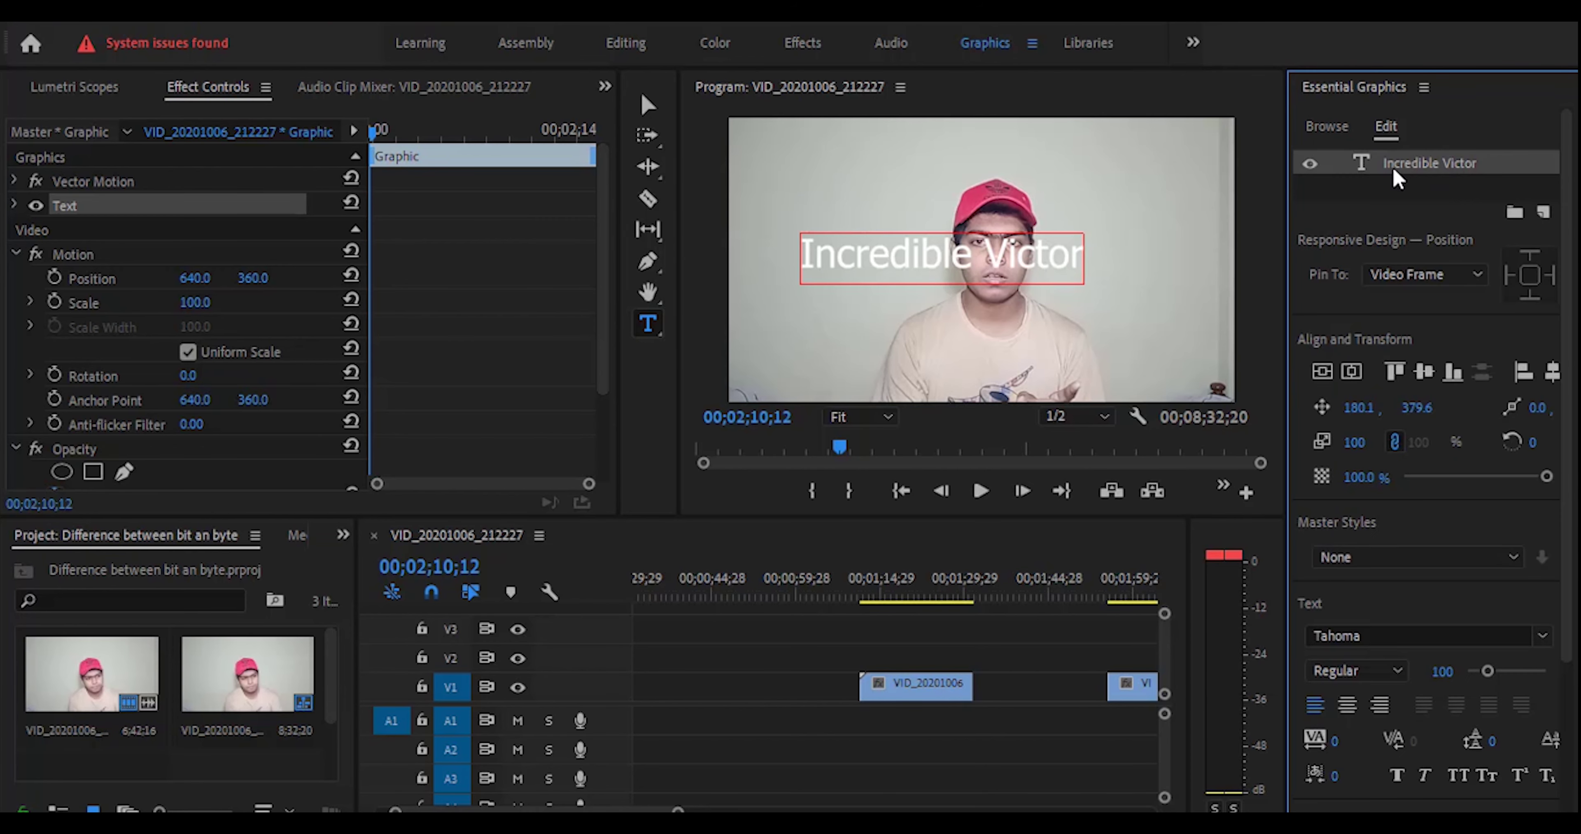
pyautogui.scroll(-5, 1393, 415)
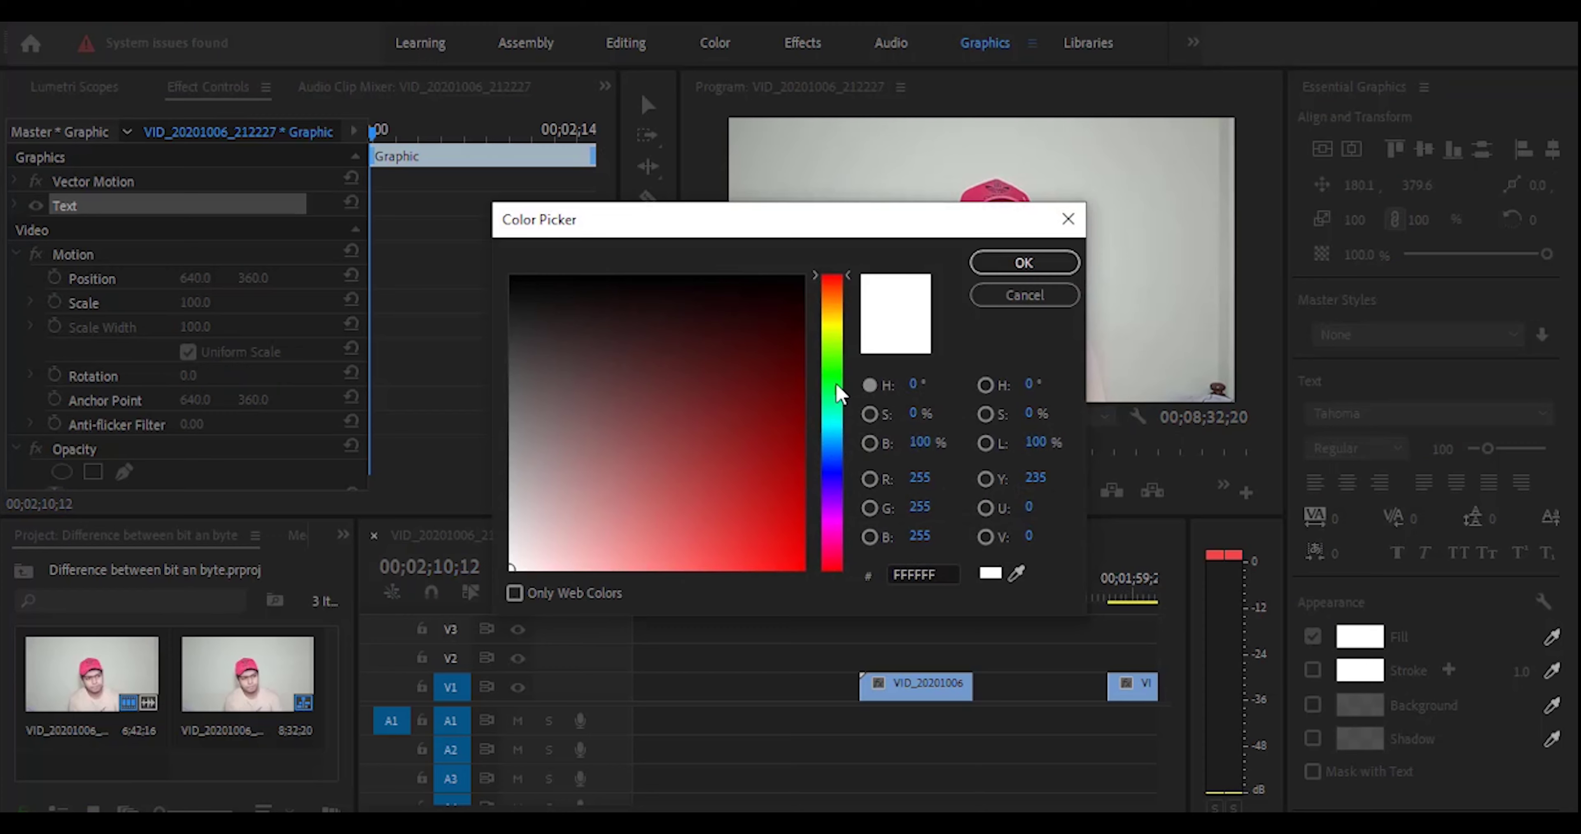
pyautogui.moveTo(834, 383); pyautogui.dragTo(833, 447)
pyautogui.click(762, 395)
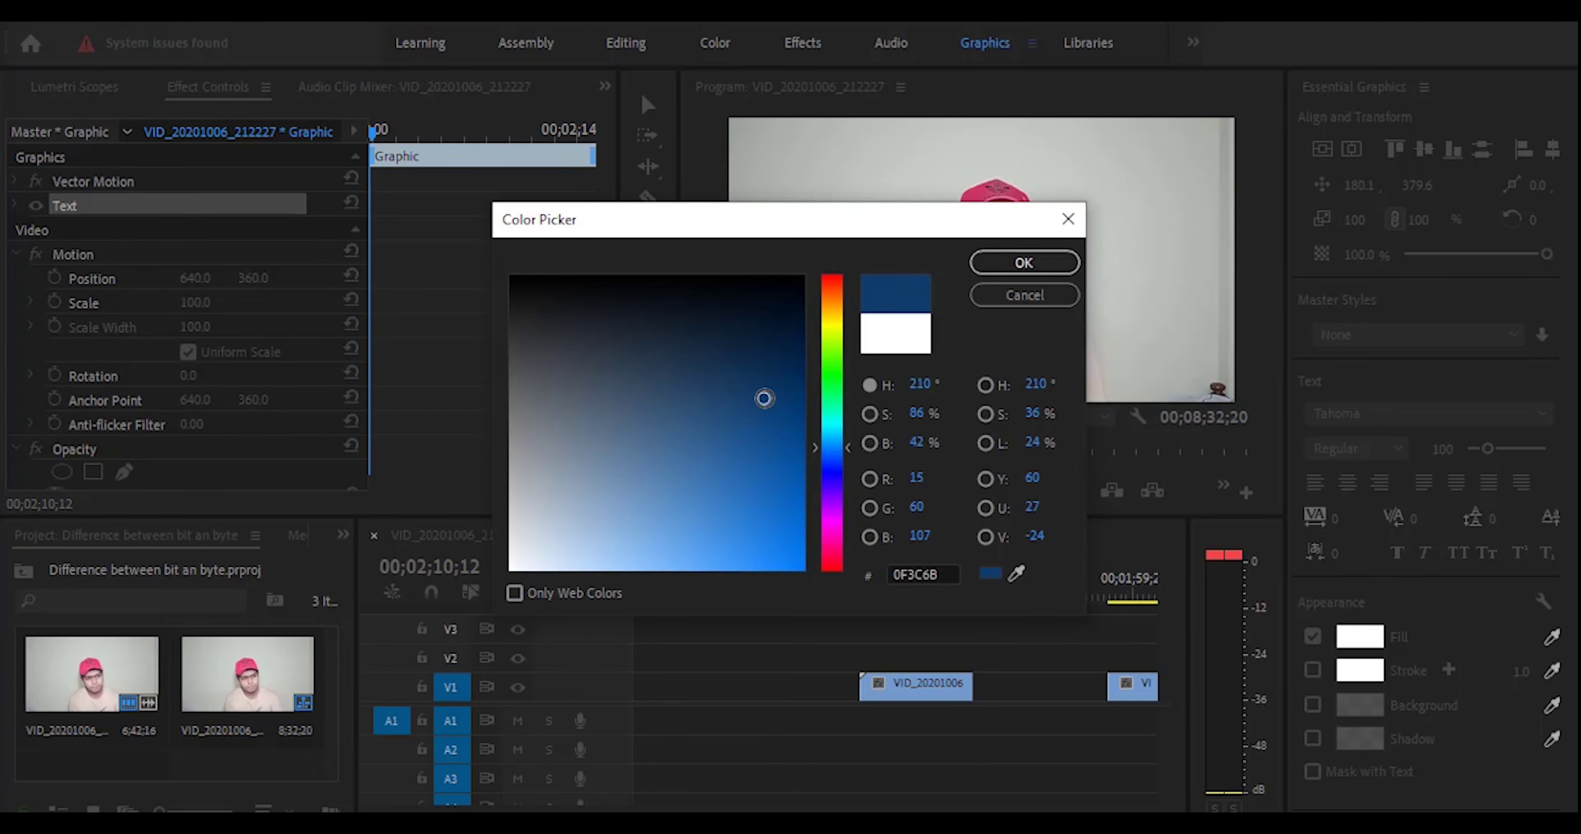
pyautogui.click(1036, 265)
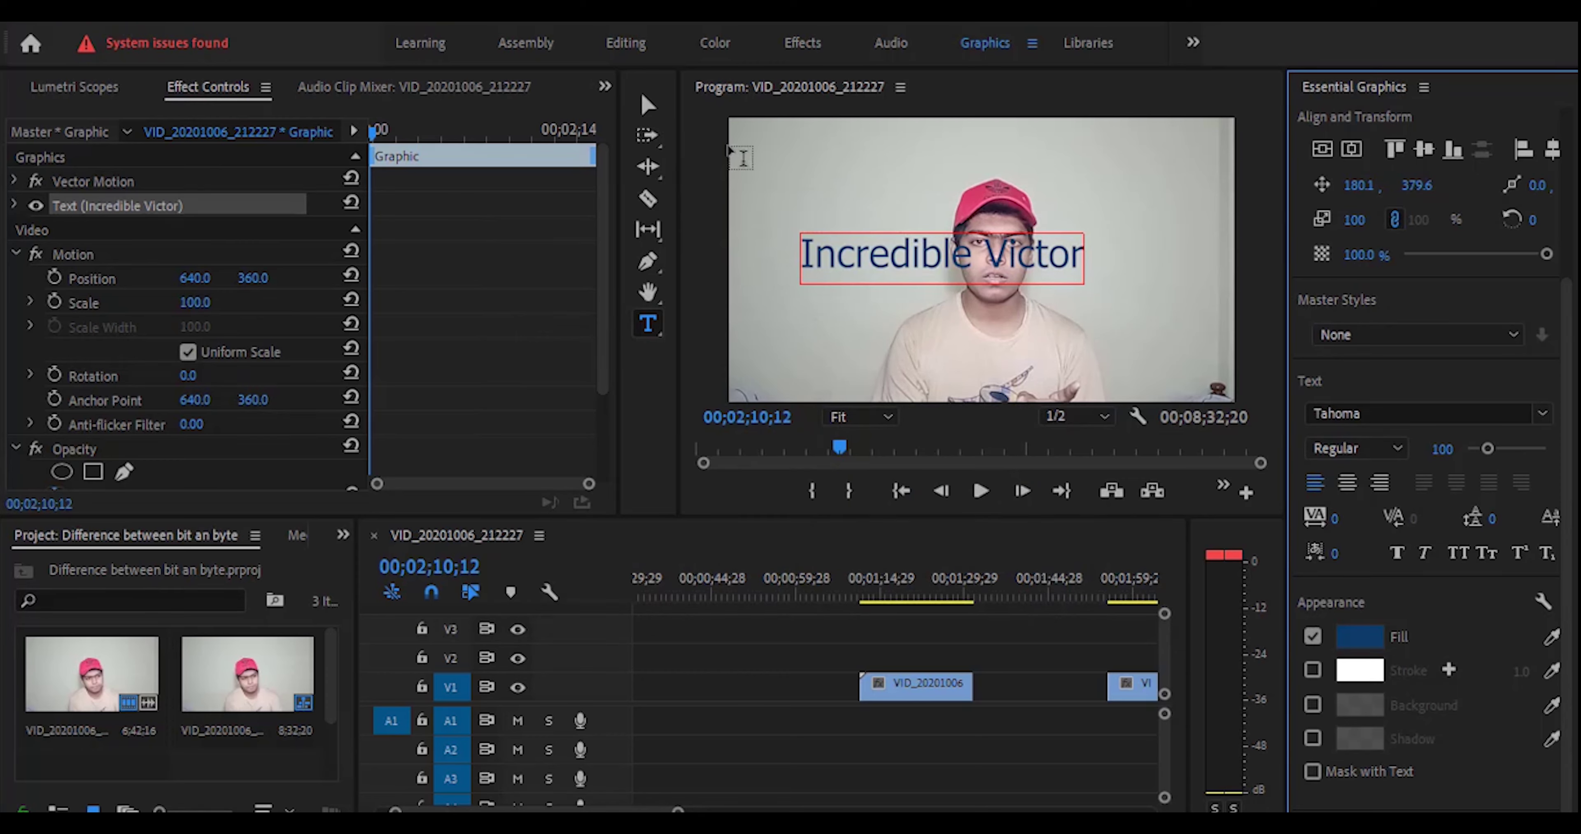
# Step: Return to the Learning workspace and clear the title clip from track V2
pyautogui.click(422, 40)
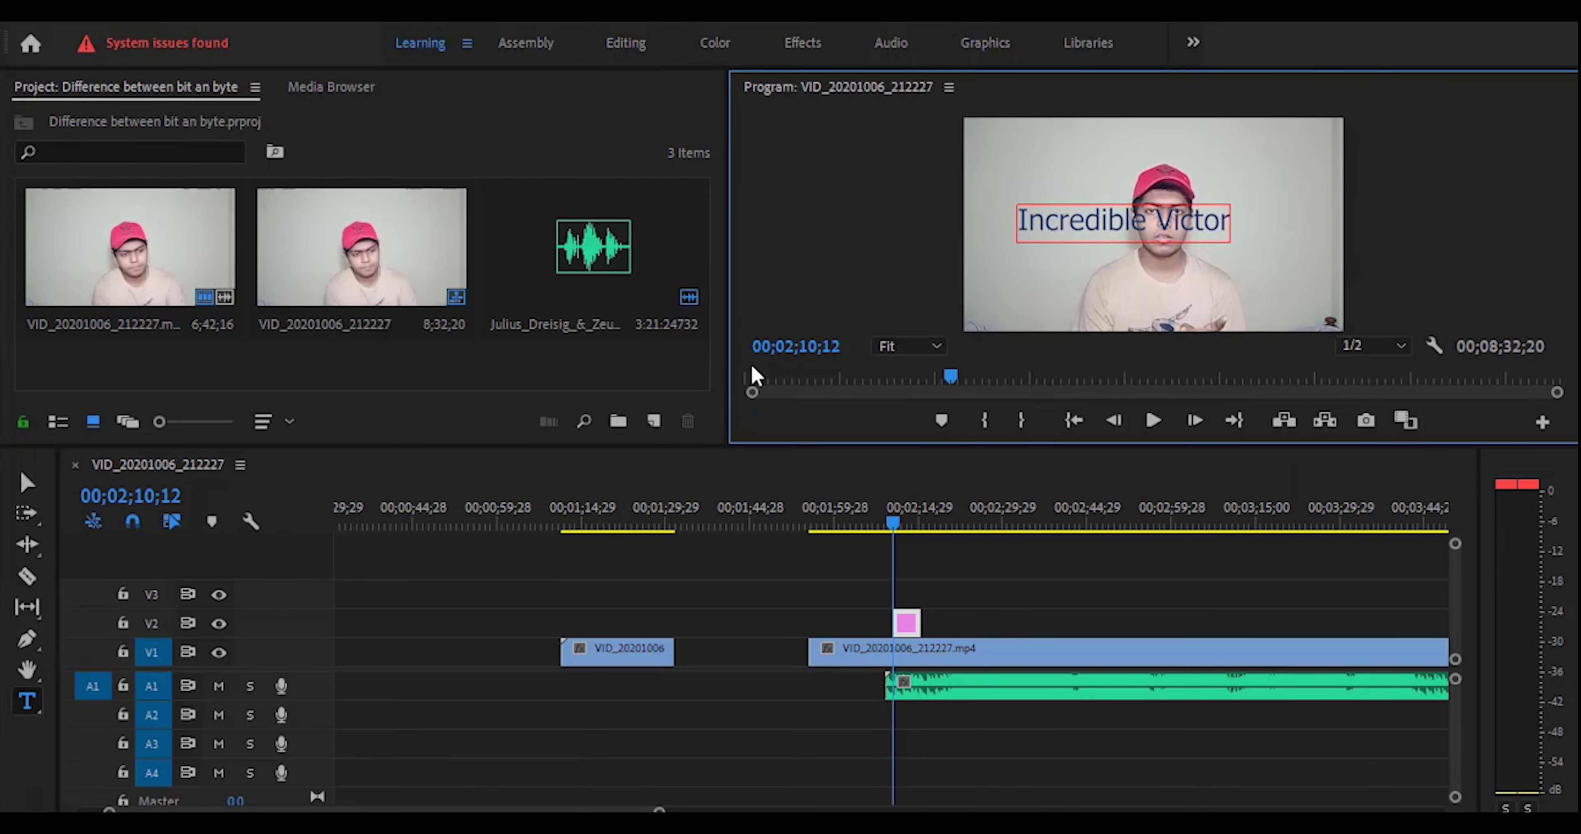
pyautogui.rightClick(909, 621)
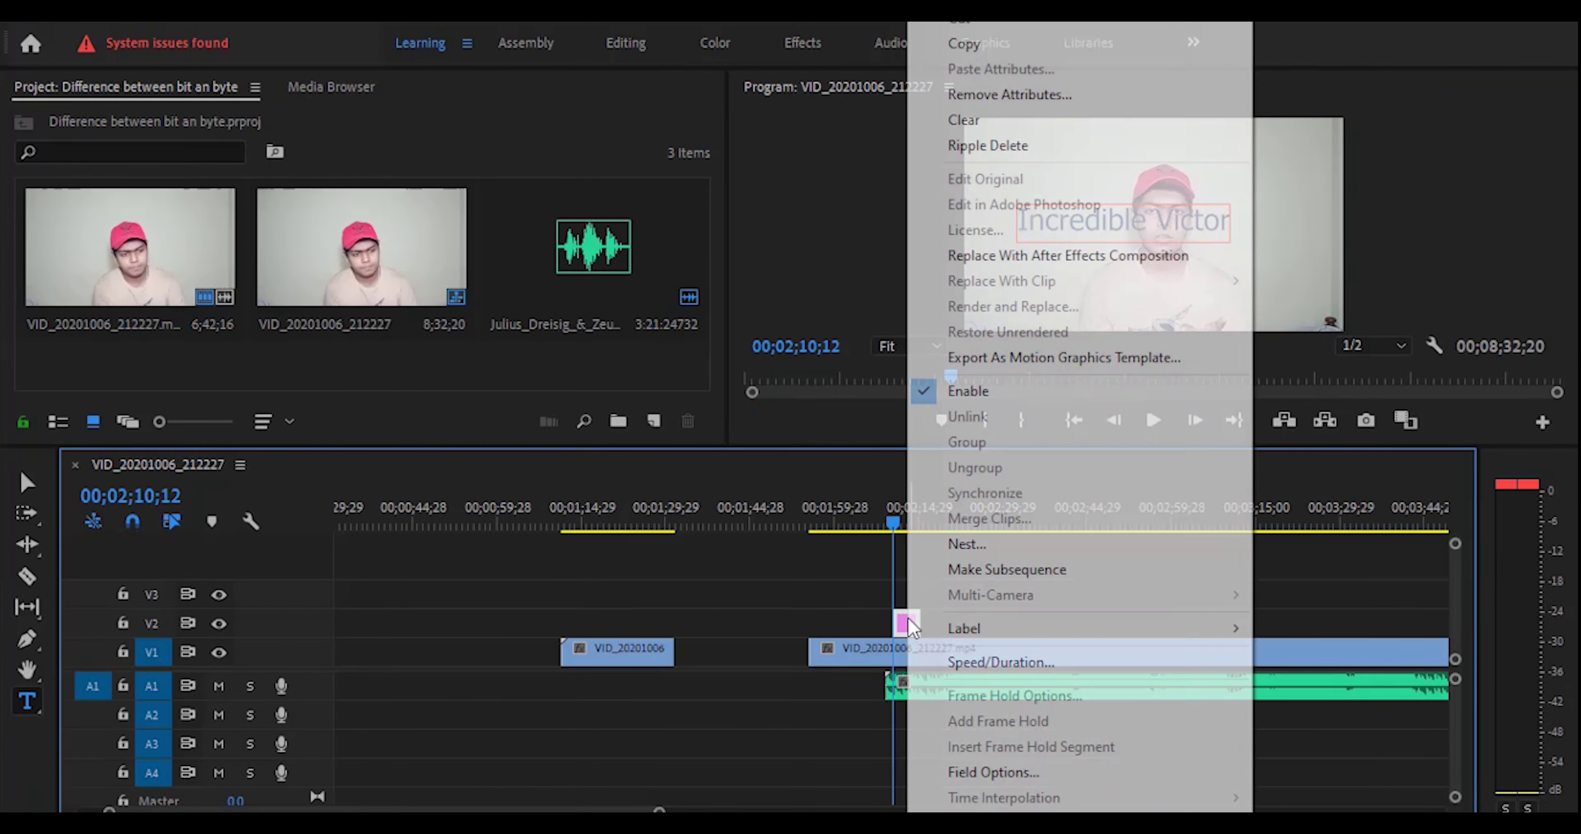
pyautogui.click(999, 122)
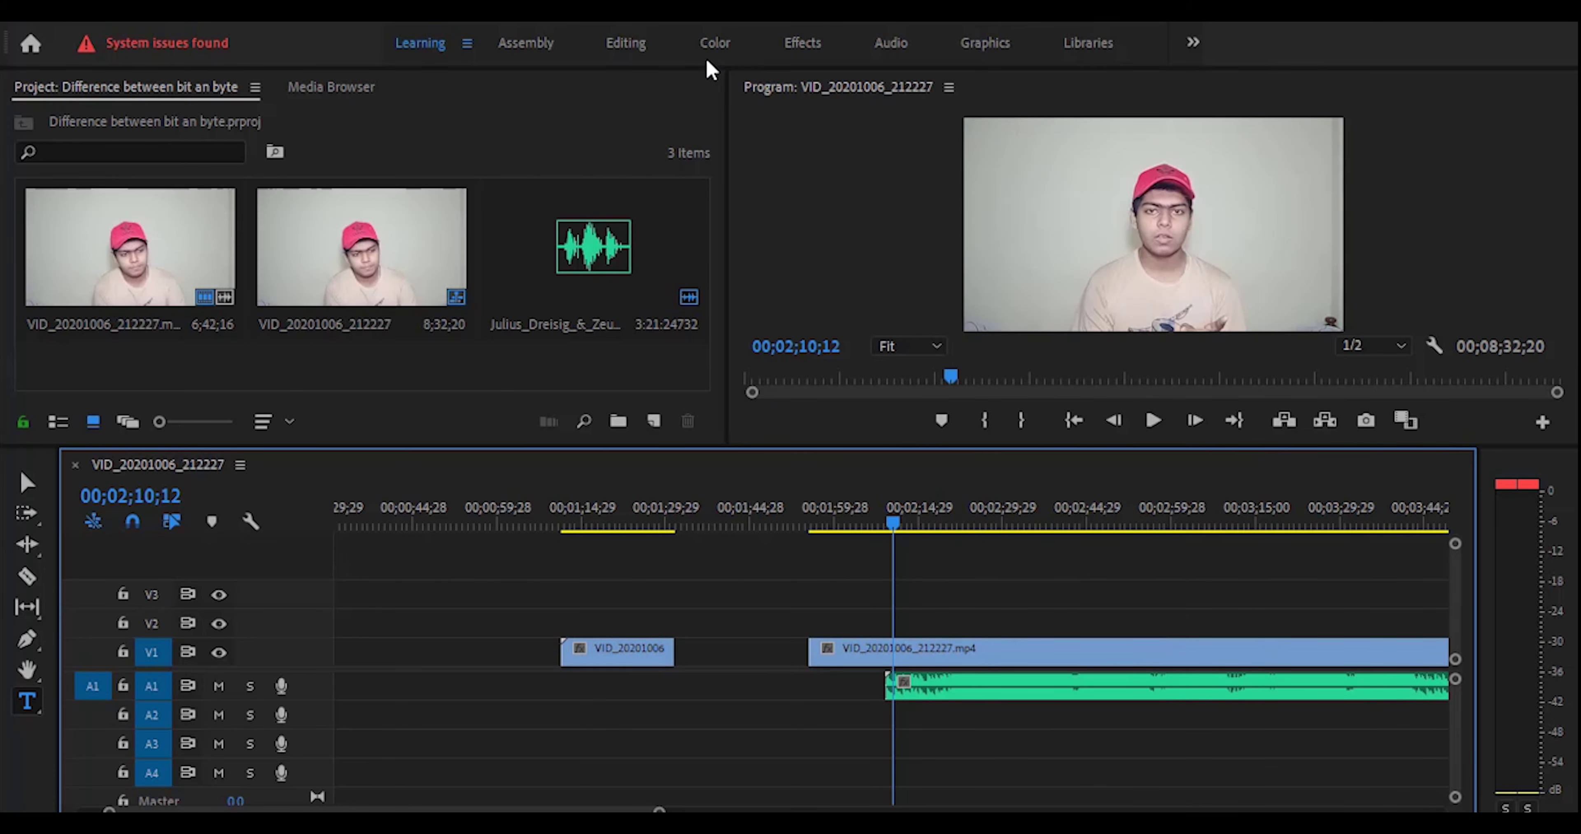
# Step: In the Effects workspace, set the V1 video clip beneath the playhead to Position 645.0, 407.0 and Scale 84.0
pyautogui.click(786, 44)
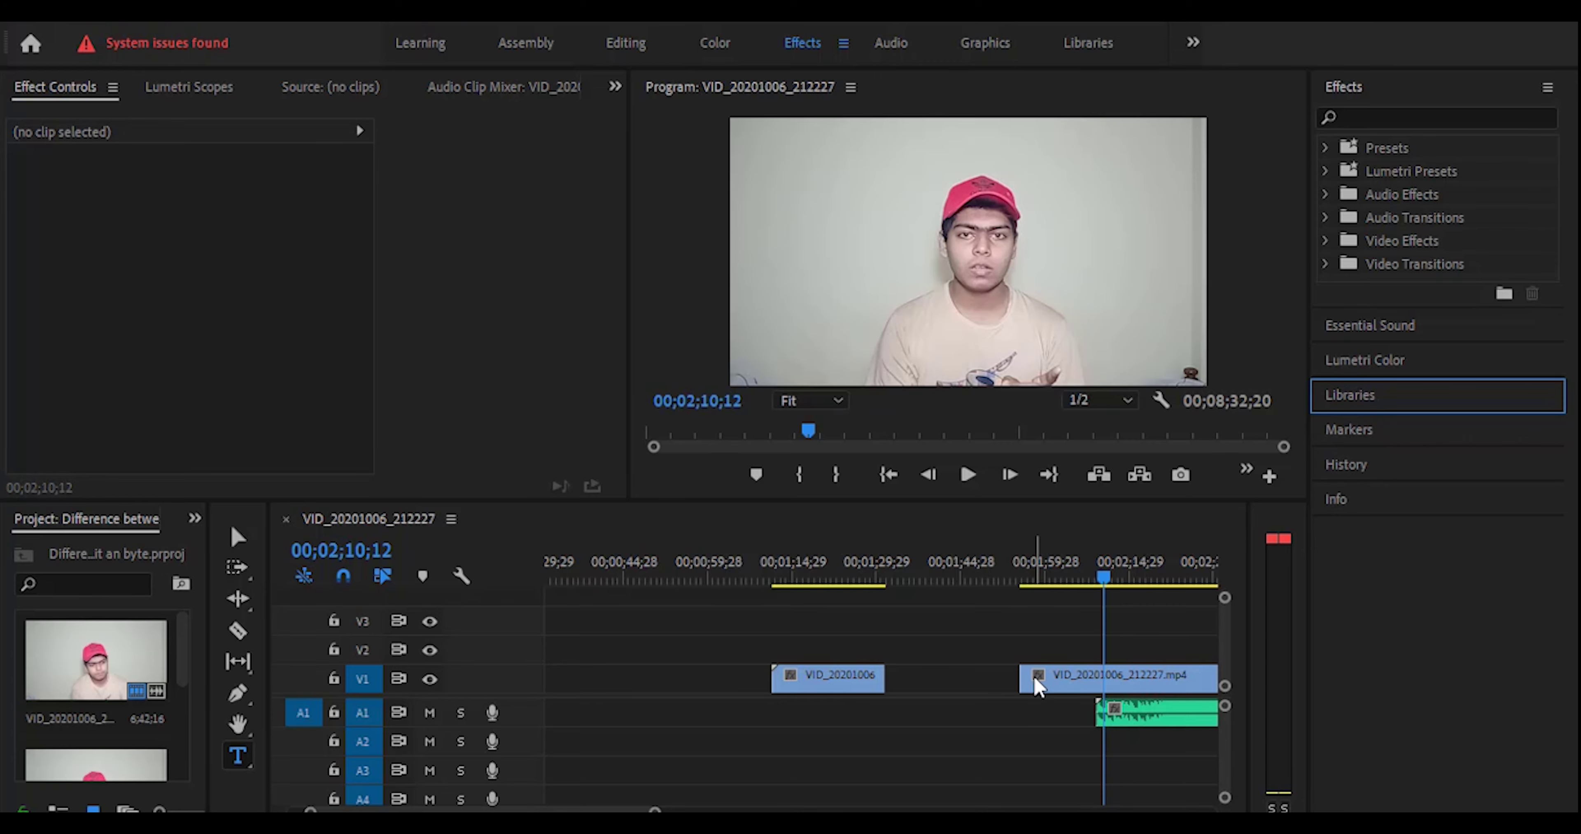
pyautogui.click(1037, 686)
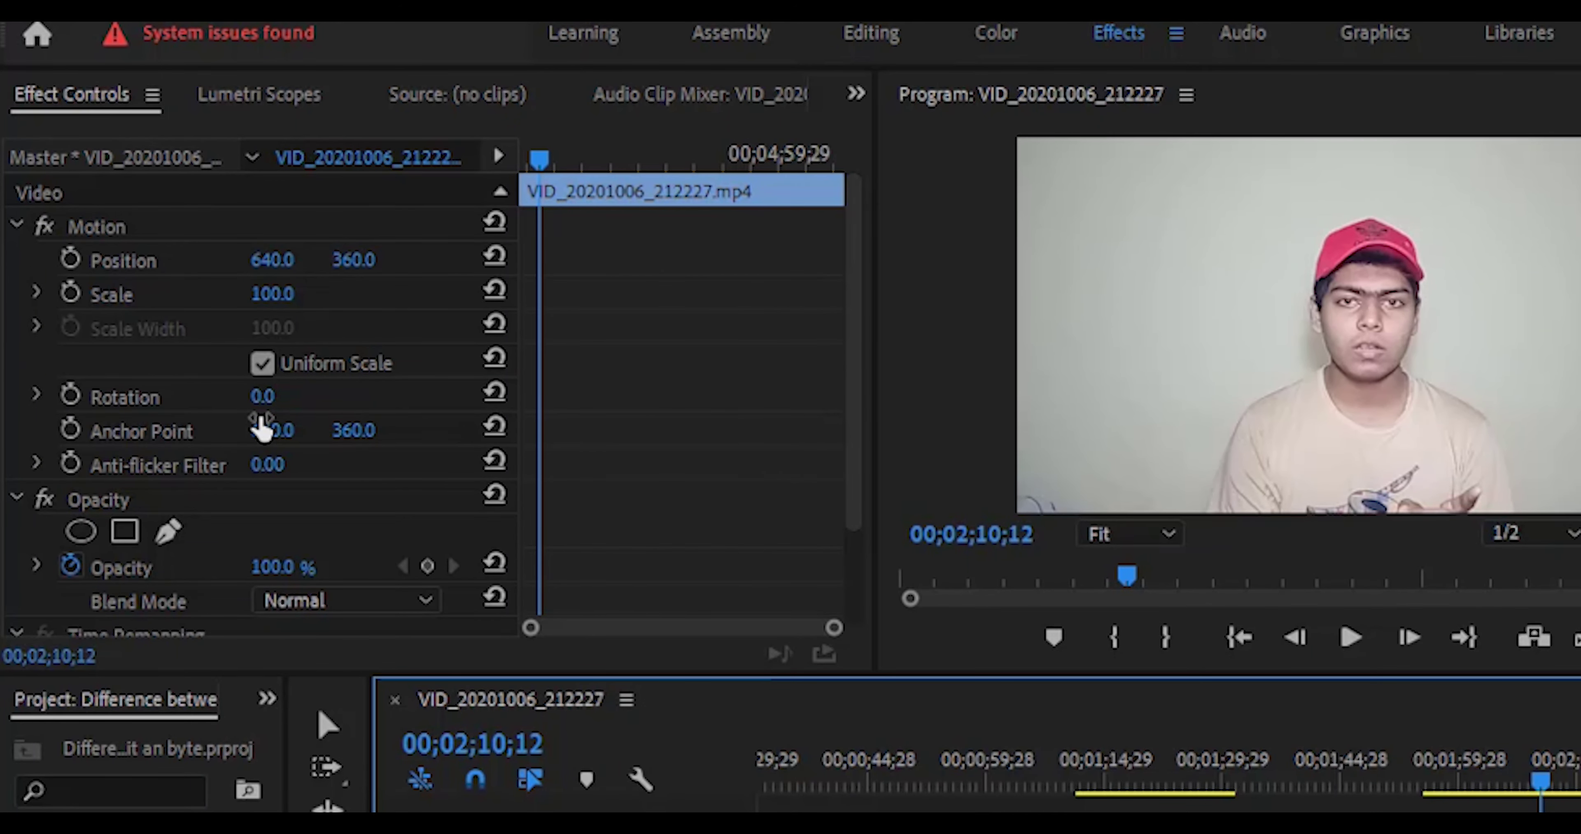
pyautogui.scroll(-2, 264, 430)
pyautogui.scroll(2, 266, 431)
pyautogui.moveTo(274, 261); pyautogui.dragTo(368, 261)
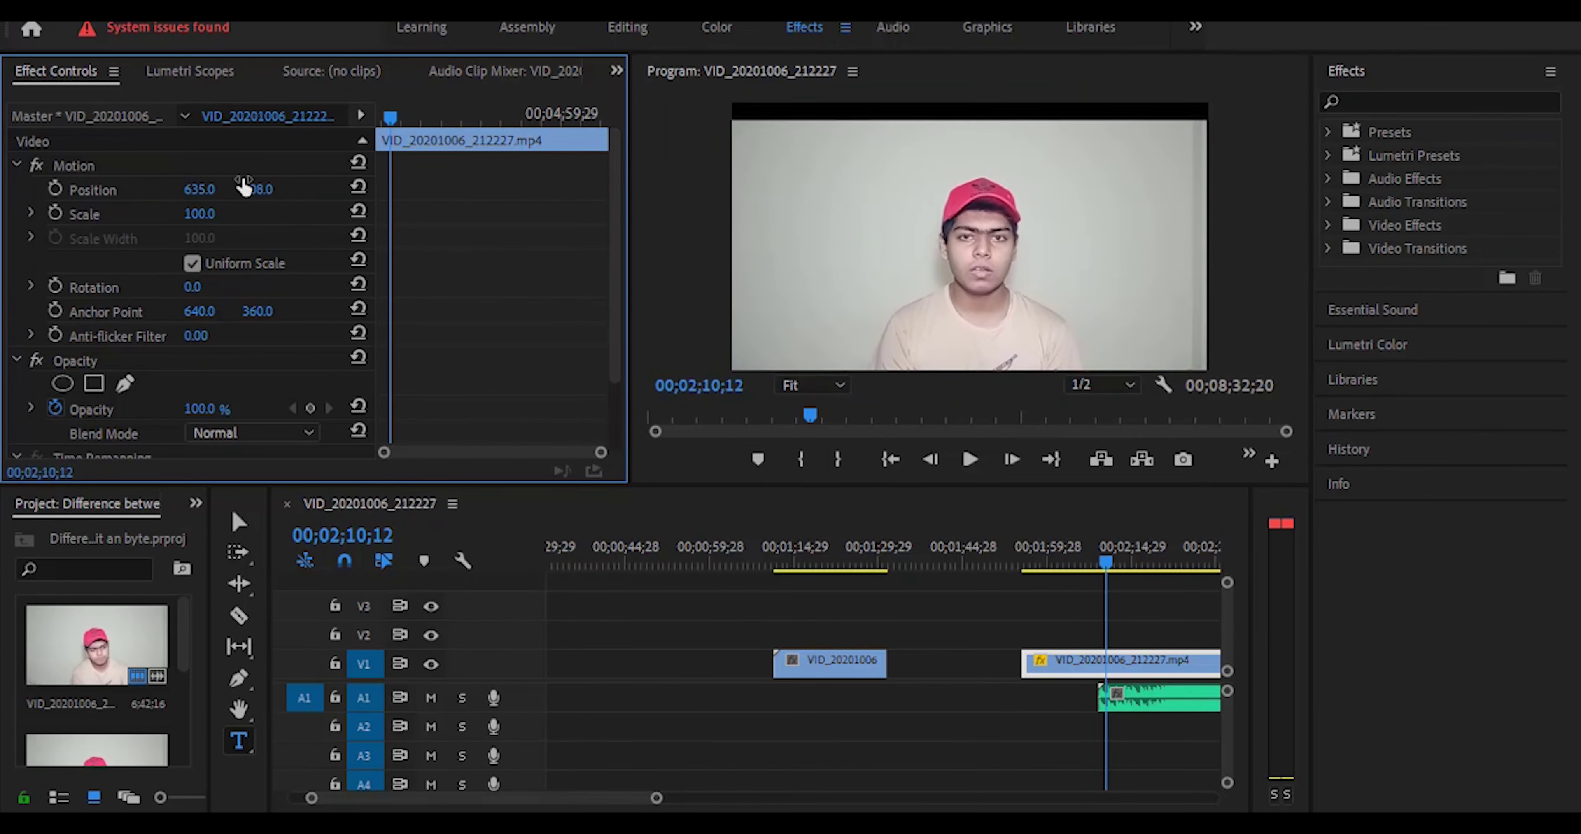
pyautogui.moveTo(200, 189); pyautogui.dragTo(214, 216)
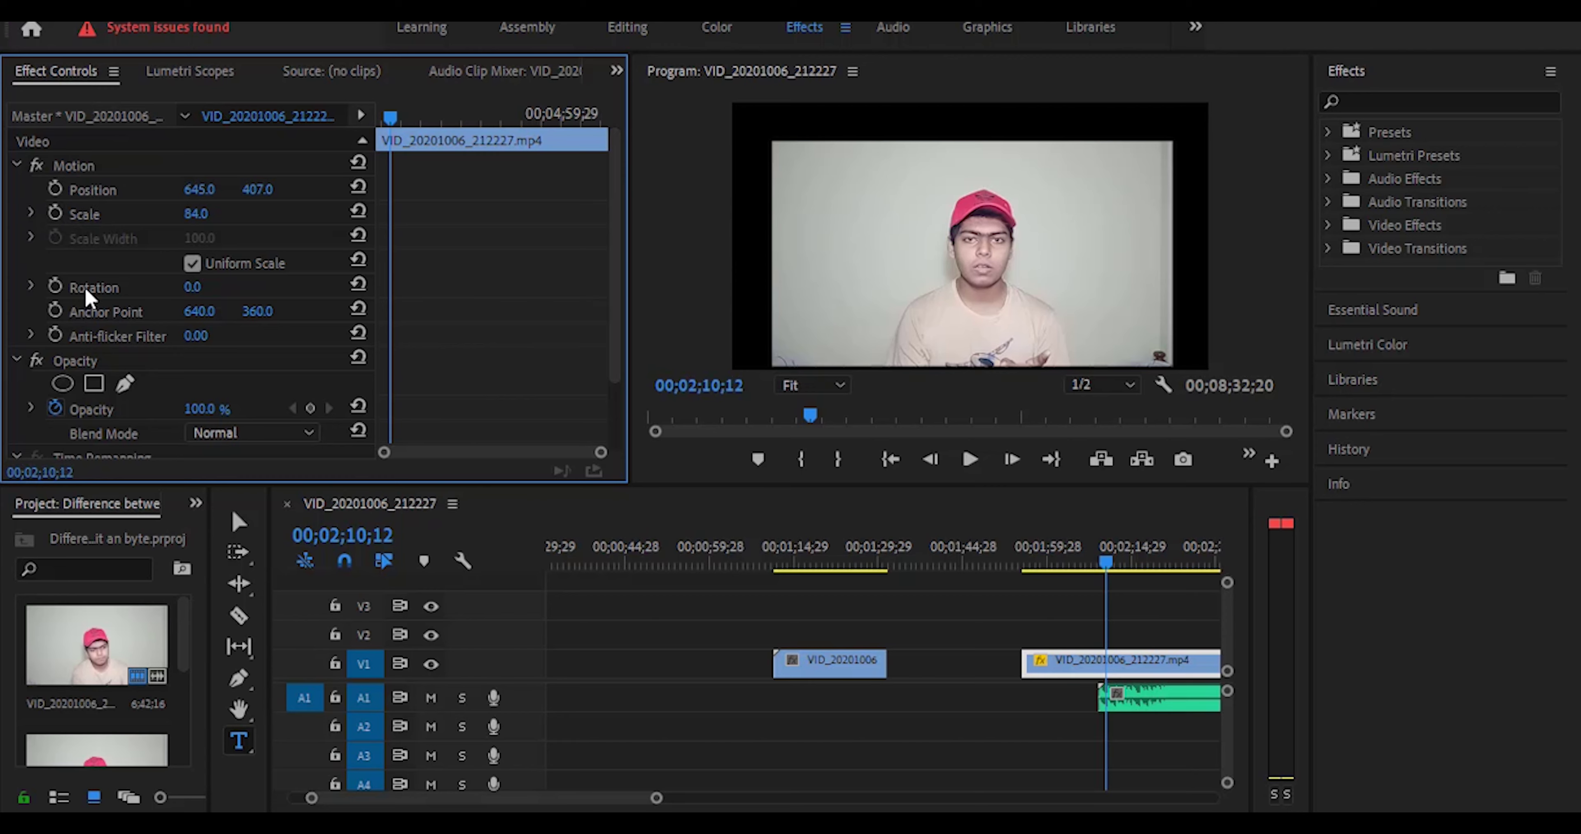
# Step: Turn on Scale animation for the video clip with a first keyframe of 84.0 at 00;02;23;07
pyautogui.scroll(-2, 101, 289)
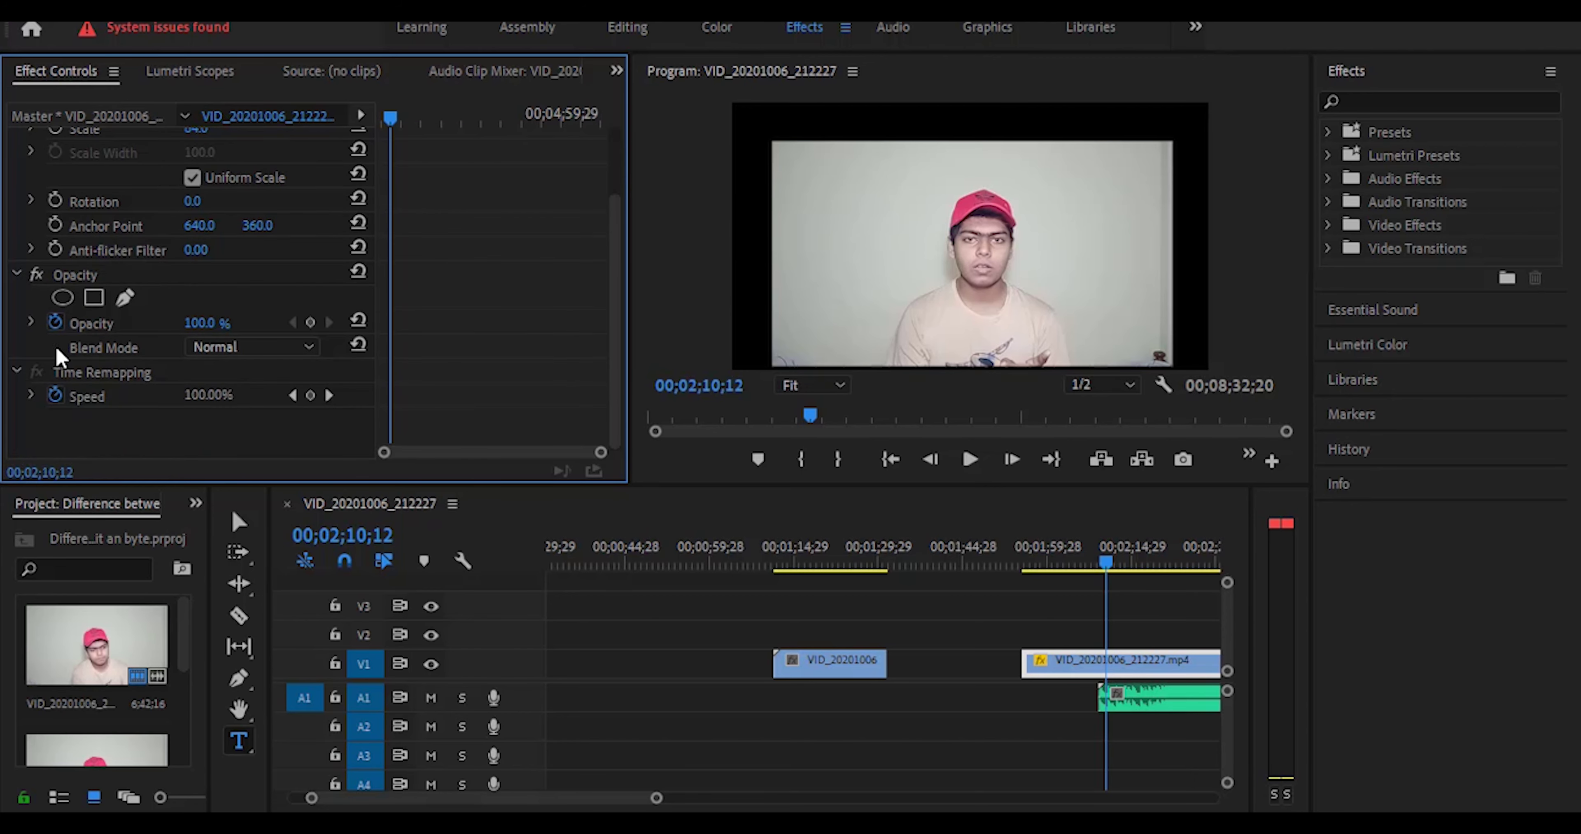
pyautogui.scroll(2, 57, 212)
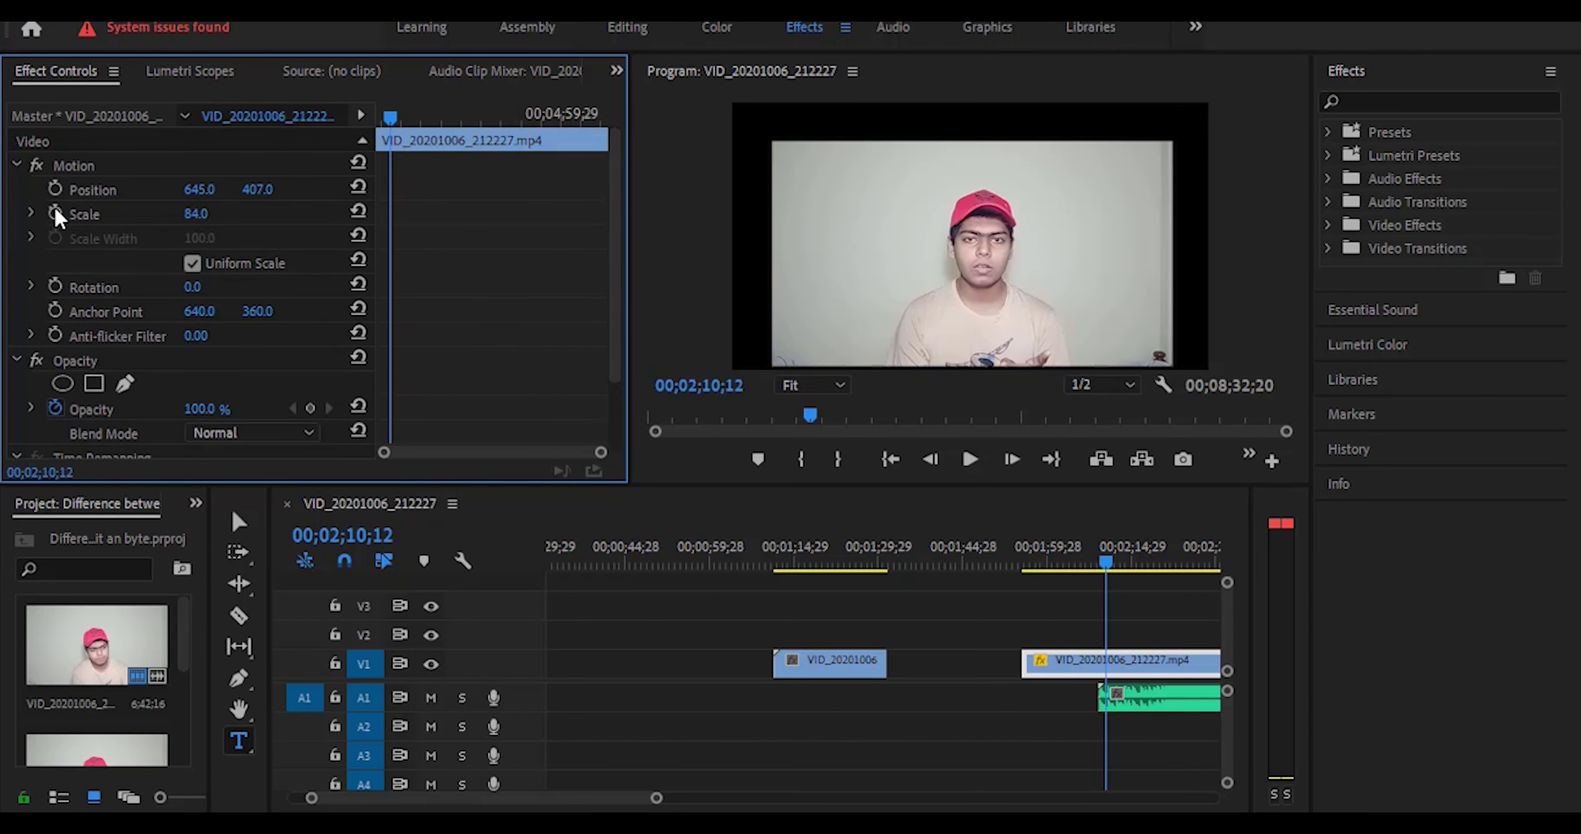
pyautogui.moveTo(391, 133)
pyautogui.mouseDown()
pyautogui.moveTo(487, 134)
pyautogui.moveTo(405, 146)
pyautogui.mouseUp()
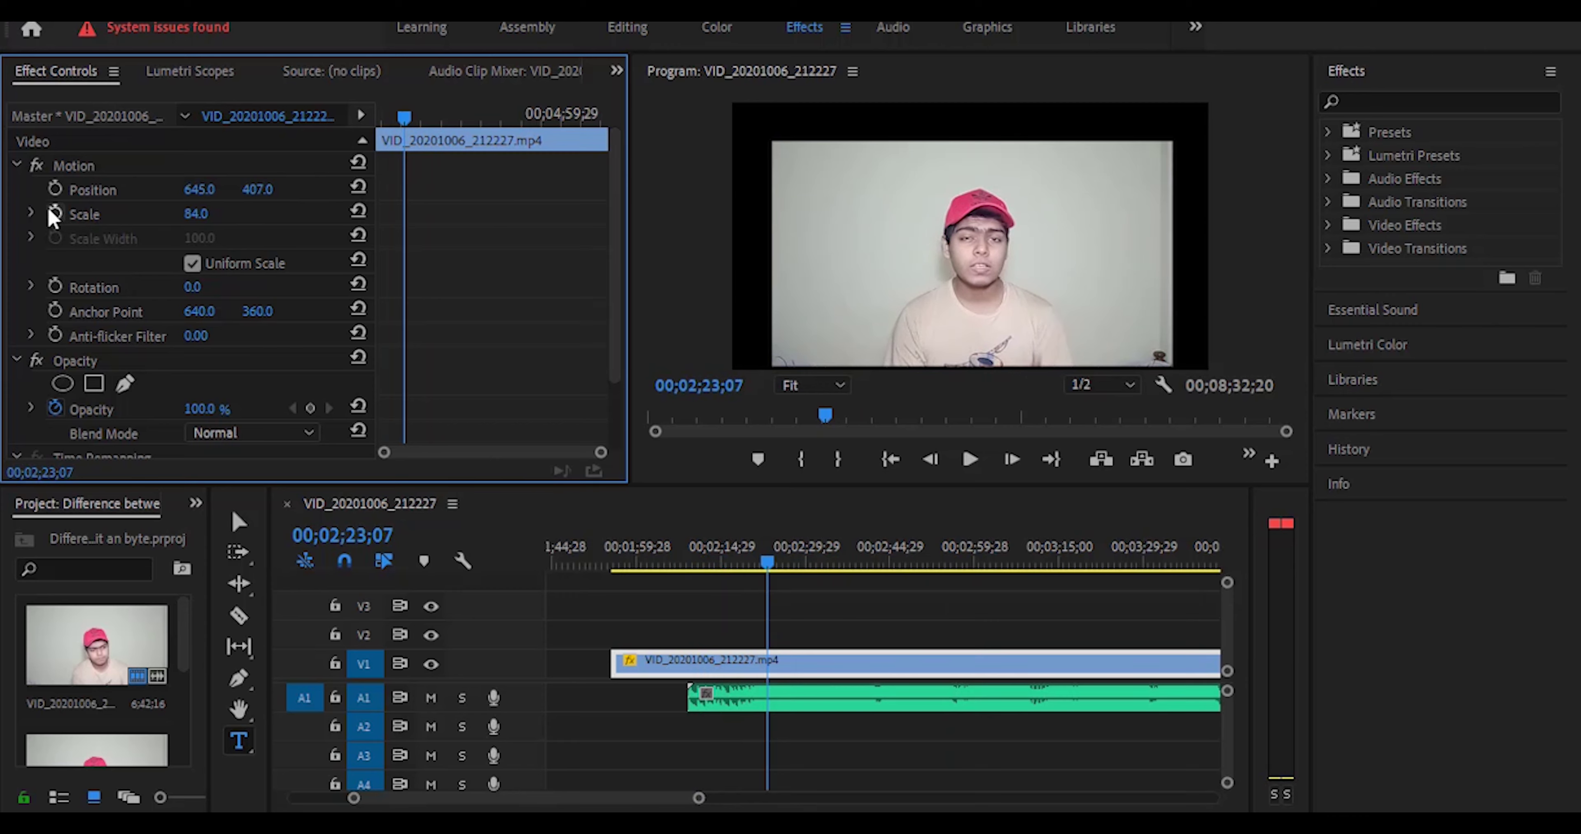
pyautogui.click(54, 212)
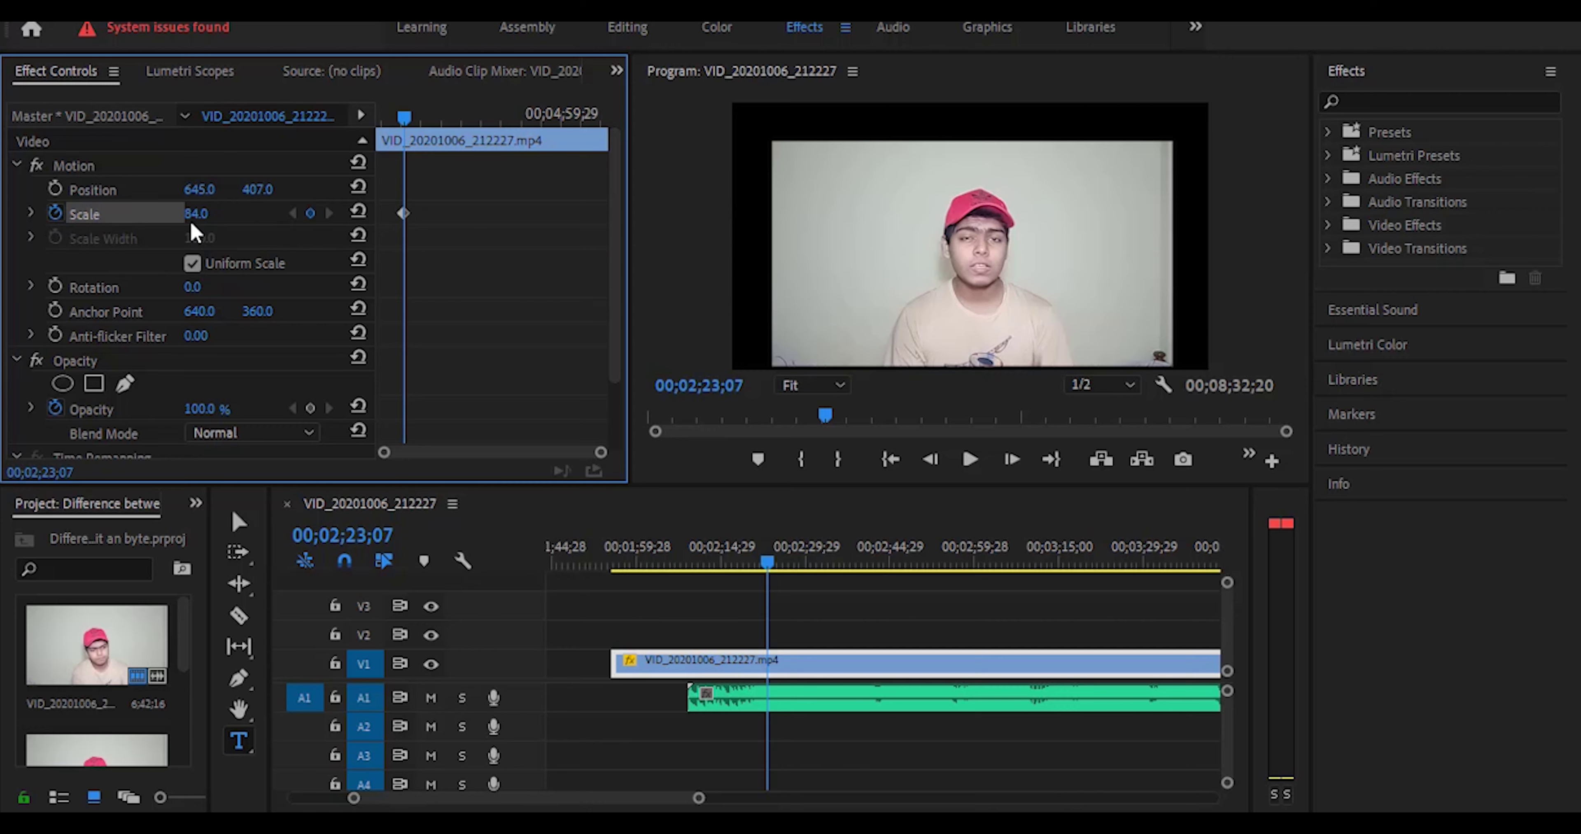
# Step: Add a second Scale keyframe of 109.0 to the video clip at 00;02;26;07
pyautogui.press('space')
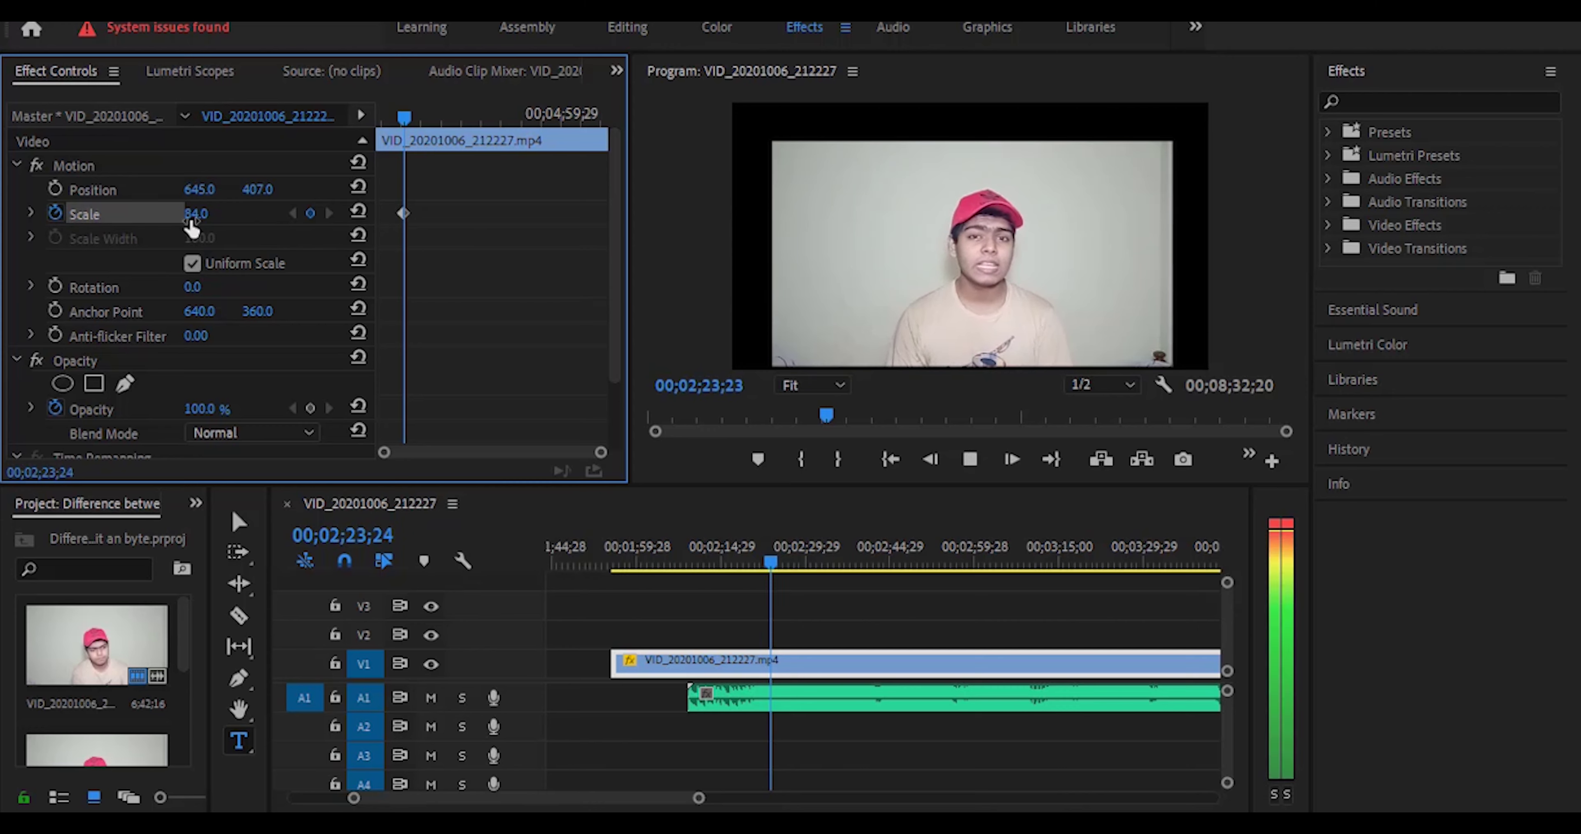
pyautogui.press('space')
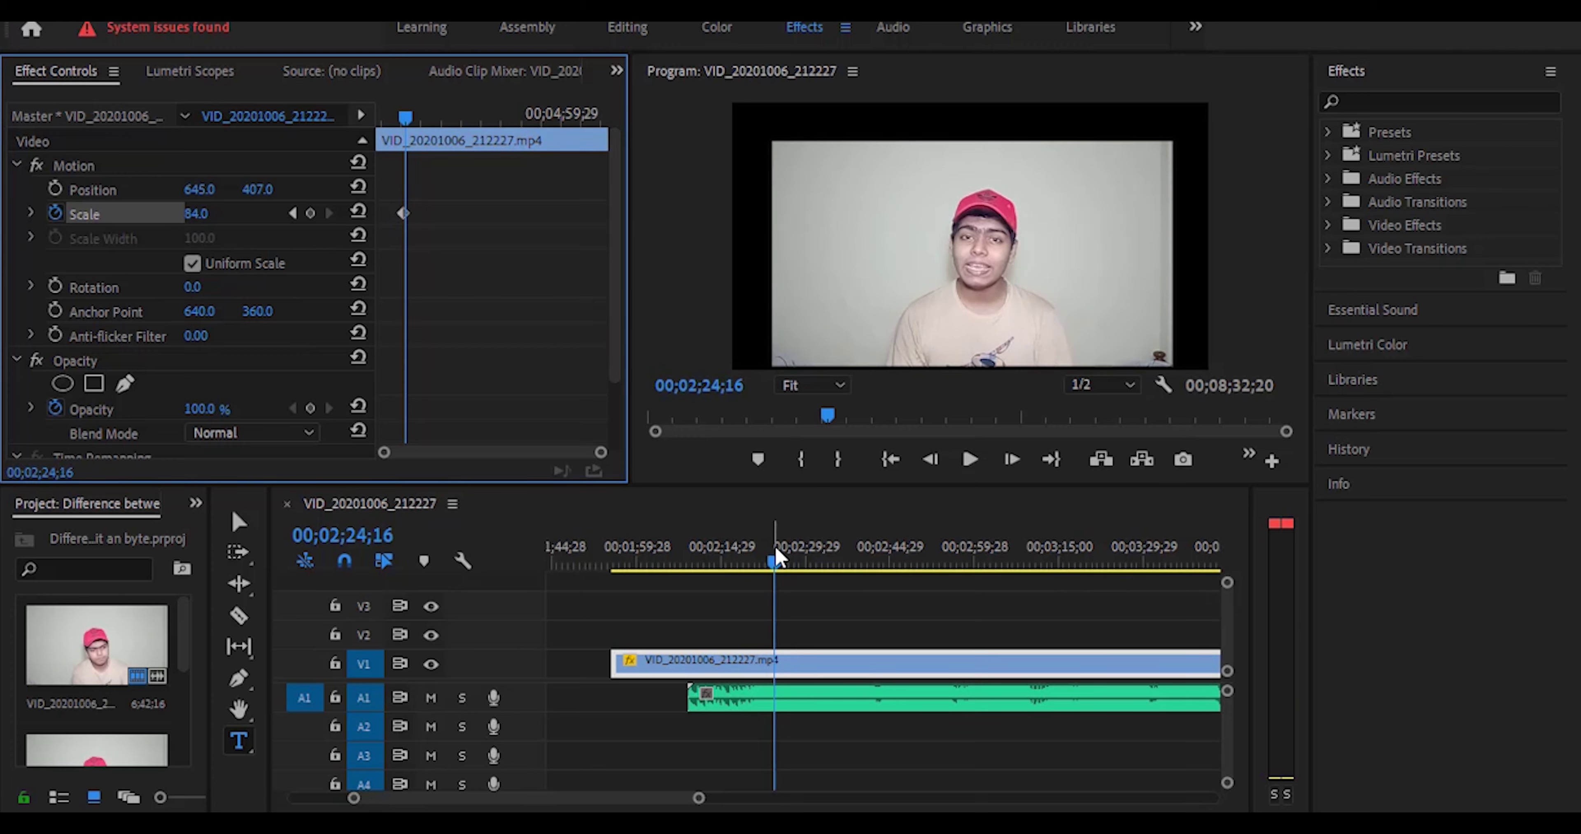
pyautogui.click(779, 565)
pyautogui.moveTo(779, 565); pyautogui.dragTo(783, 566)
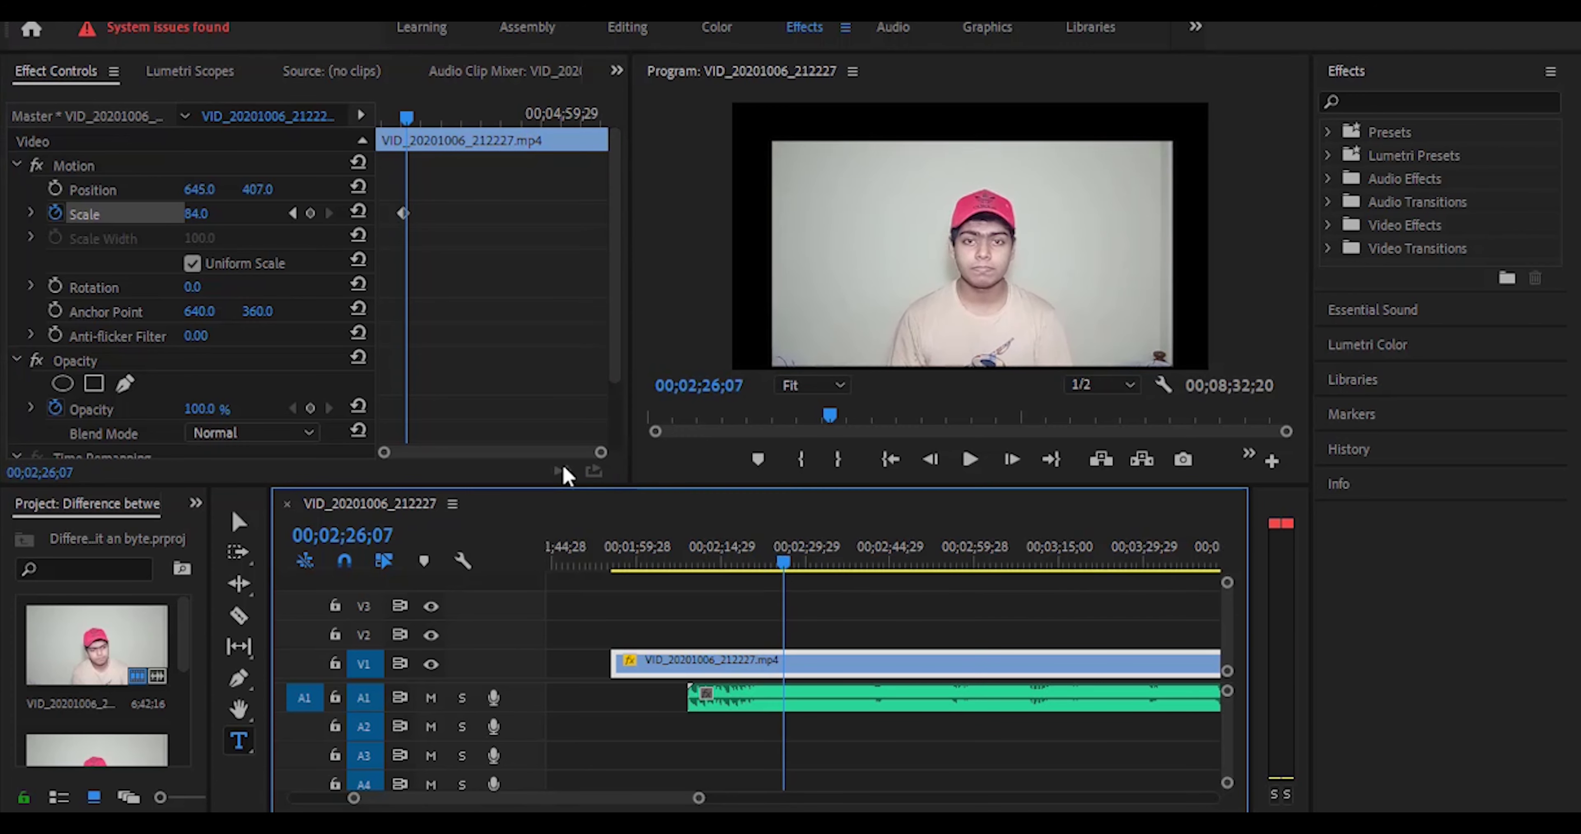
pyautogui.moveTo(188, 219); pyautogui.dragTo(190, 220)
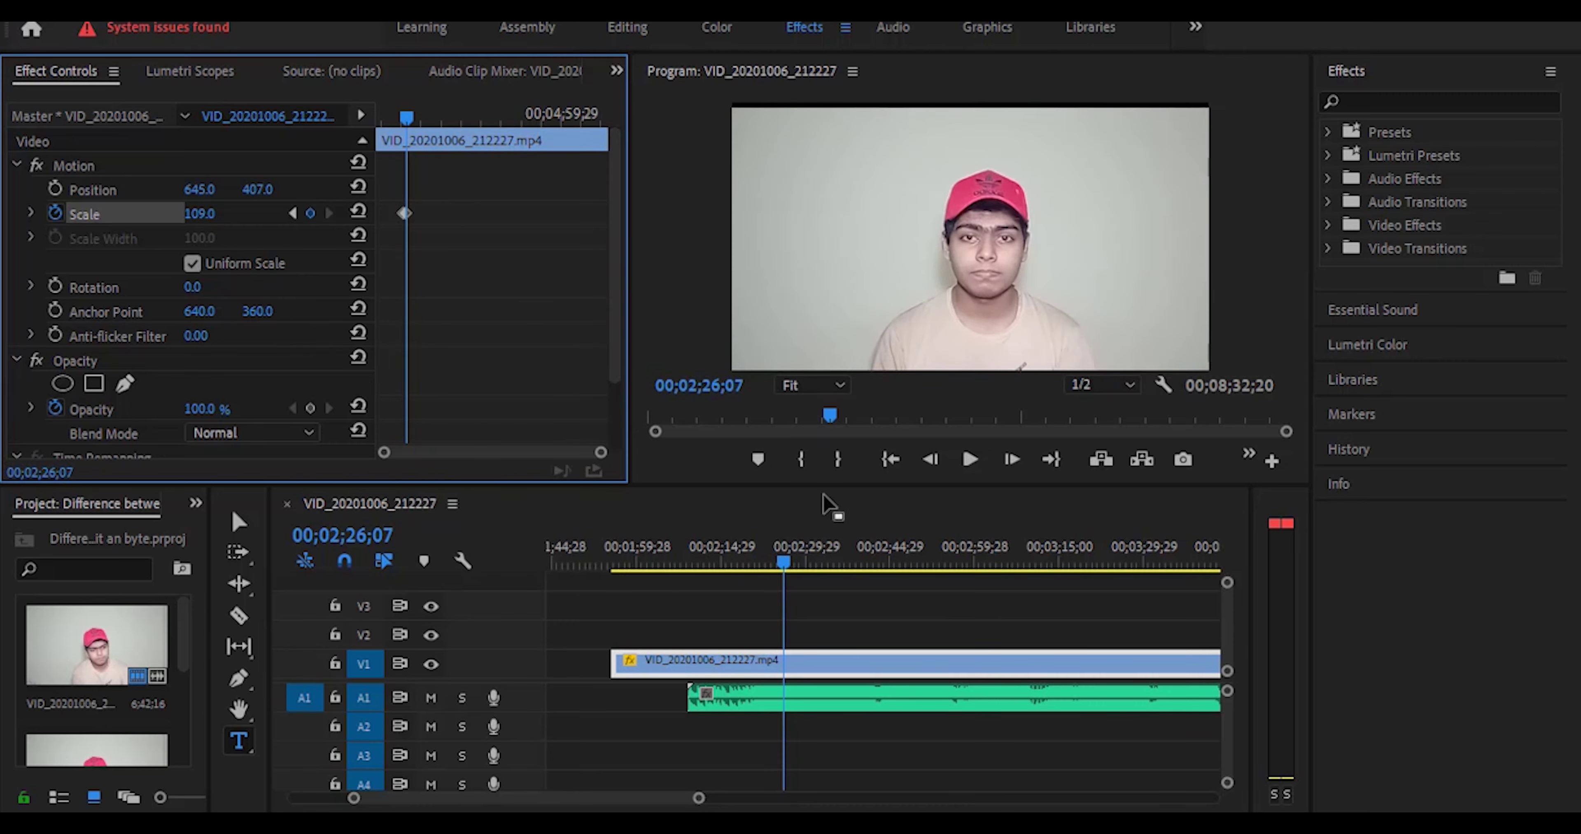
# Step: Lower the system volume to 4
pyautogui.press('XF86AudioLowerVolume')
pyautogui.press('XF86AudioLowerVolume')
pyautogui.press('XF86AudioLowerVolume')
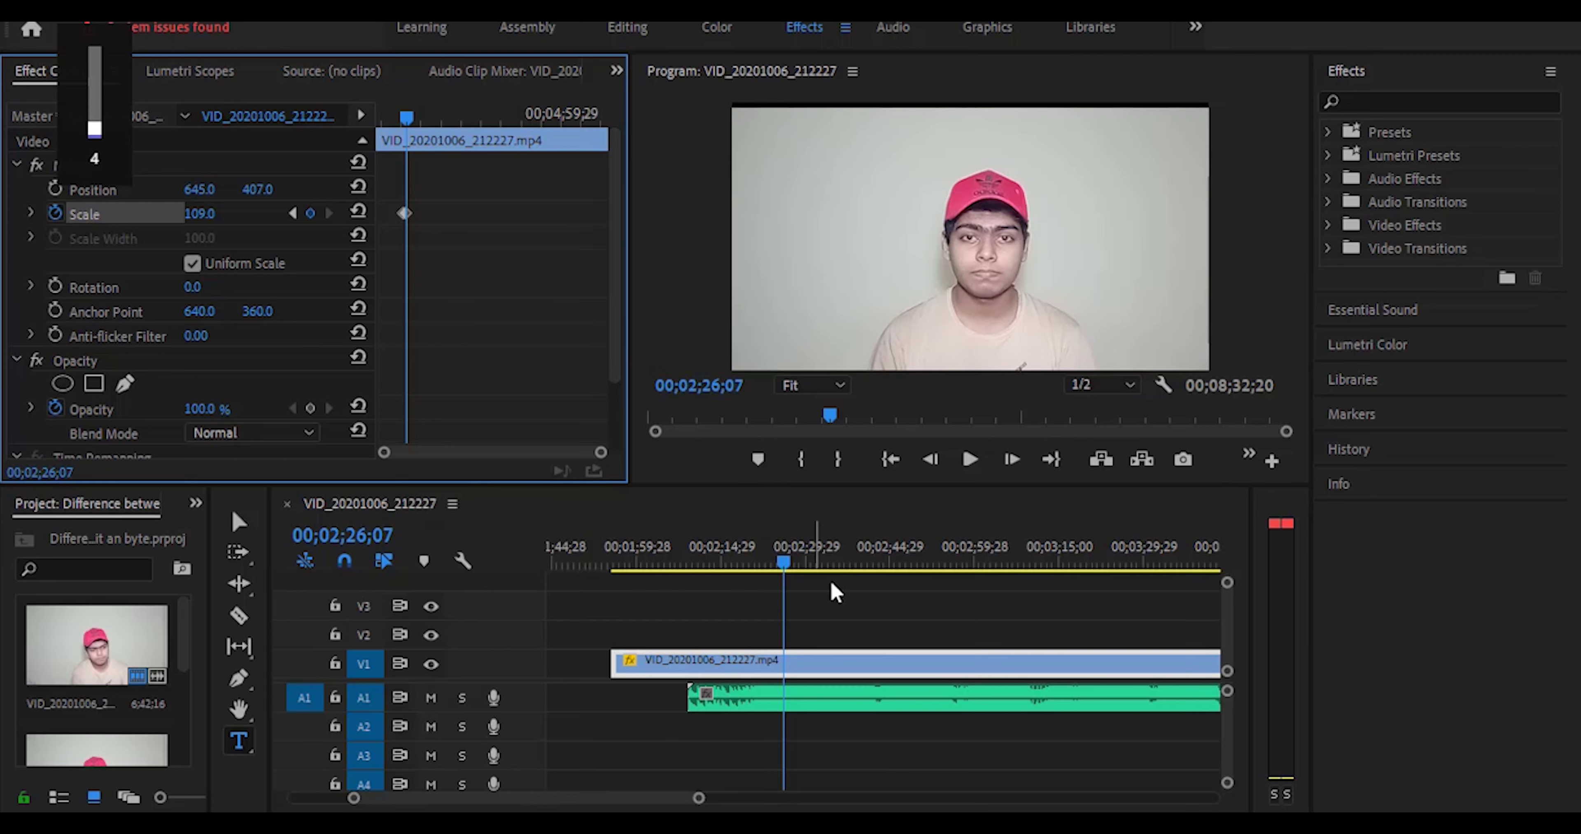
# Step: Move the playhead back to 00;02;26;01 to preview the scale animation, and switch to the Learning workspace
pyautogui.moveTo(783, 565)
pyautogui.mouseDown()
pyautogui.moveTo(749, 568)
pyautogui.moveTo(784, 567)
pyautogui.mouseUp()
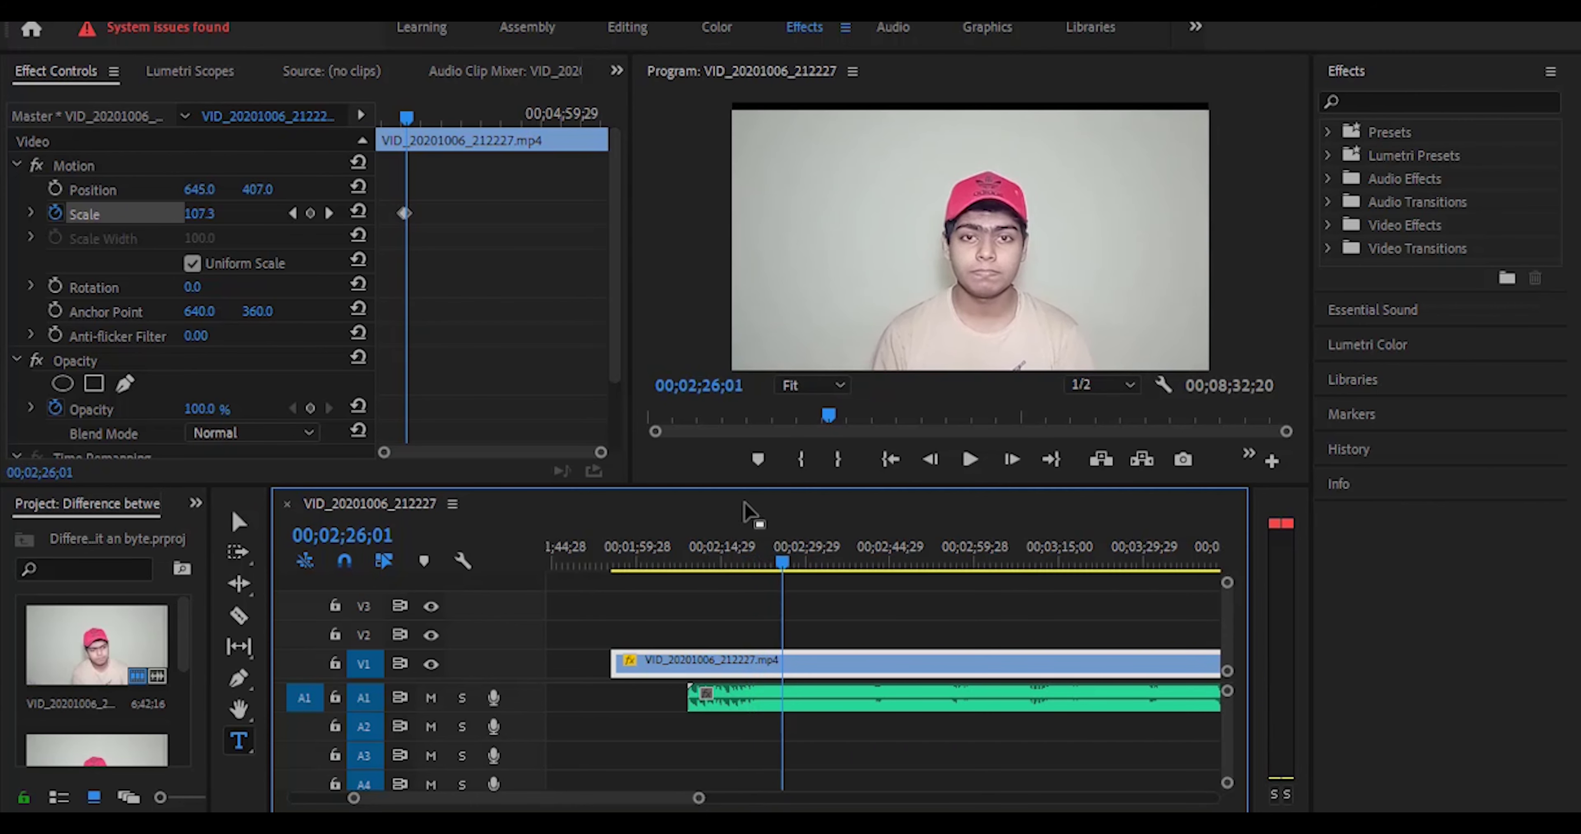
pyautogui.click(408, 30)
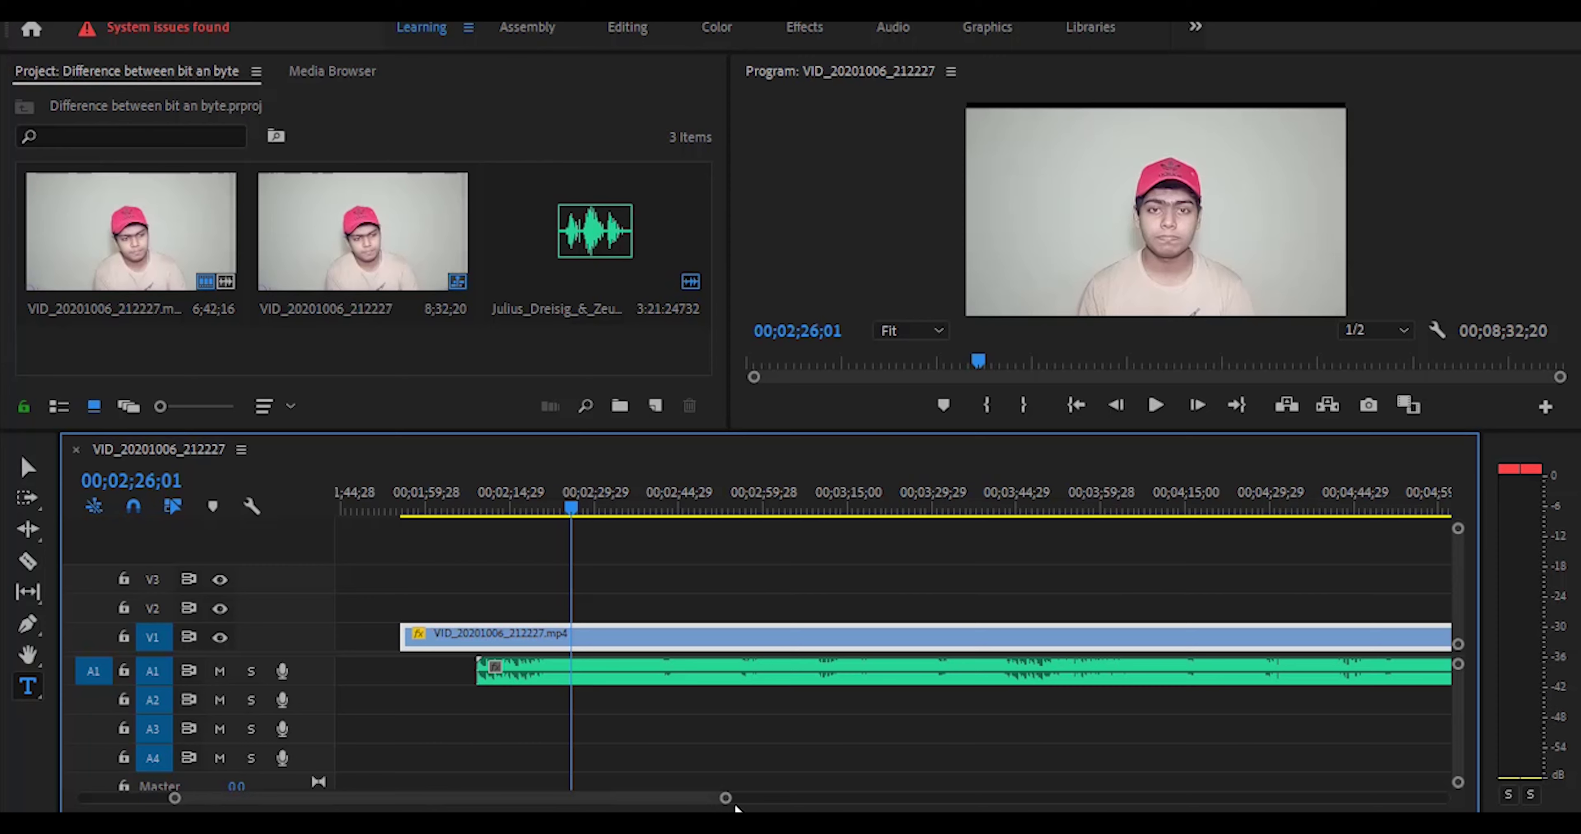
# Step: Nest all video and audio clips in the timeline into one sequence, accepting the name Nested Sequence 01
pyautogui.moveTo(724, 800); pyautogui.dragTo(1178, 800)
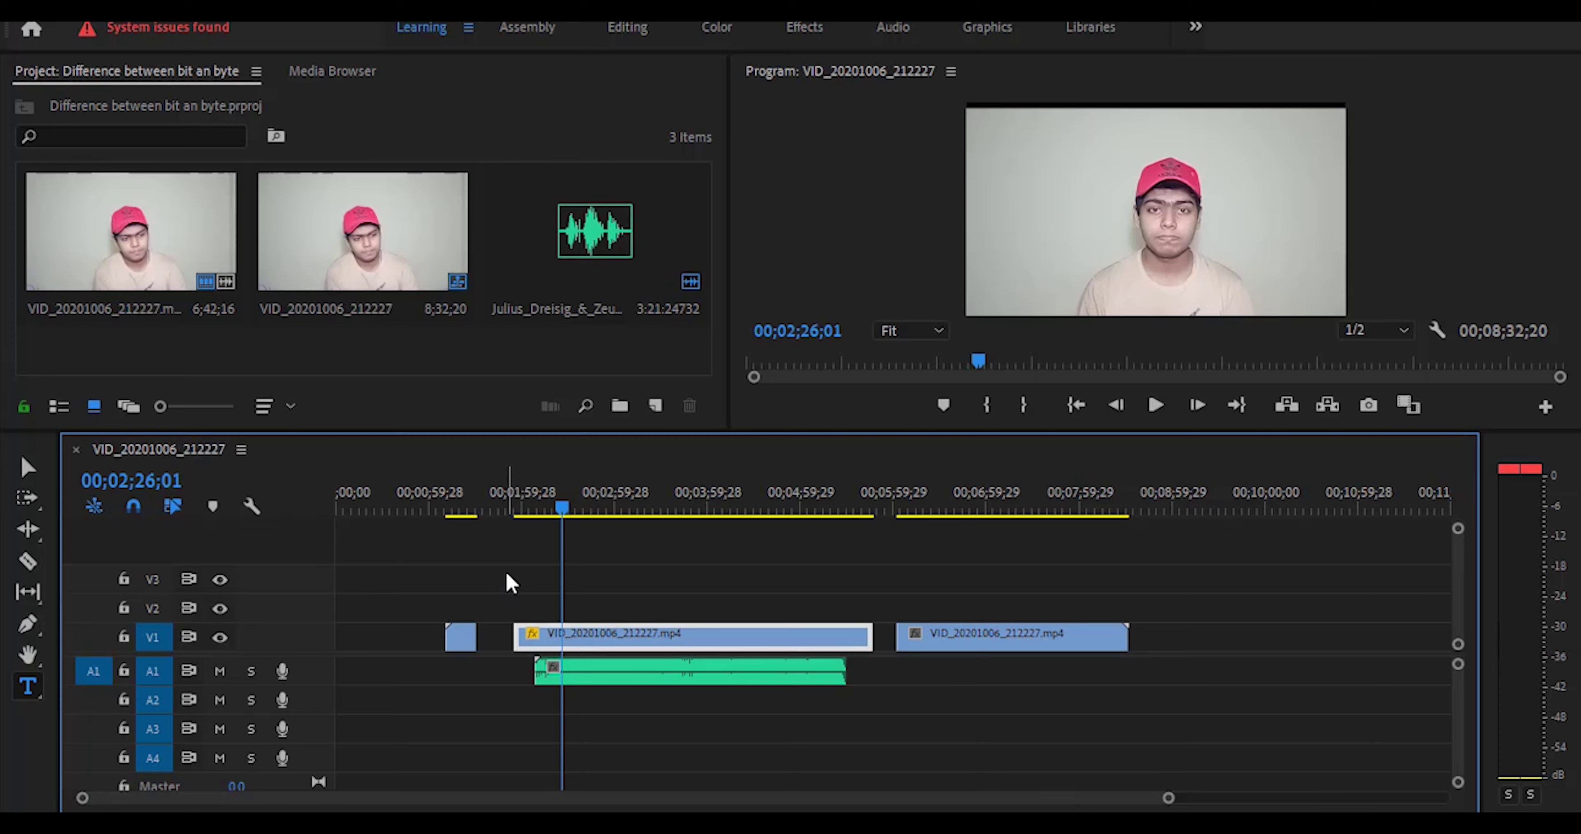
pyautogui.moveTo(428, 569); pyautogui.dragTo(1198, 753)
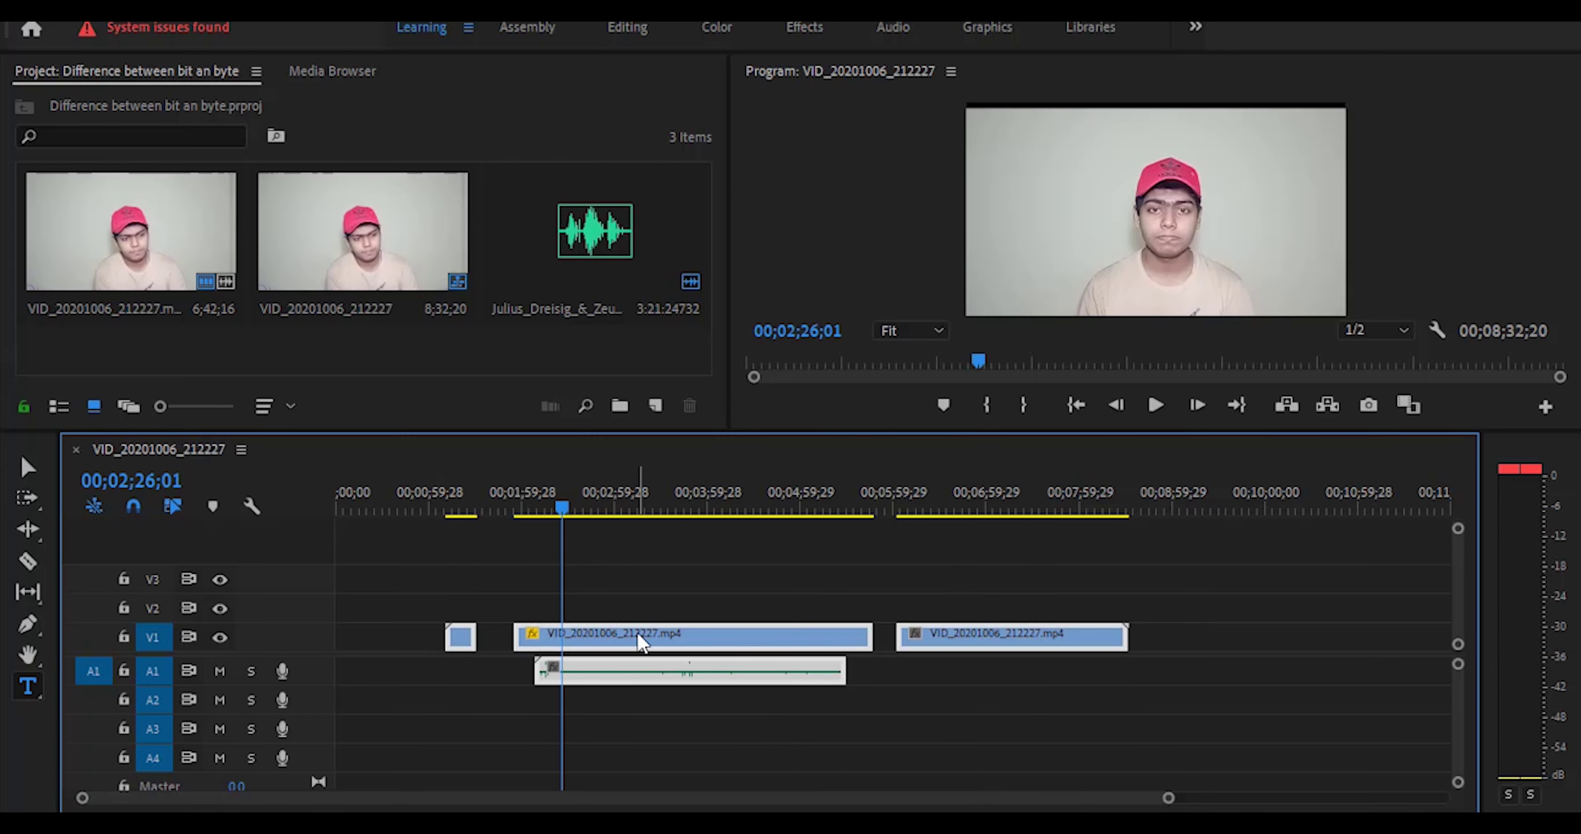
pyautogui.rightClick(640, 642)
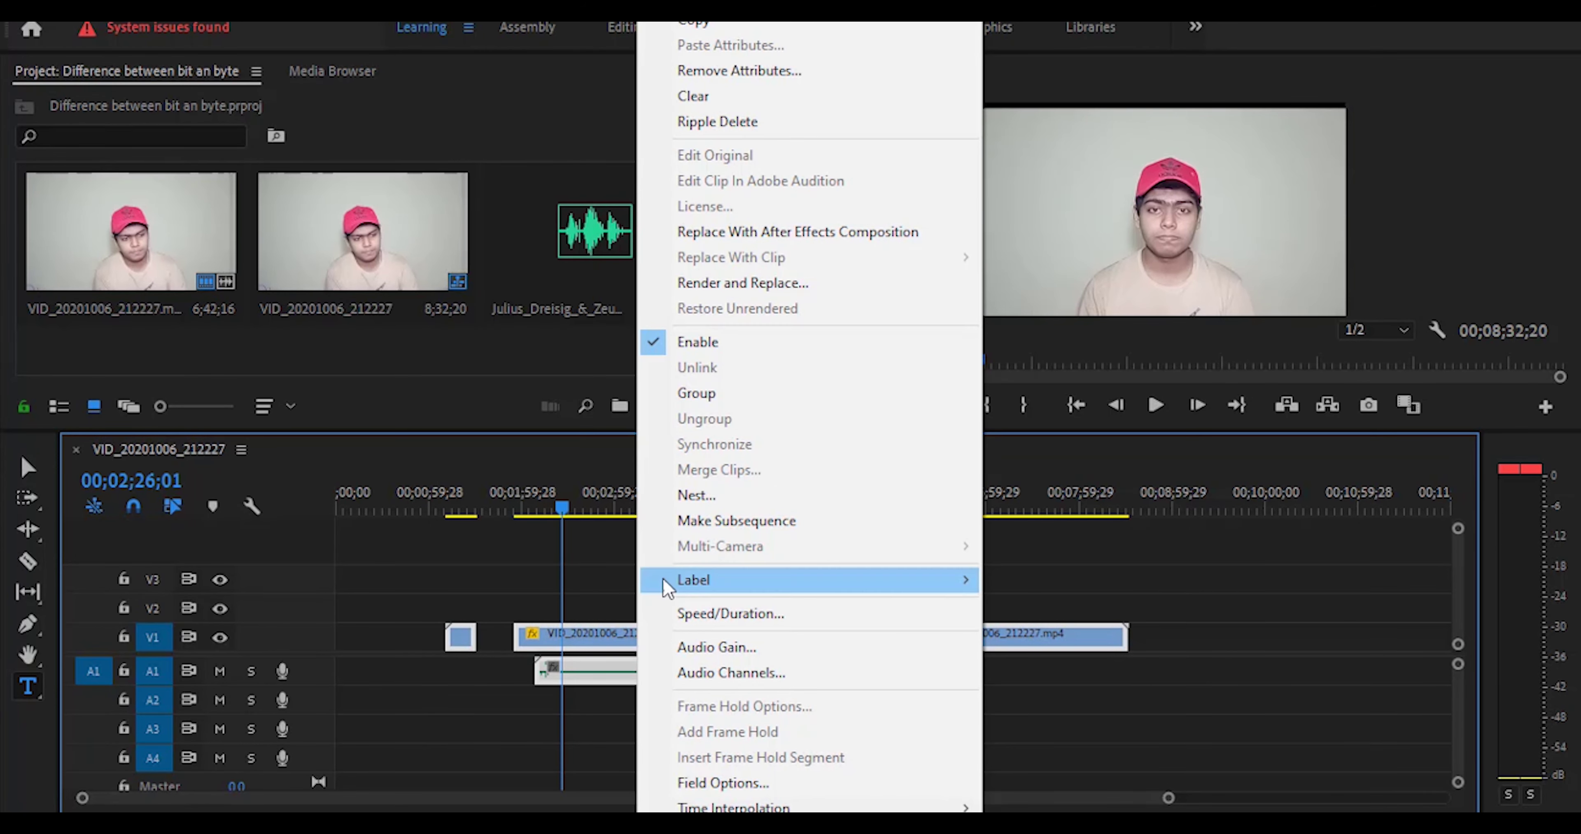
pyautogui.click(731, 497)
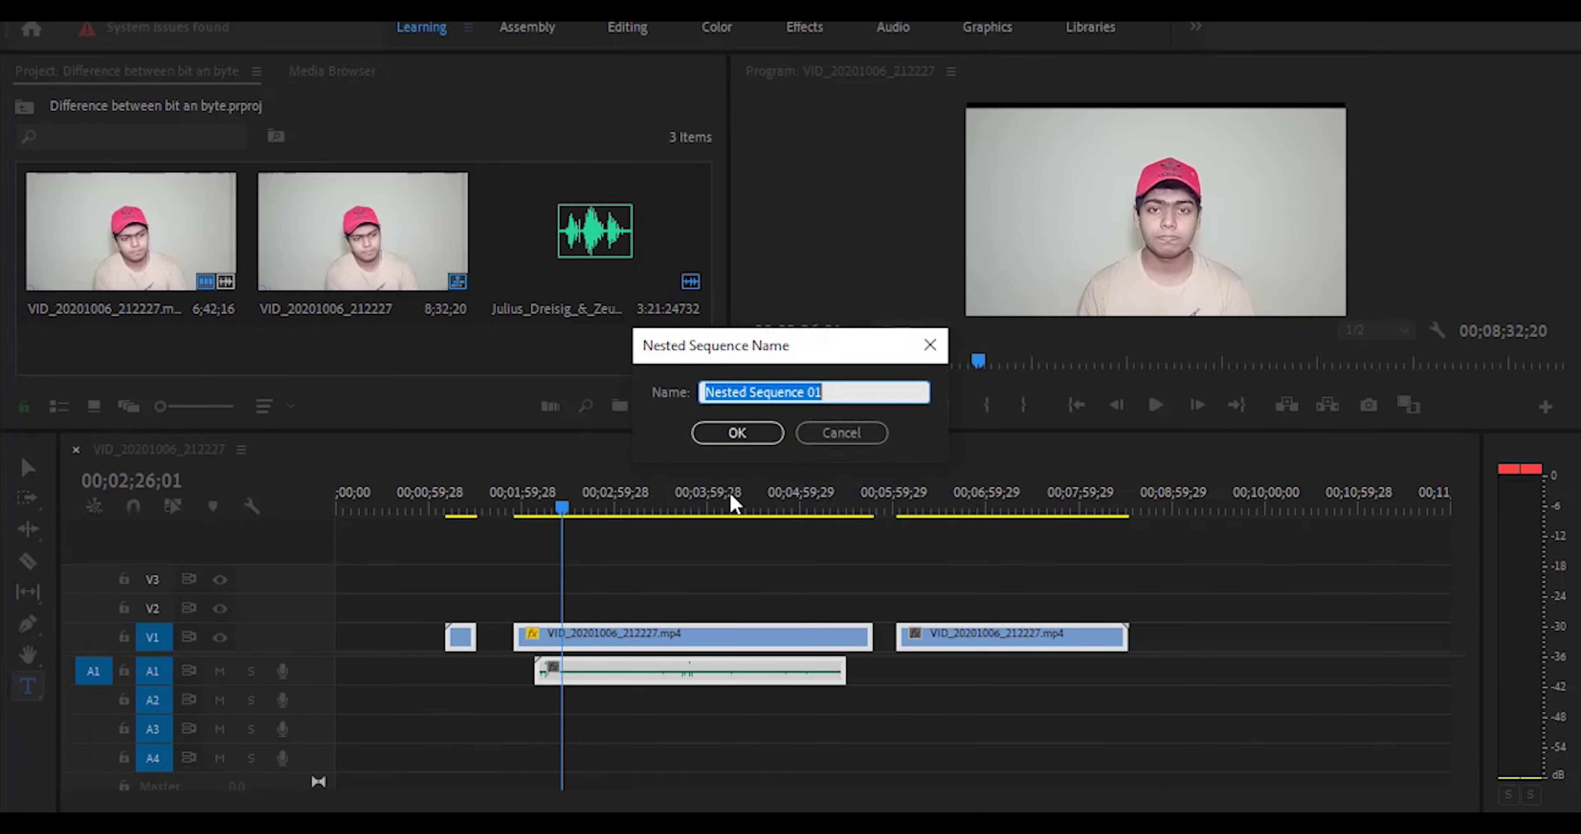
pyautogui.click(738, 433)
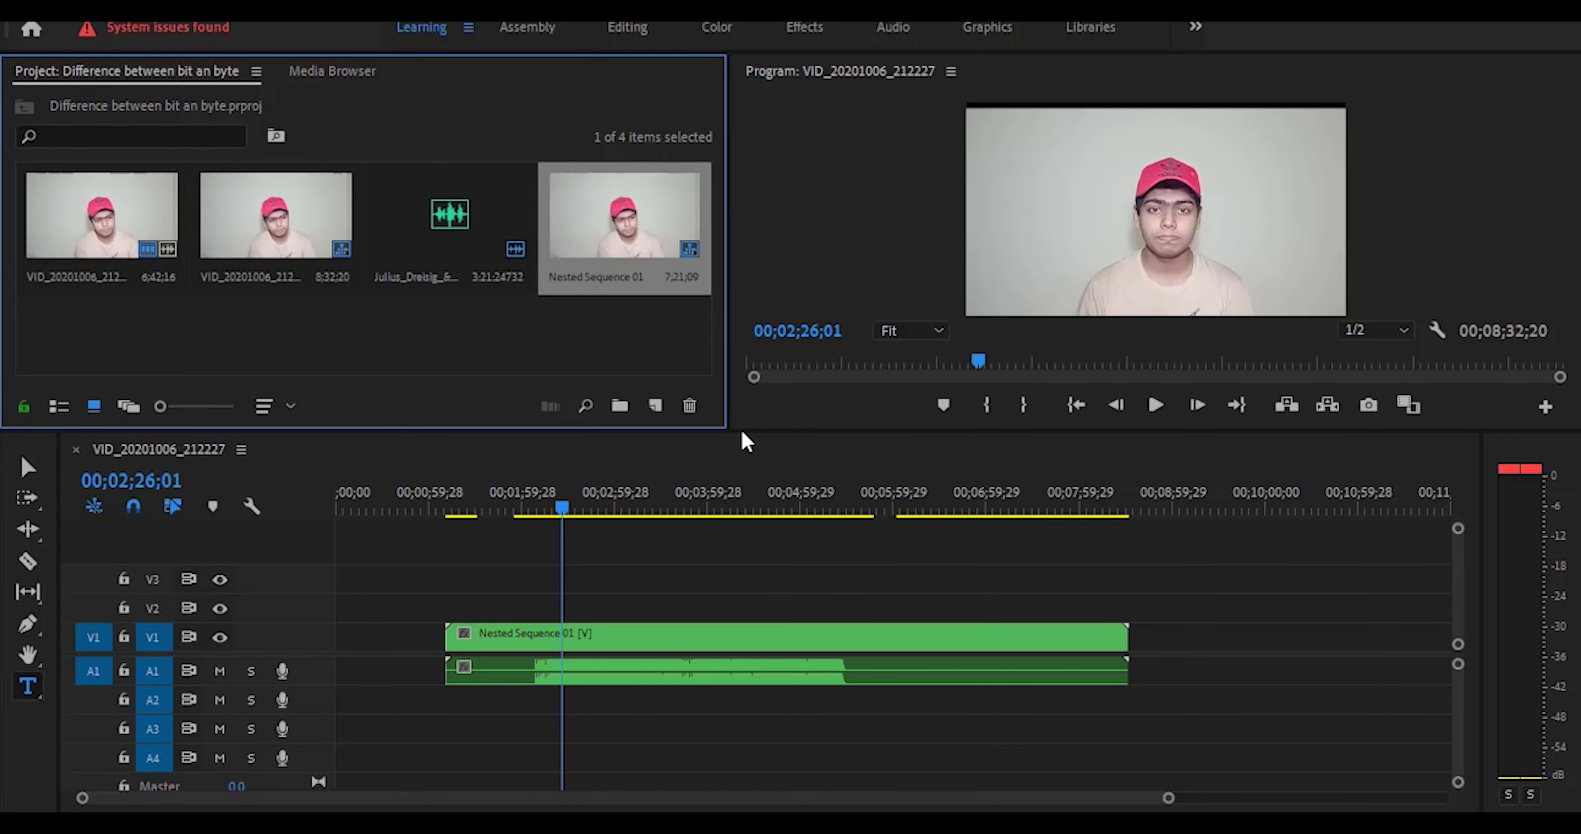
# Step: Move the nested sequence clip on V1 and A1 to the very start of the timeline
pyautogui.click(723, 641)
pyautogui.moveTo(723, 641); pyautogui.dragTo(589, 635)
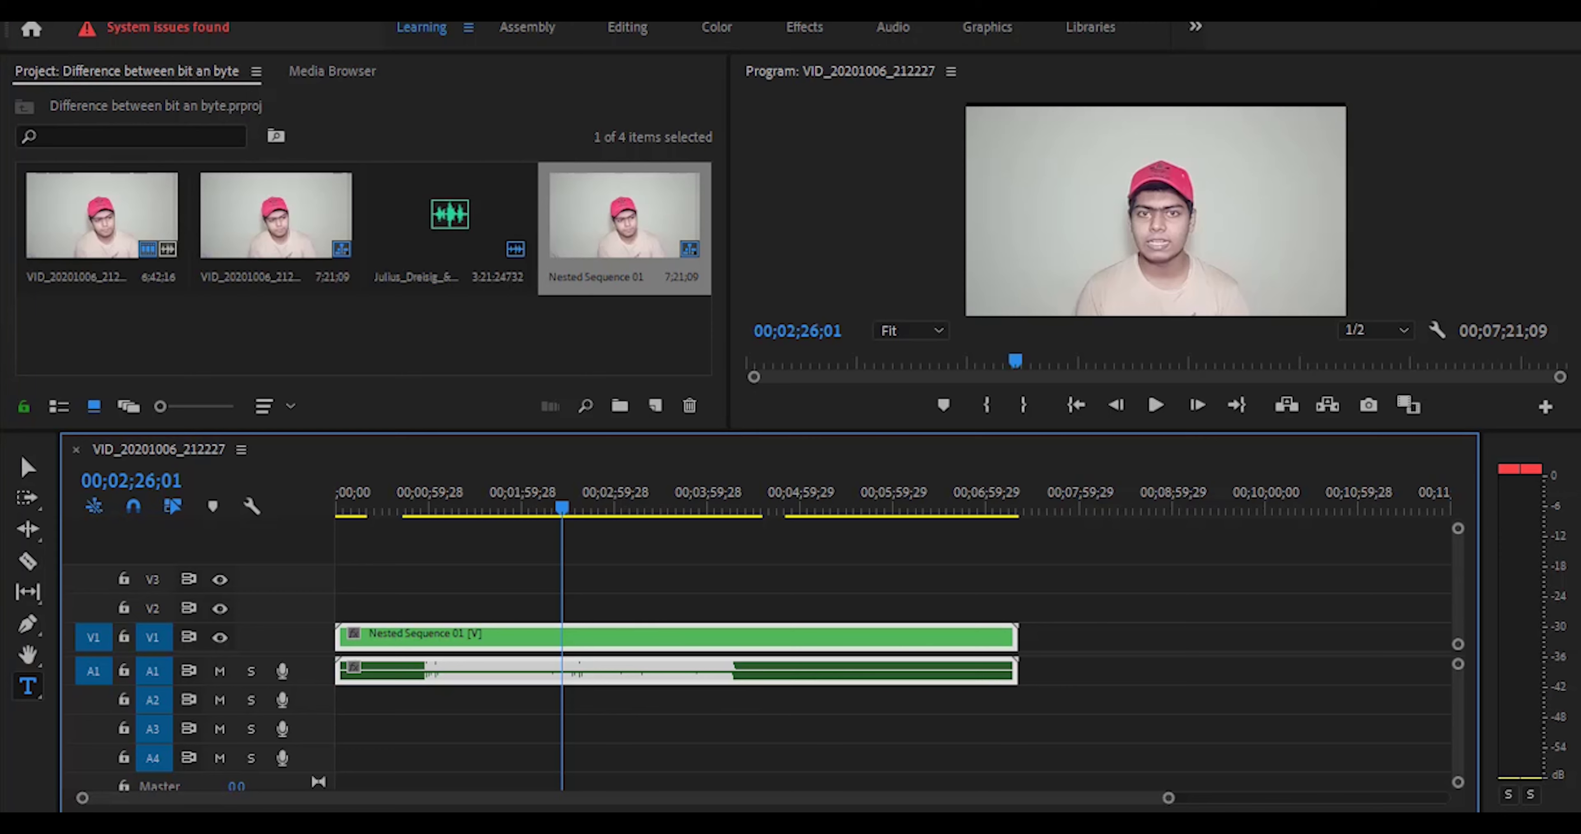
# Step: Export the sequence as H.264 media with the Match Source - High bitrate preset, saved to the Desktop as jfhfigdjfv.mp4
pyautogui.hotkey('alt', 'f')
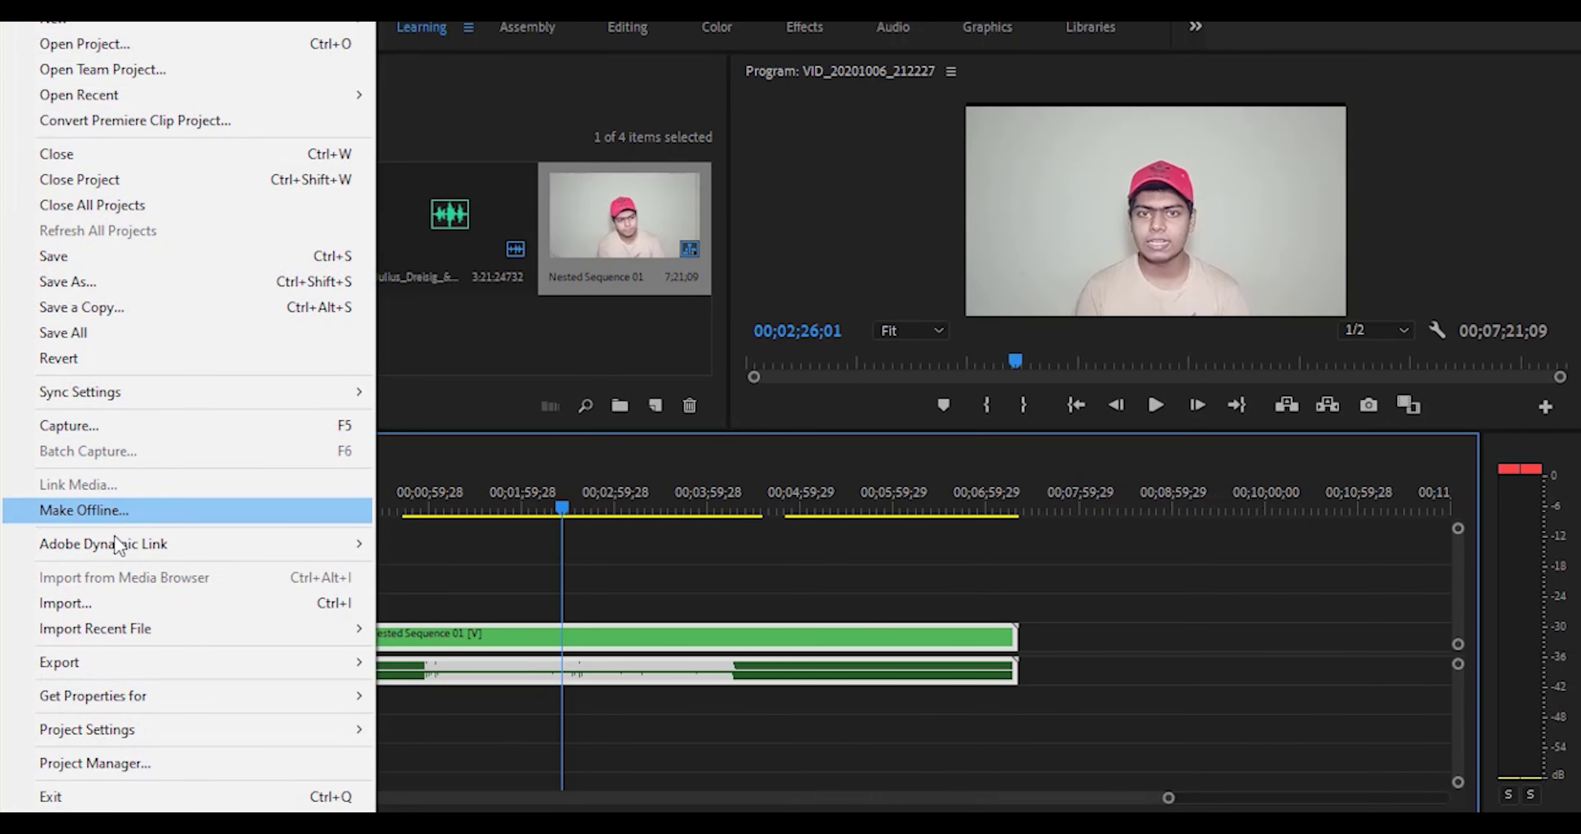
pyautogui.moveTo(144, 672)
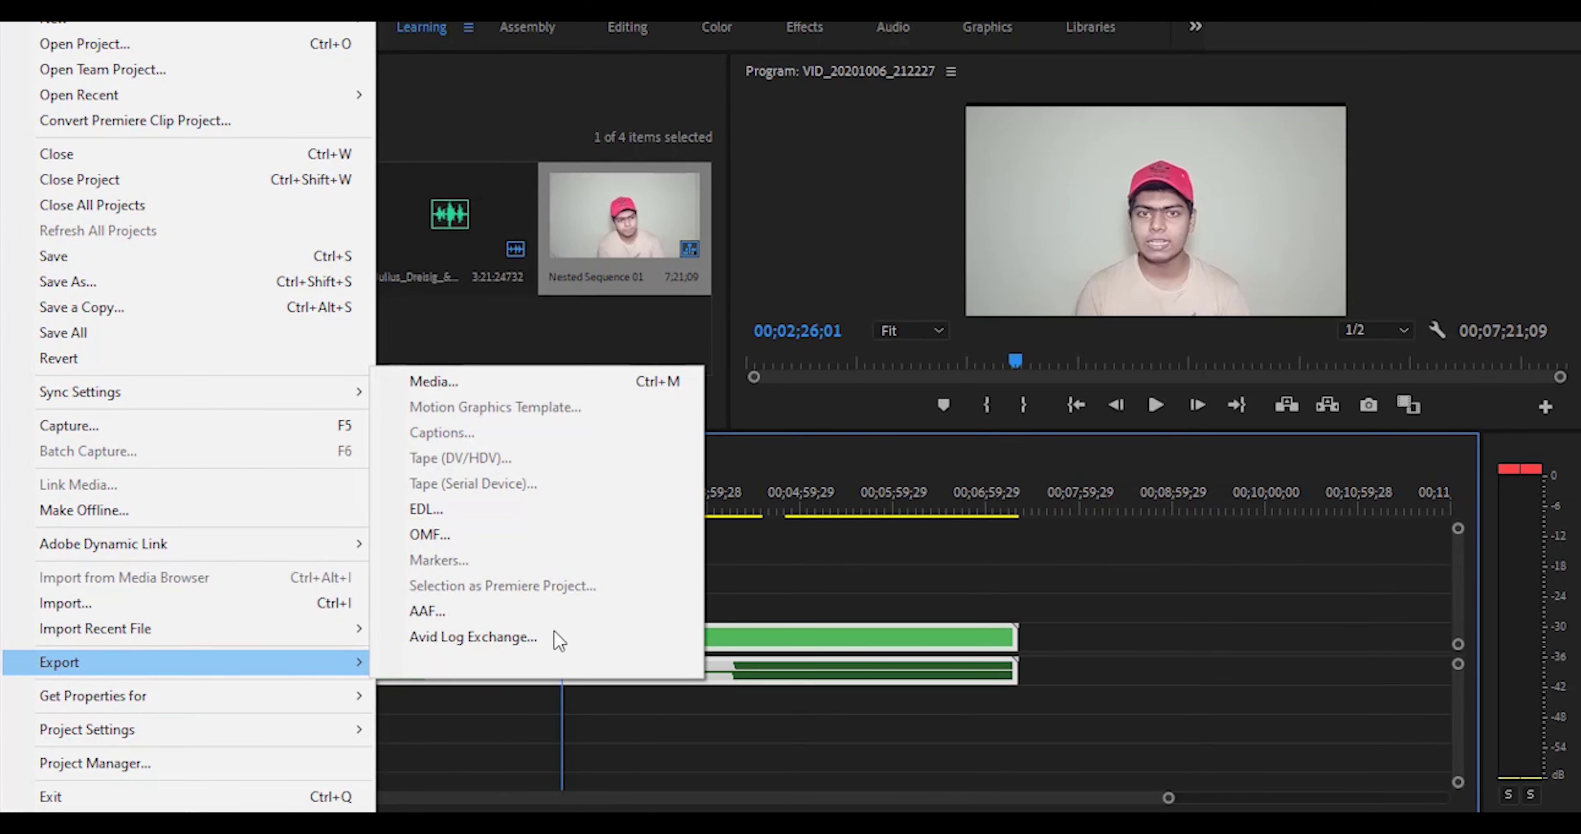
pyautogui.click(585, 383)
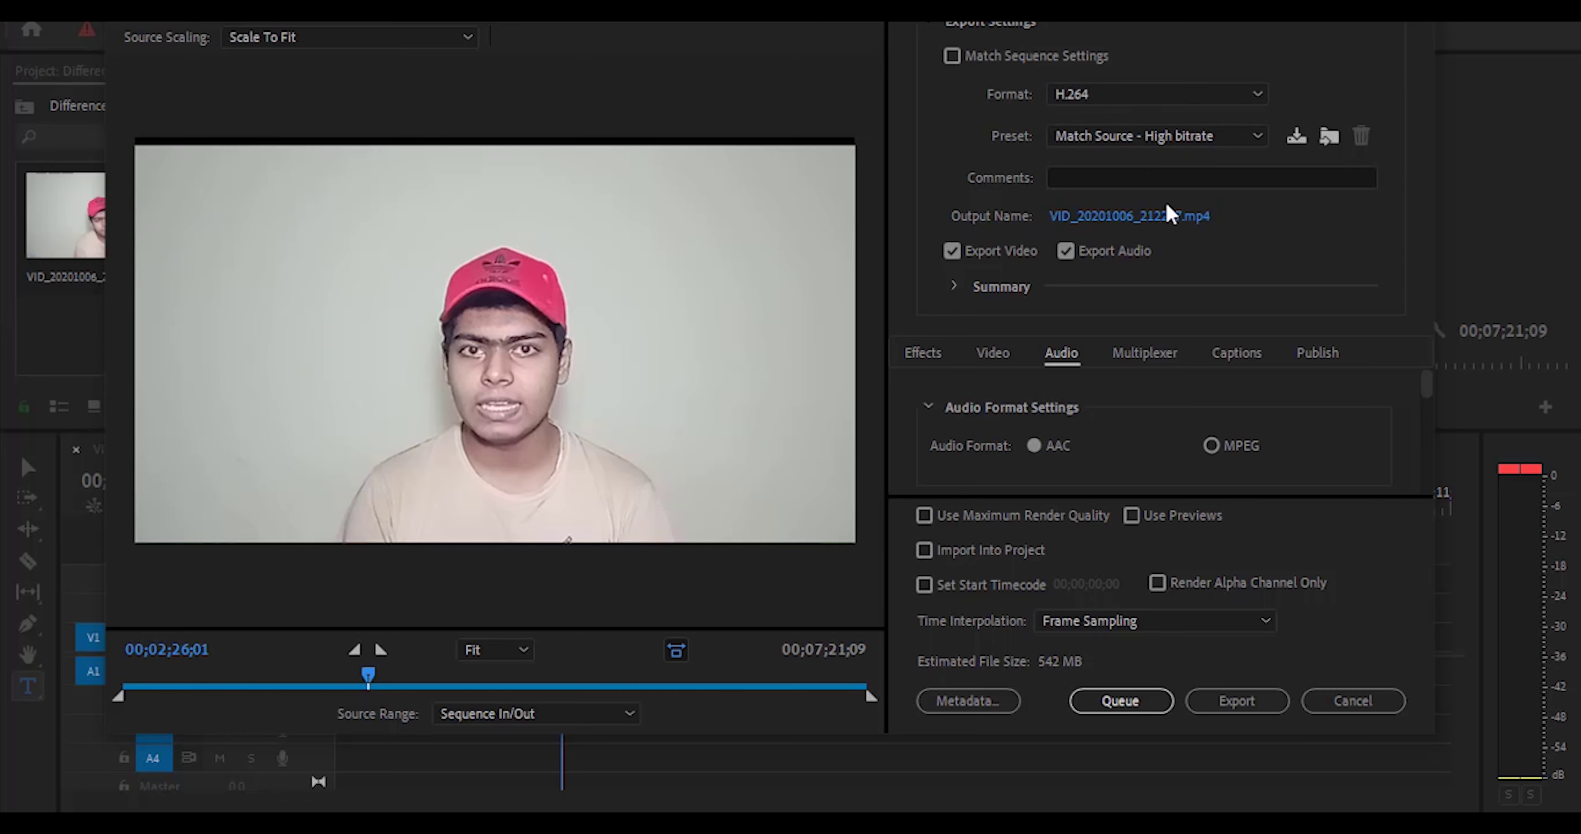
pyautogui.click(1142, 218)
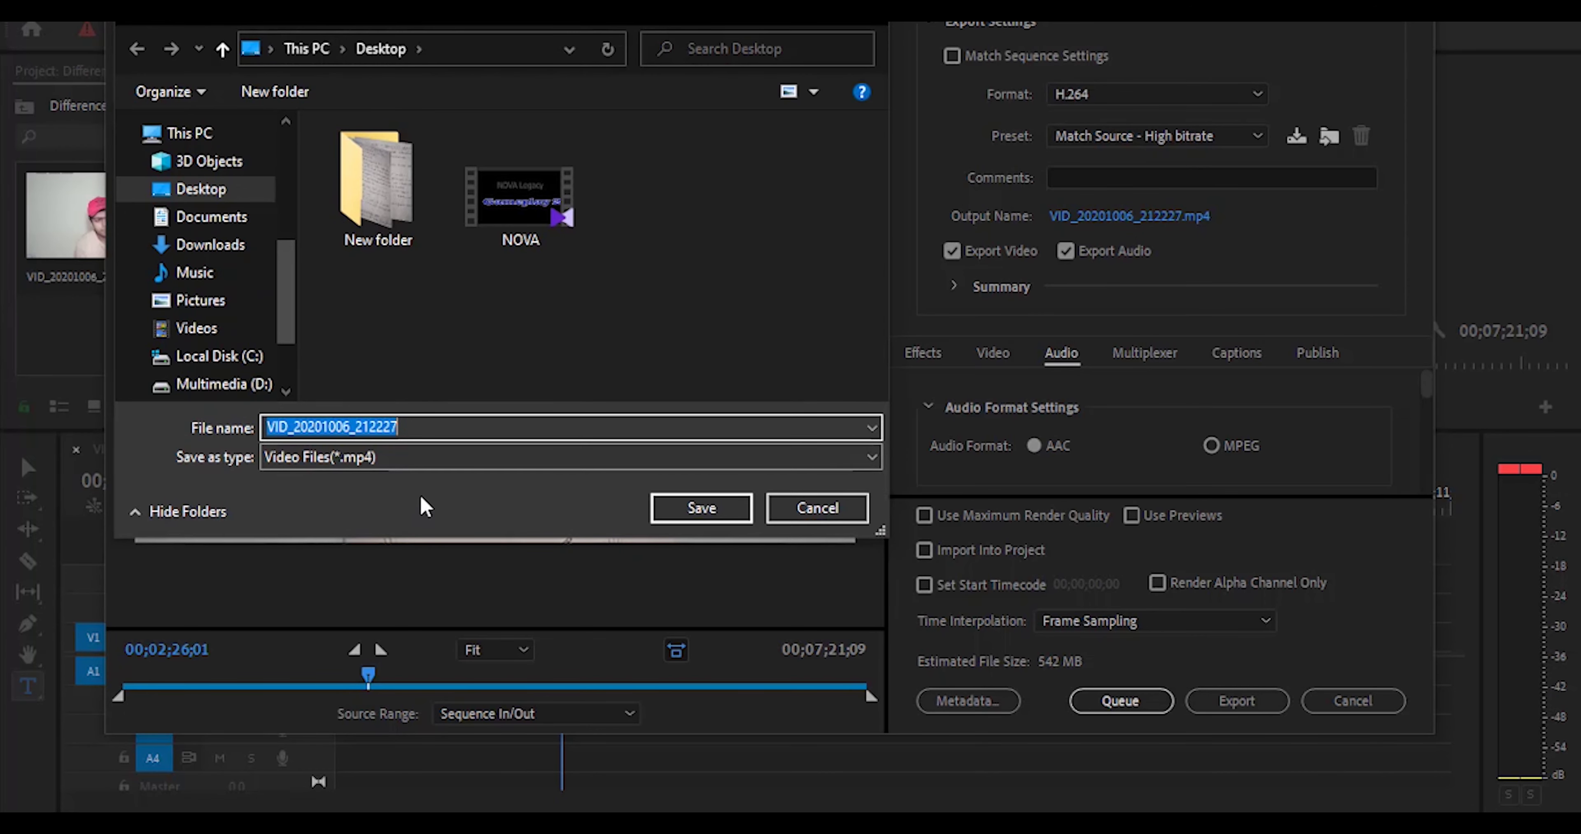
pyautogui.write('jfhfigdjfv')
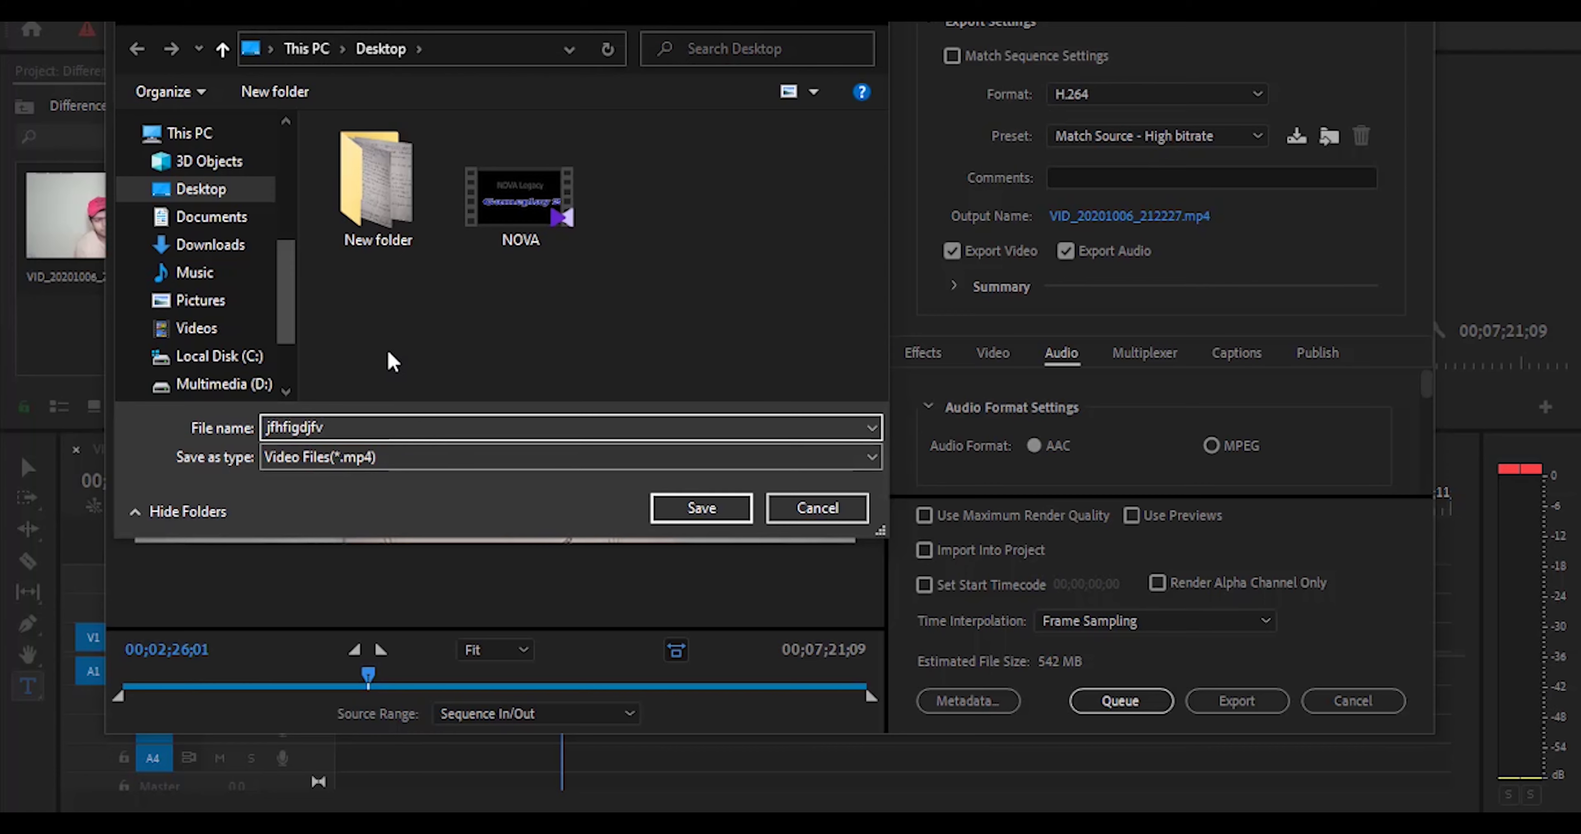
pyautogui.click(701, 508)
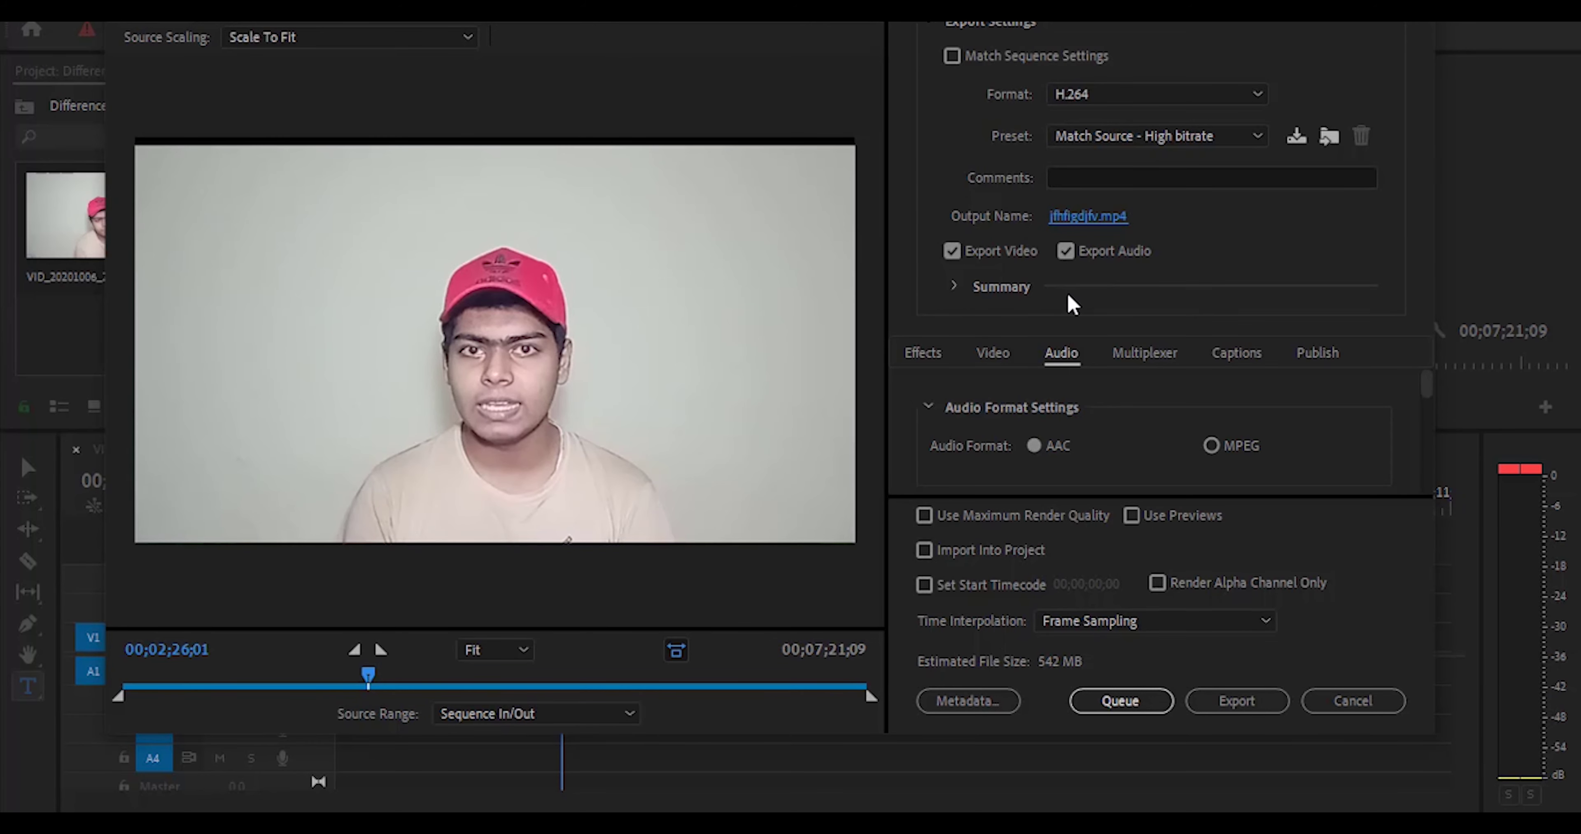
pyautogui.click(1245, 702)
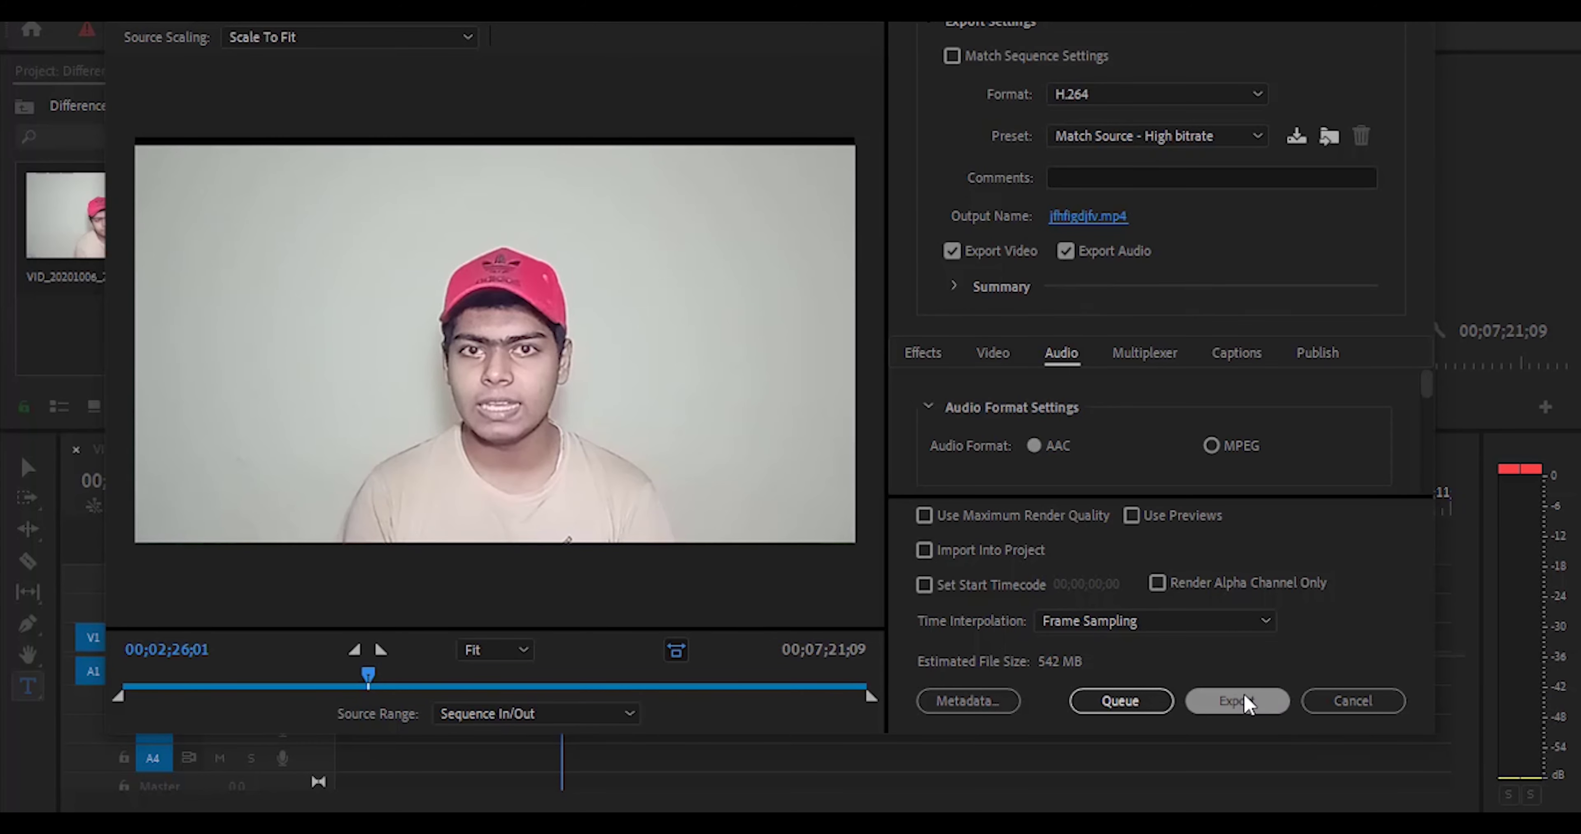